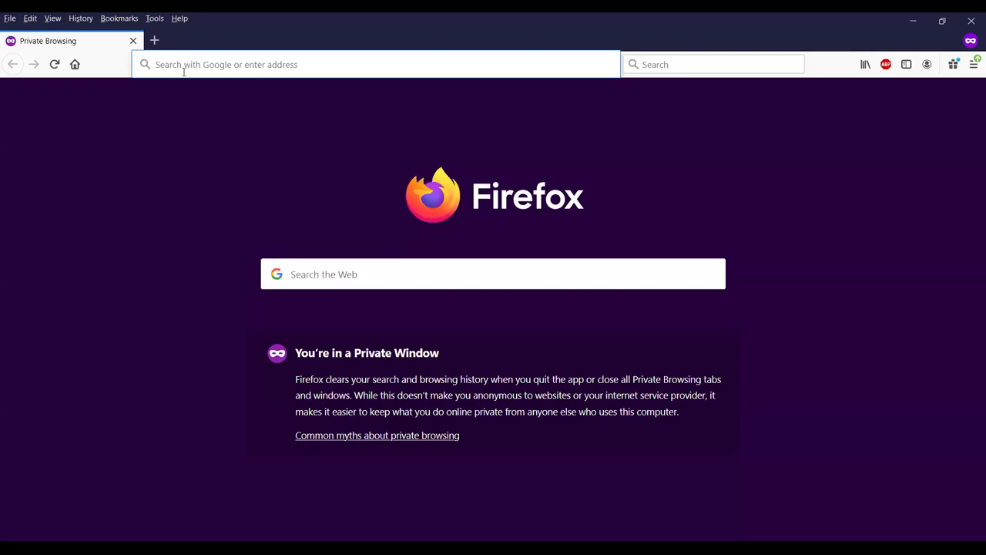
- Open the GOCDB training portal at gocdb-train.argo.grnet.gr/portal/ and choose AAI@EduHr Single Sign-On Service as the login provider
{"action": "type", "text": "tr"}
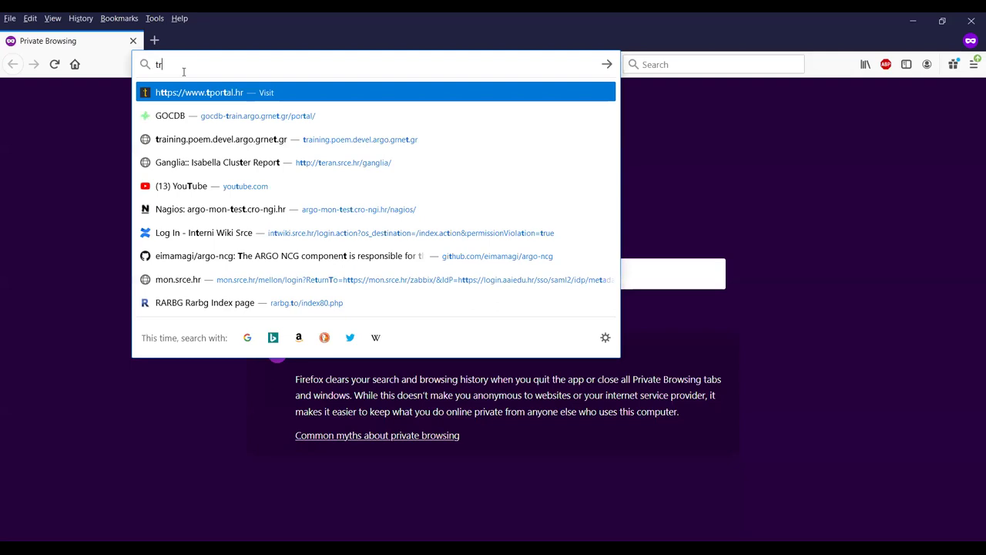
{"action": "type", "text": "aining.poem.devel.argo.grnet.gr/"}
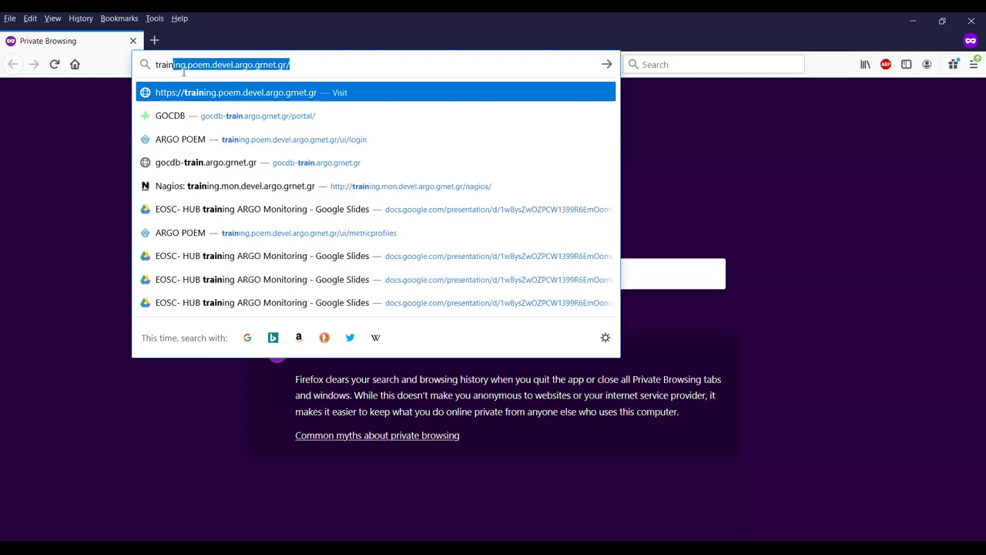
{"action": "key", "text": "Down"}
{"action": "key", "text": "Return"}
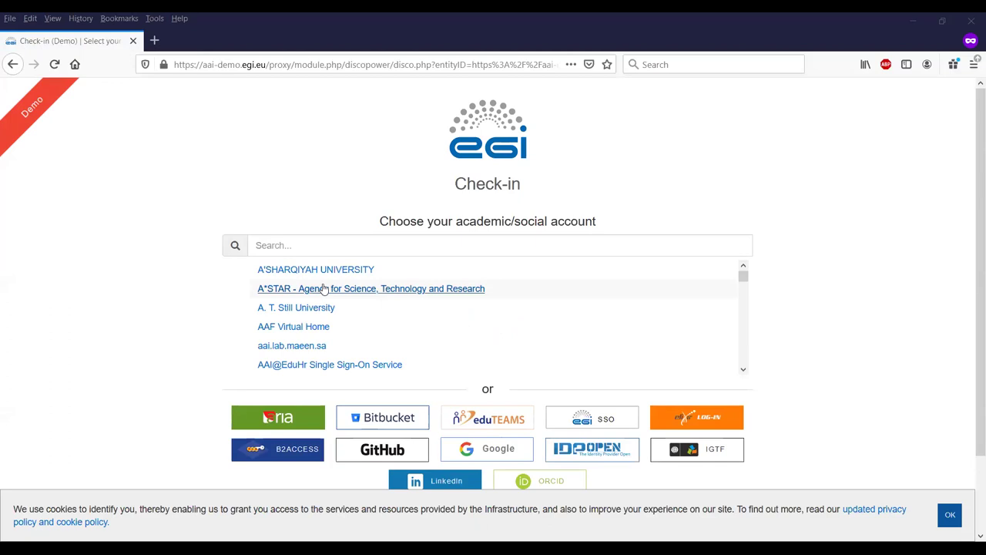
{"action": "left_click", "coordinate": [344, 368]}
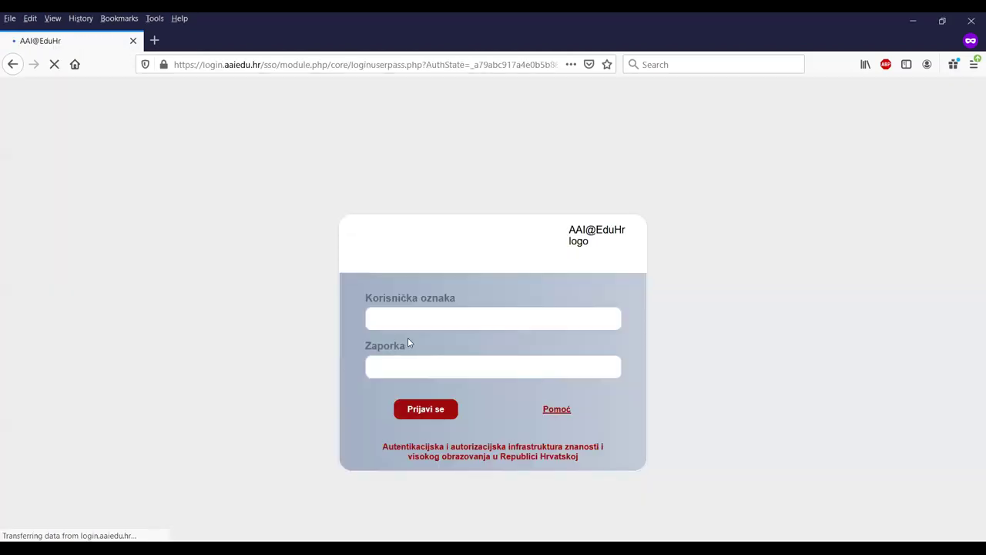
- Sign in with the account's username and password, and accept the information transfer with Remember enabled
{"action": "left_click", "coordinate": [408, 342]}
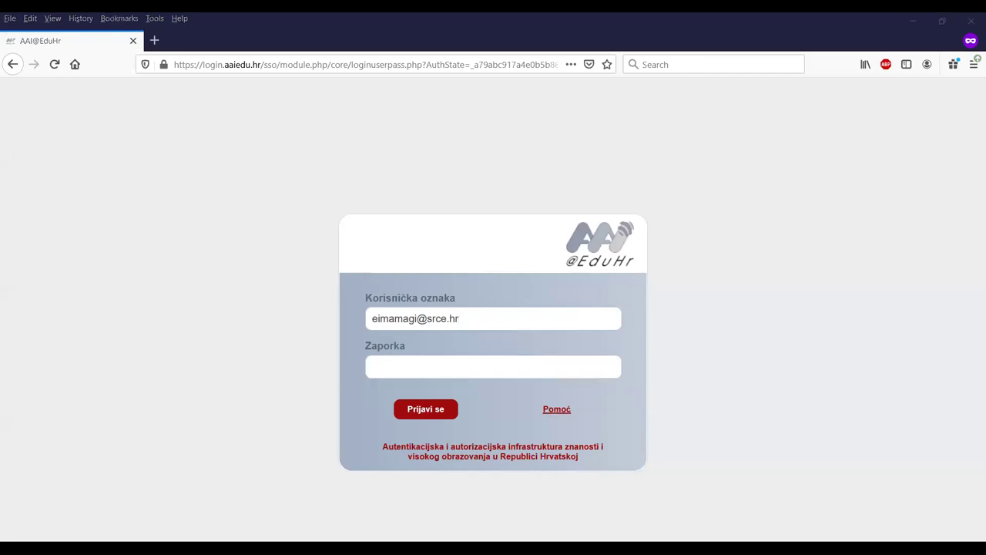
{"action": "left_click", "coordinate": [383, 371]}
{"action": "key", "text": "ctrl+v"}
{"action": "left_click", "coordinate": [410, 408]}
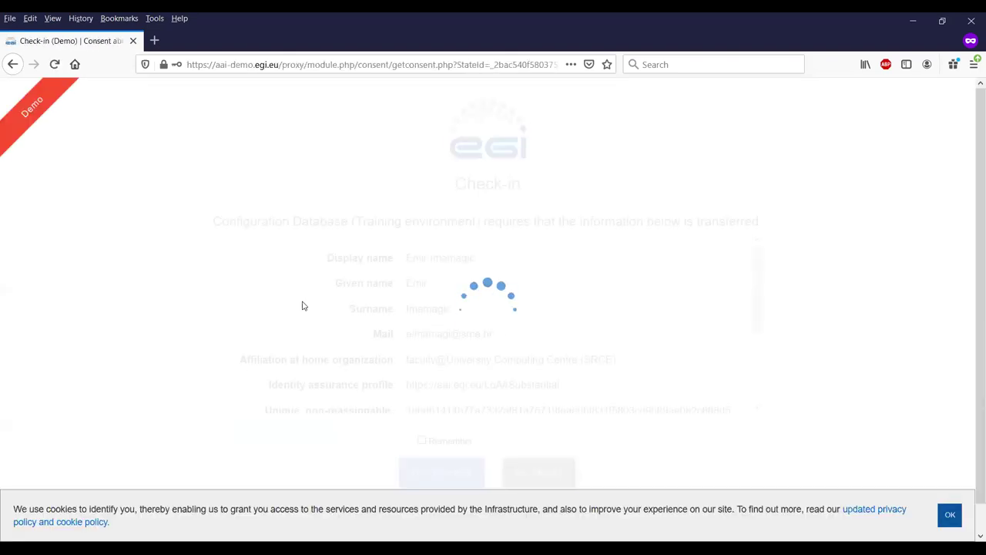
{"action": "left_click", "coordinate": [422, 440]}
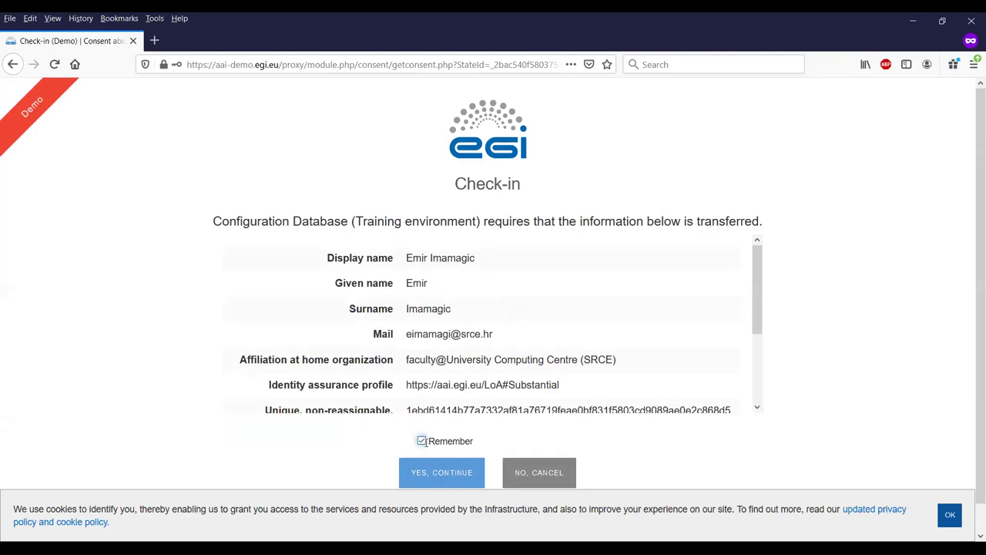
{"action": "left_click", "coordinate": [430, 472]}
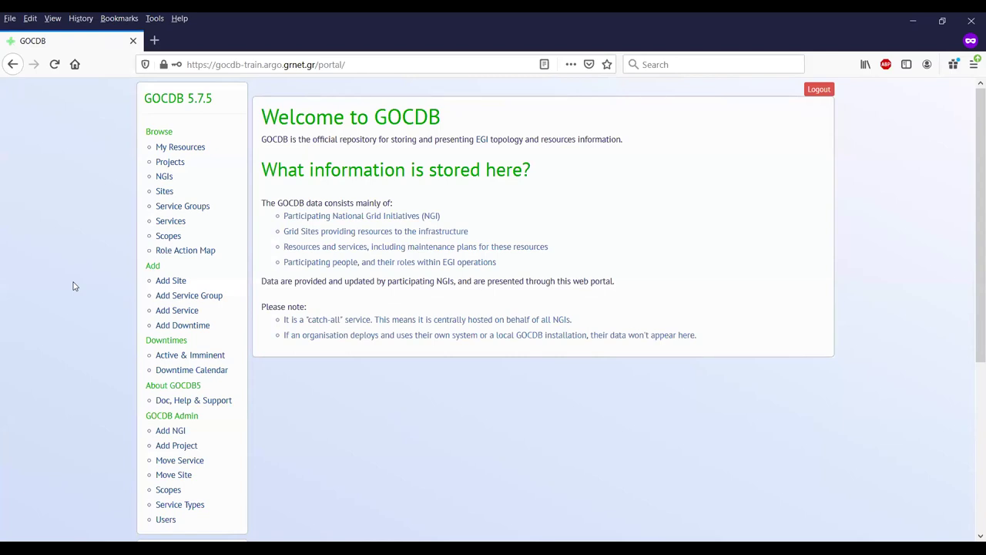
- Open the details of the IN2P3-CNRS site from the list of all sites
{"action": "left_click", "coordinate": [164, 191]}
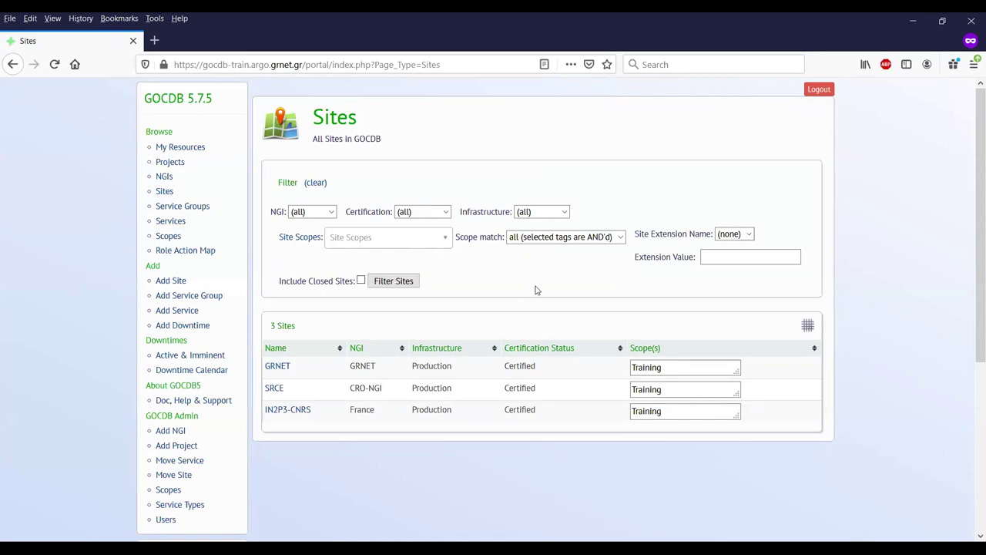
{"action": "left_click", "coordinate": [285, 413]}
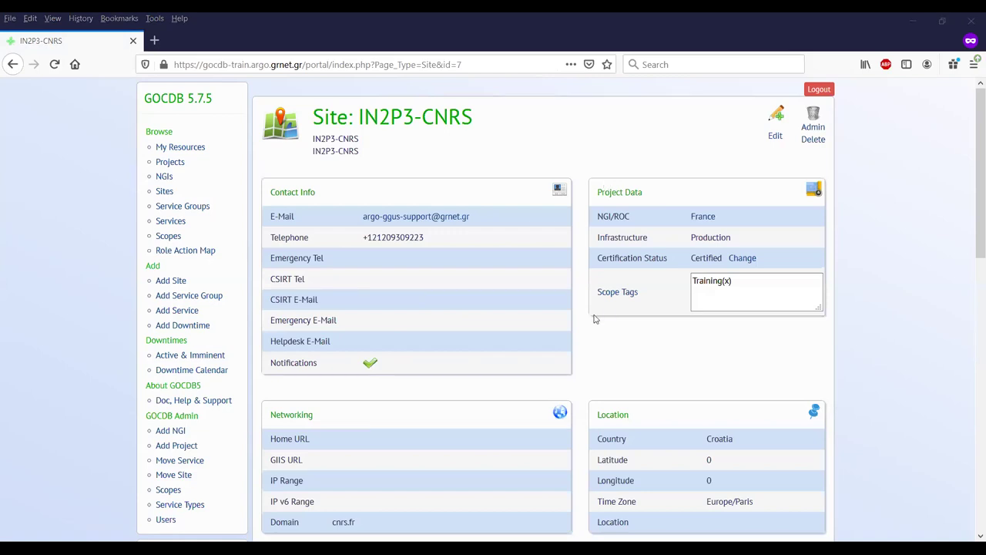
- Examine the site's contact, networking, location, extension properties and services sections
{"action": "scroll", "coordinate": [586, 324], "scroll_direction": "down", "scroll_amount": 2}
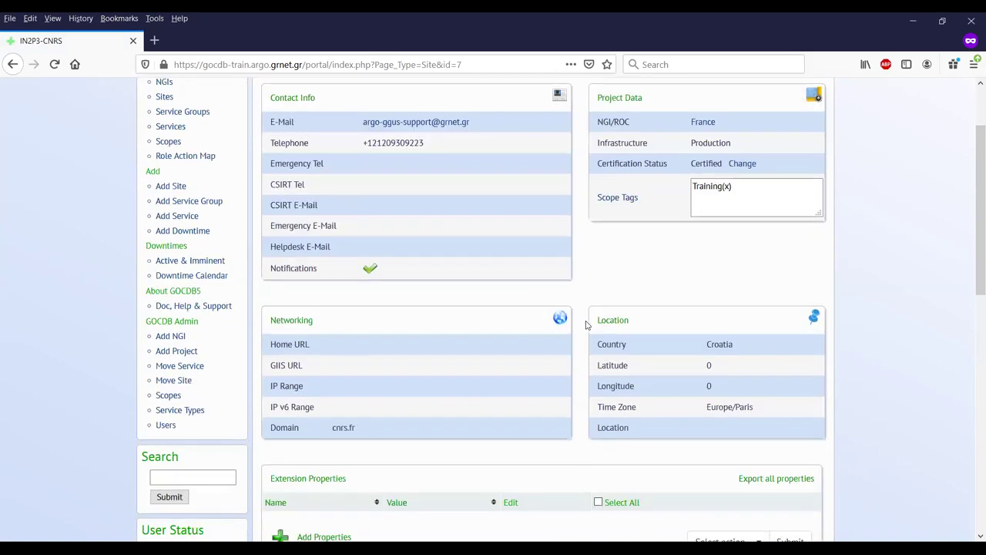
{"action": "scroll", "coordinate": [586, 325], "scroll_direction": "down", "scroll_amount": 1}
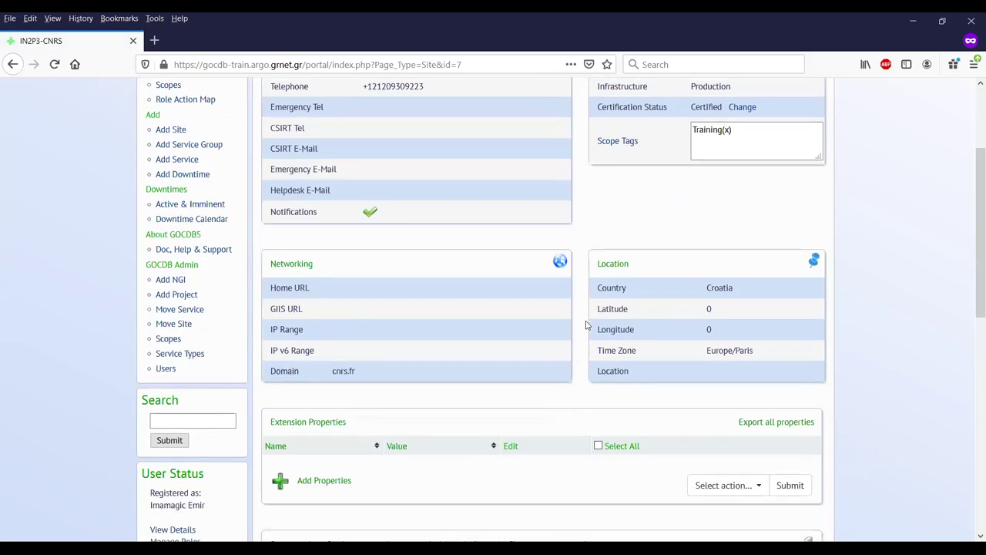
{"action": "scroll", "coordinate": [585, 324], "scroll_direction": "down", "scroll_amount": 1}
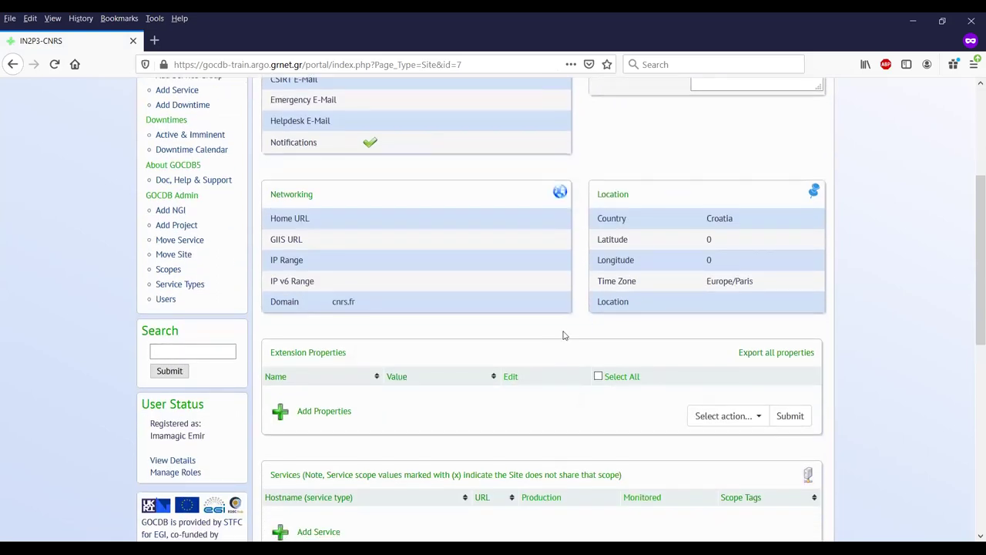
{"action": "scroll", "coordinate": [601, 370], "scroll_direction": "down", "scroll_amount": 1}
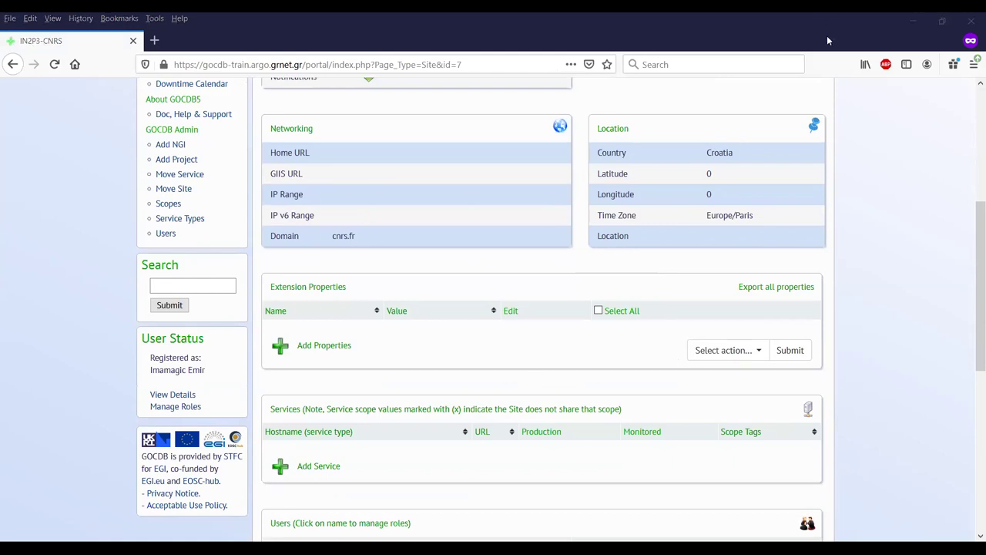
{"action": "scroll", "coordinate": [591, 361], "scroll_direction": "down", "scroll_amount": 1}
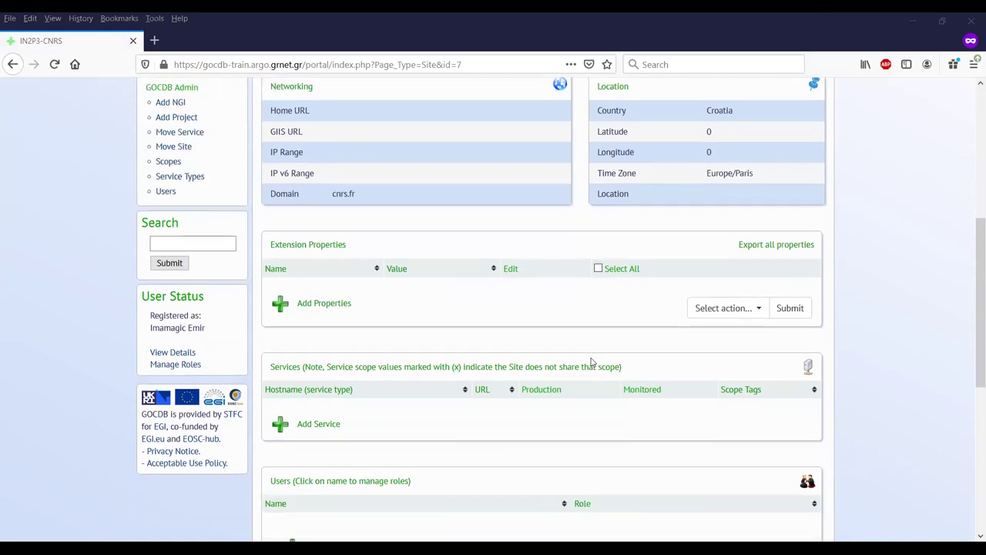
{"action": "scroll", "coordinate": [591, 361], "scroll_direction": "up", "scroll_amount": 1}
{"action": "scroll", "coordinate": [591, 361], "scroll_direction": "up", "scroll_amount": 1}
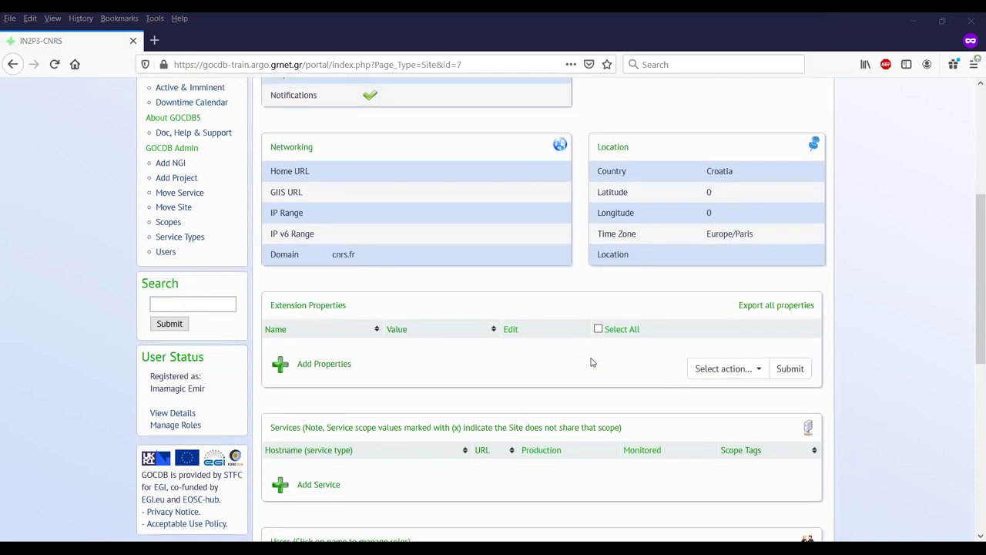
{"action": "scroll", "coordinate": [591, 361], "scroll_direction": "down", "scroll_amount": 1}
{"action": "scroll", "coordinate": [591, 361], "scroll_direction": "up", "scroll_amount": 1}
{"action": "scroll", "coordinate": [591, 361], "scroll_direction": "down", "scroll_amount": 2}
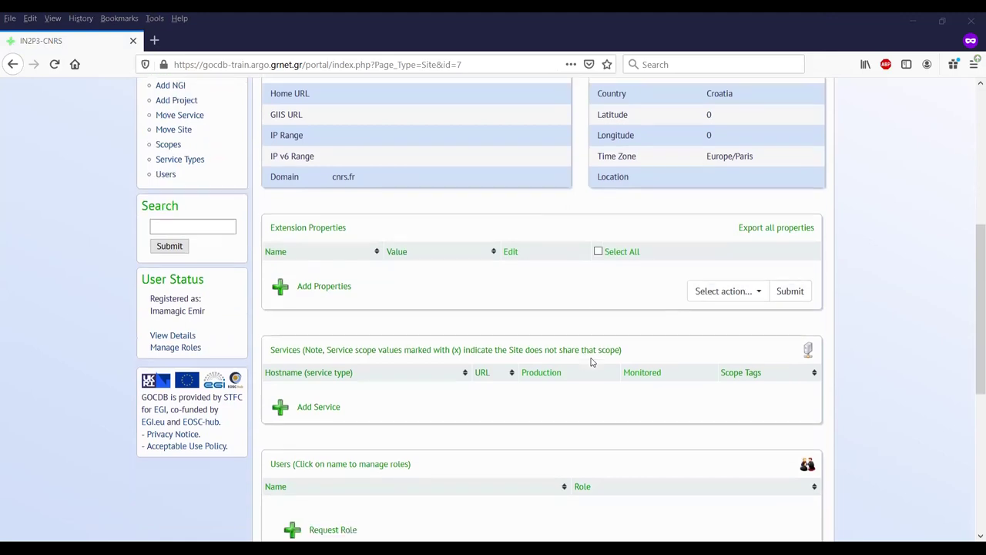
- Start adding a service to the IN2P3-CNRS site and set its service type to WebPortal
{"action": "left_click", "coordinate": [324, 410]}
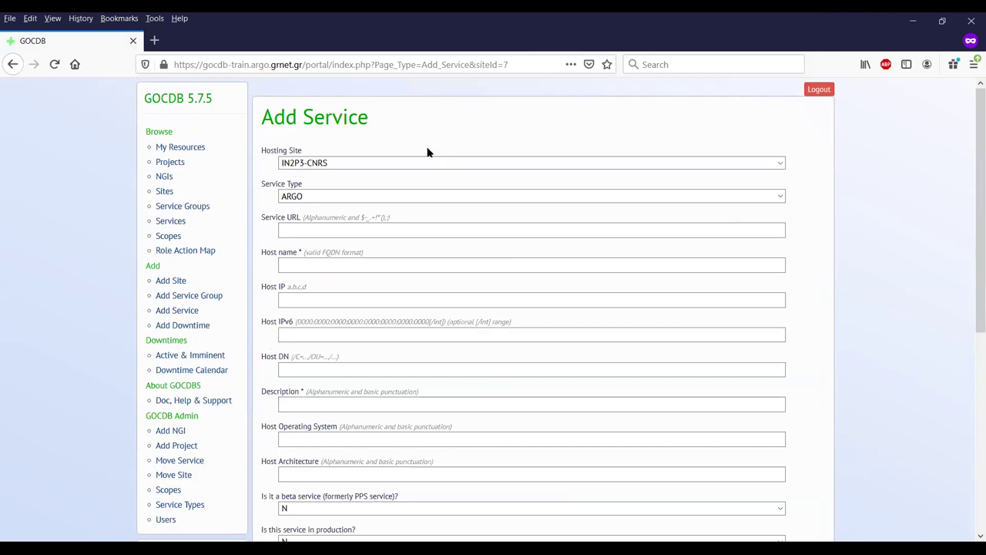
{"action": "left_click", "coordinate": [311, 195]}
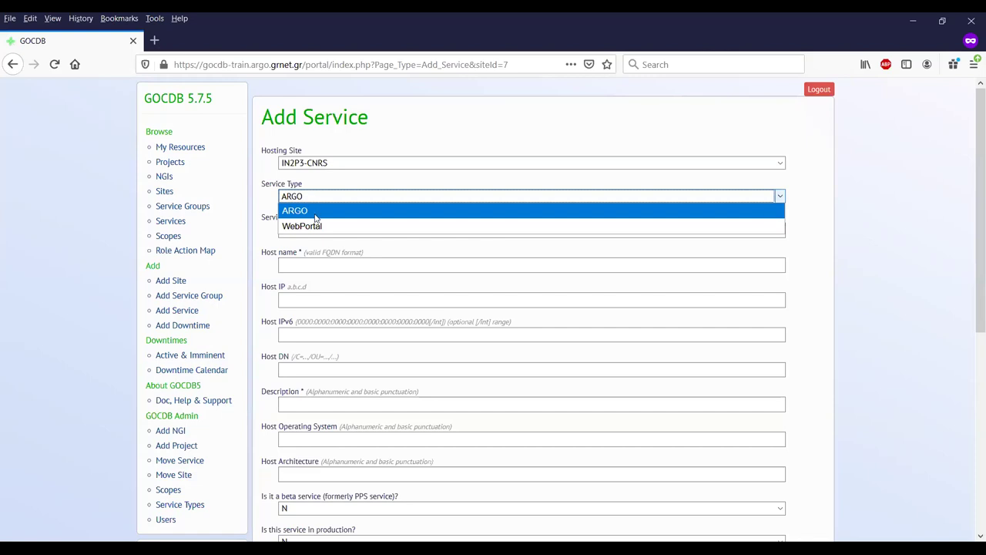
{"action": "left_click", "coordinate": [316, 226]}
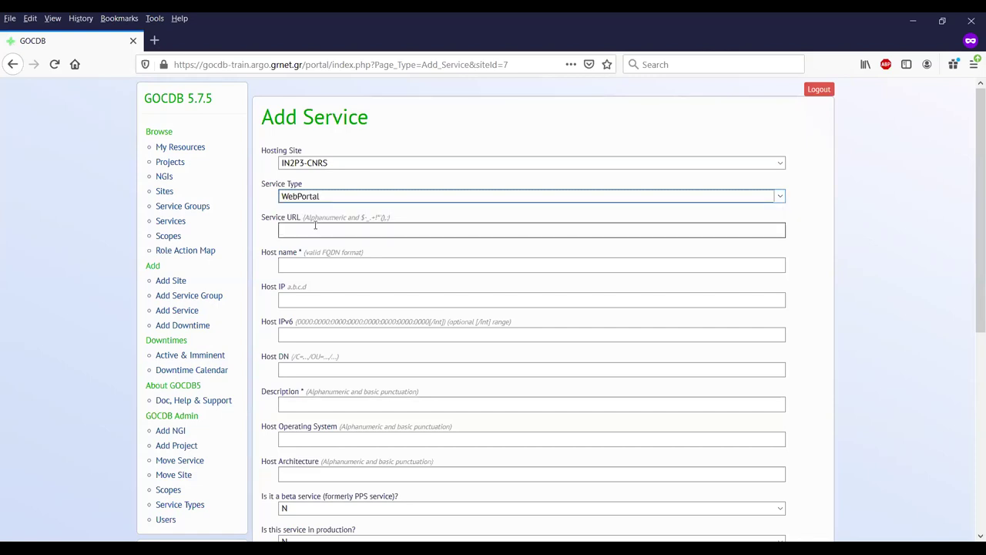
{"action": "left_click", "coordinate": [353, 266]}
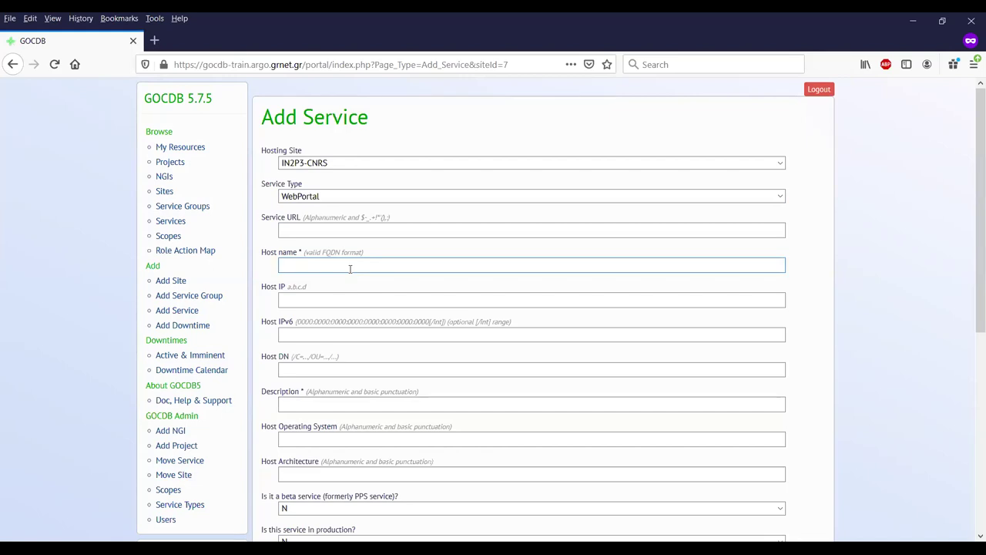
{"action": "type", "text": "w"}
{"action": "type", "text": "ww.in"}
{"action": "type", "text": "2p4"}
{"action": "type", "text": "."}
{"action": "key", "text": "BackSpace"}
{"action": "key", "text": "BackSpace"}
{"action": "type", "text": "3."}
{"action": "left_click", "coordinate": [315, 296]}
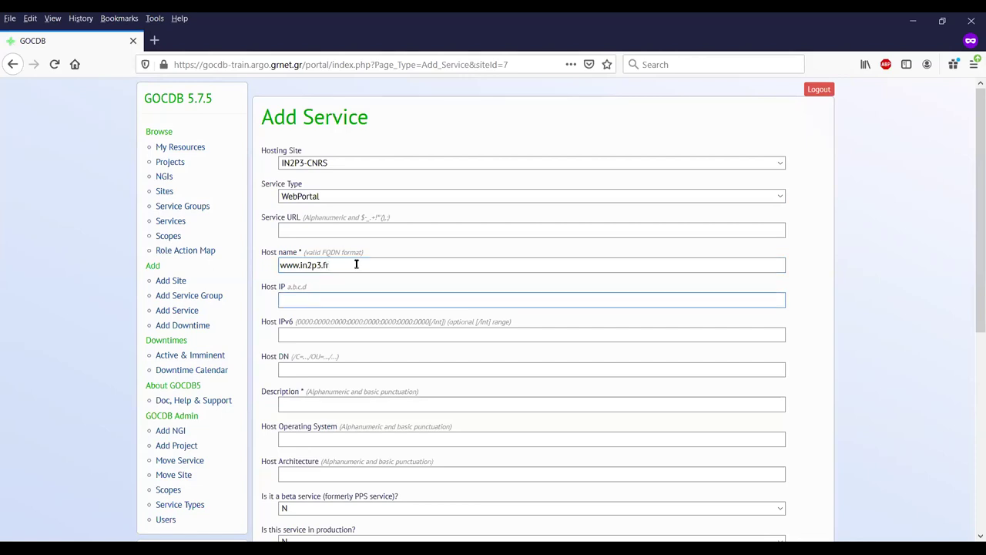
{"action": "scroll", "coordinate": [360, 267], "scroll_direction": "down", "scroll_amount": 1}
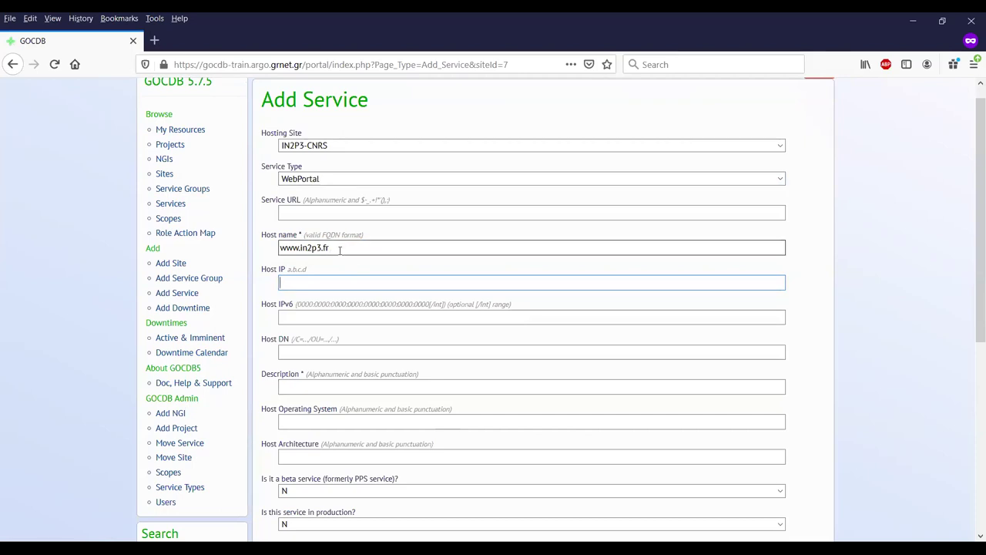
{"action": "left_click", "coordinate": [302, 211]}
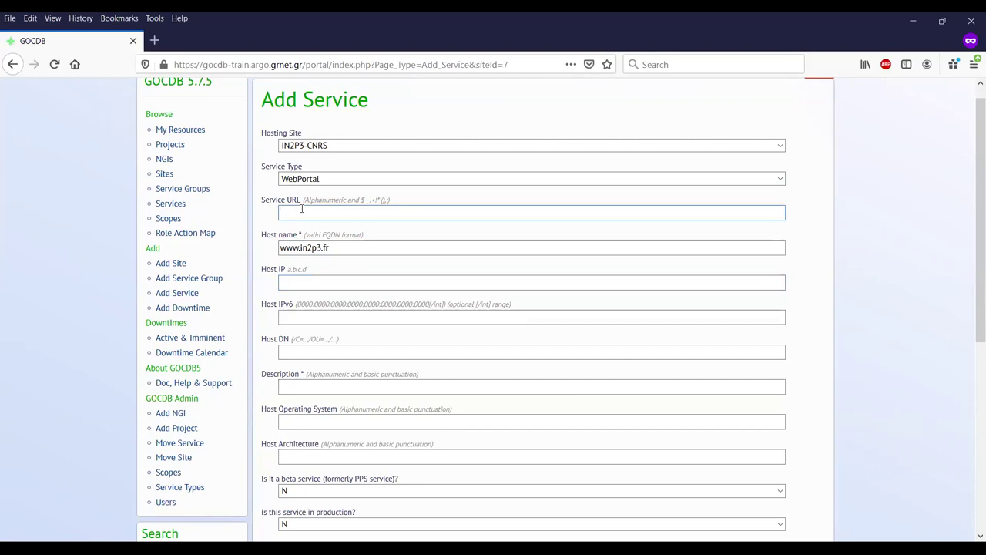
{"action": "type", "text": "https://www."}
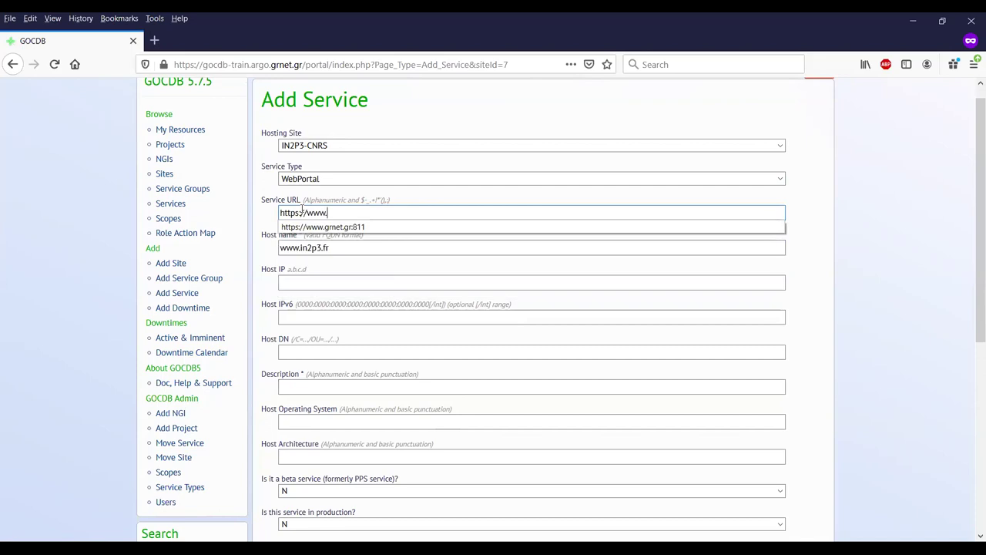
{"action": "type", "text": "in"}
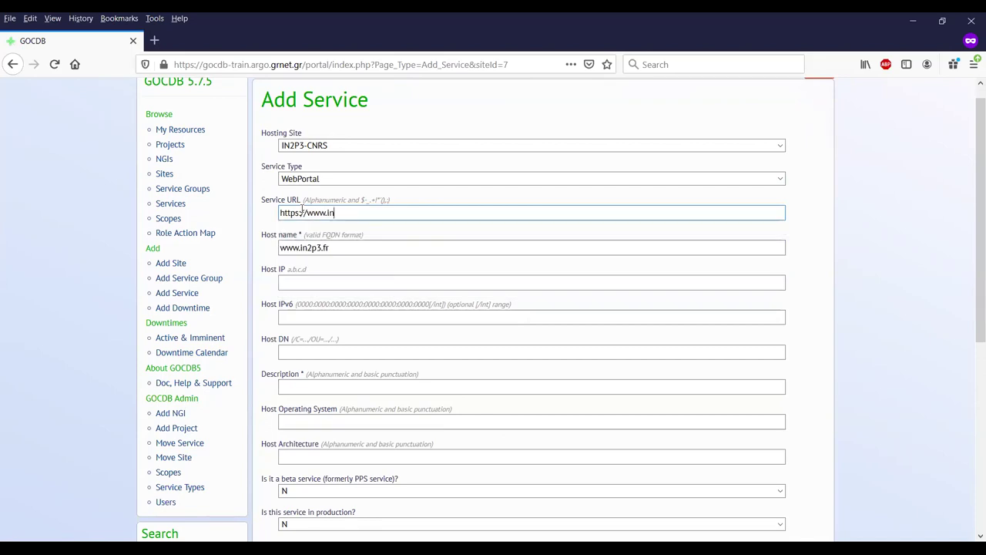
{"action": "type", "text": "2p3"}
{"action": "key", "text": "BackSpace"}
{"action": "type", "text": "2"}
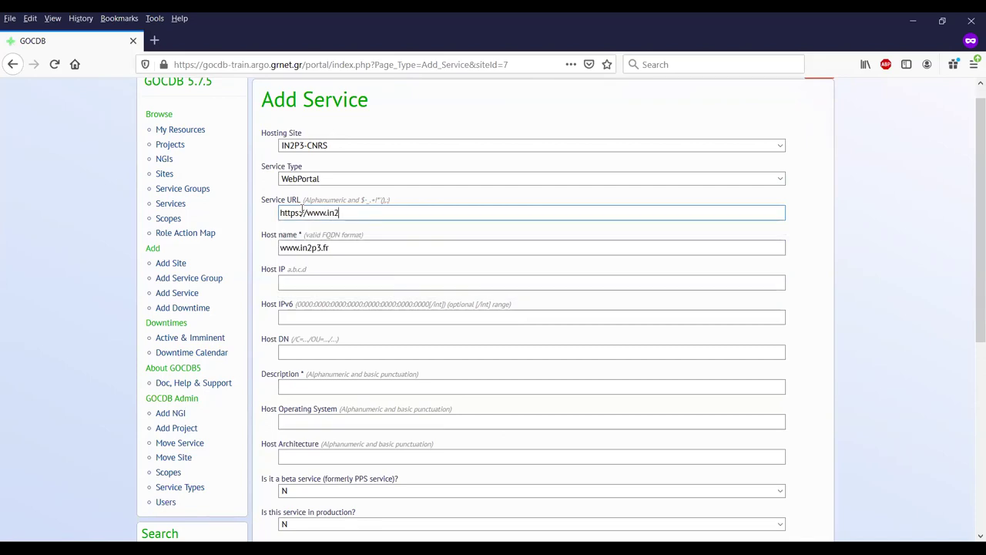
{"action": "type", "text": "p3.f"}
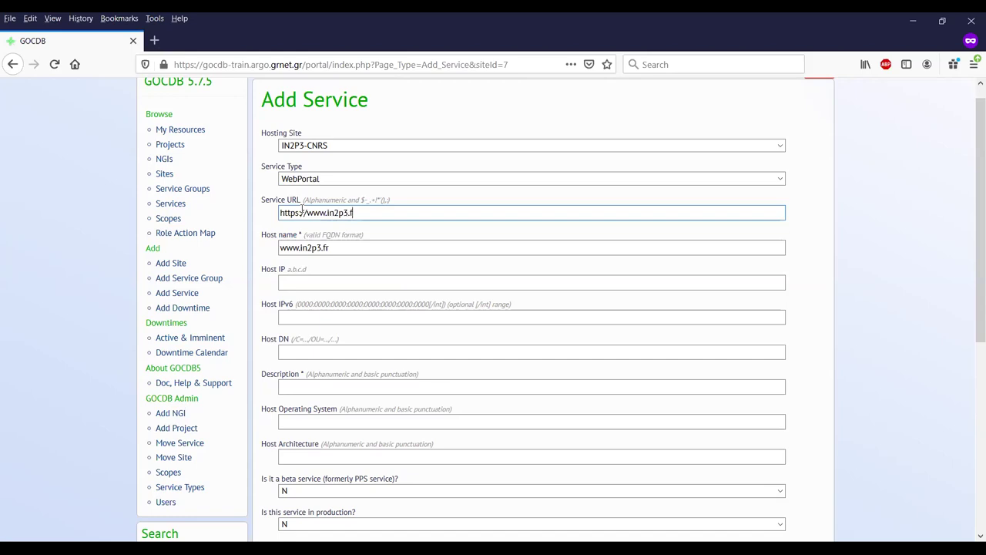
{"action": "type", "text": "r:800"}
{"action": "key", "text": "ctrl+a"}
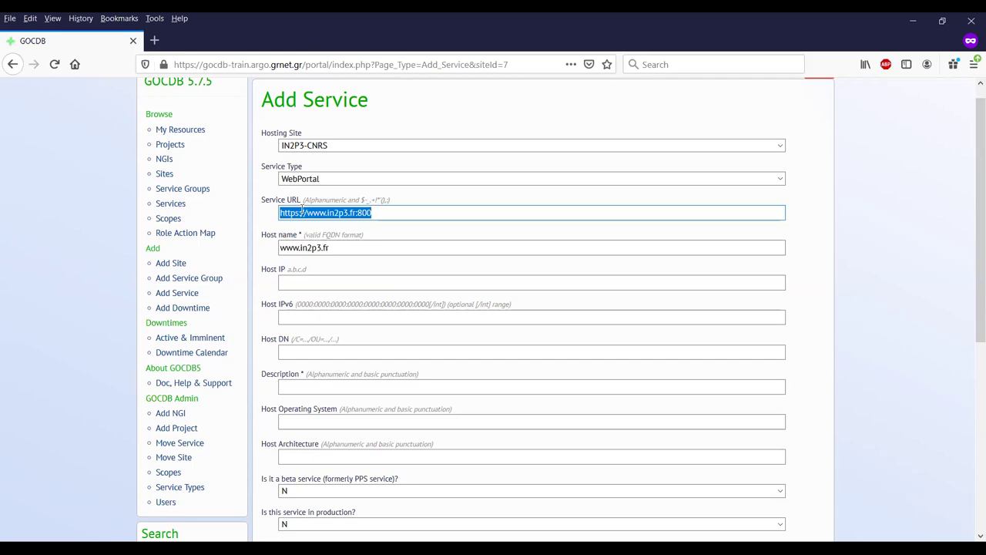
{"action": "key", "text": "BackSpace"}
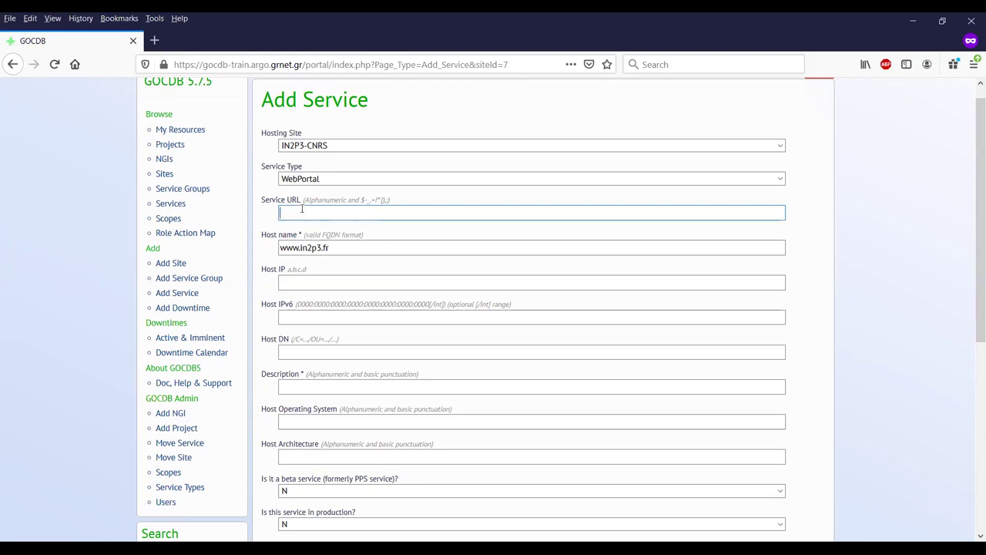
- Set the service to monitored and in production (both Y), and fill in the contact e-mail
{"action": "scroll", "coordinate": [393, 337], "scroll_direction": "down", "scroll_amount": 2}
{"action": "scroll", "coordinate": [359, 393], "scroll_direction": "down", "scroll_amount": 1}
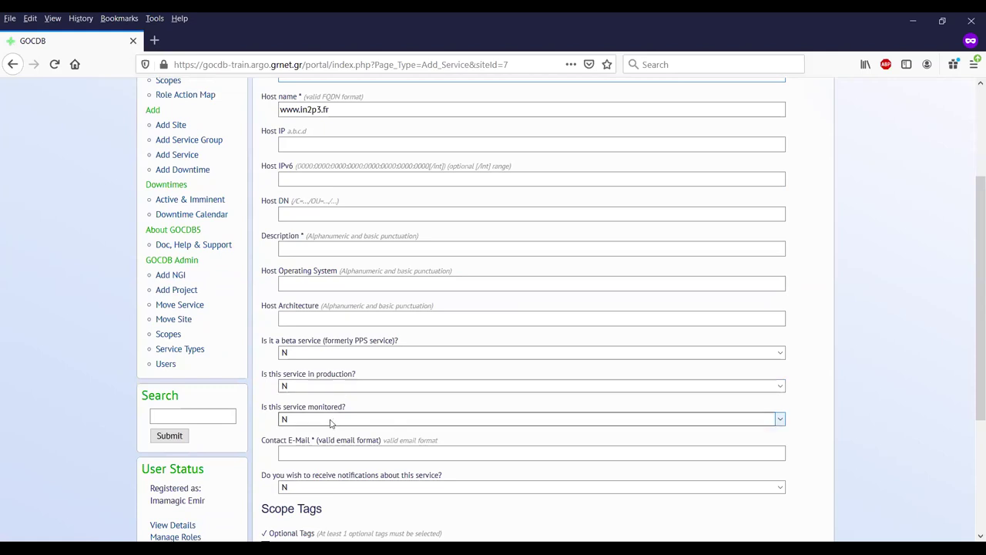
{"action": "left_click", "coordinate": [331, 421]}
{"action": "left_click", "coordinate": [302, 448]}
{"action": "left_click", "coordinate": [319, 454]}
{"action": "type", "text": "ar"}
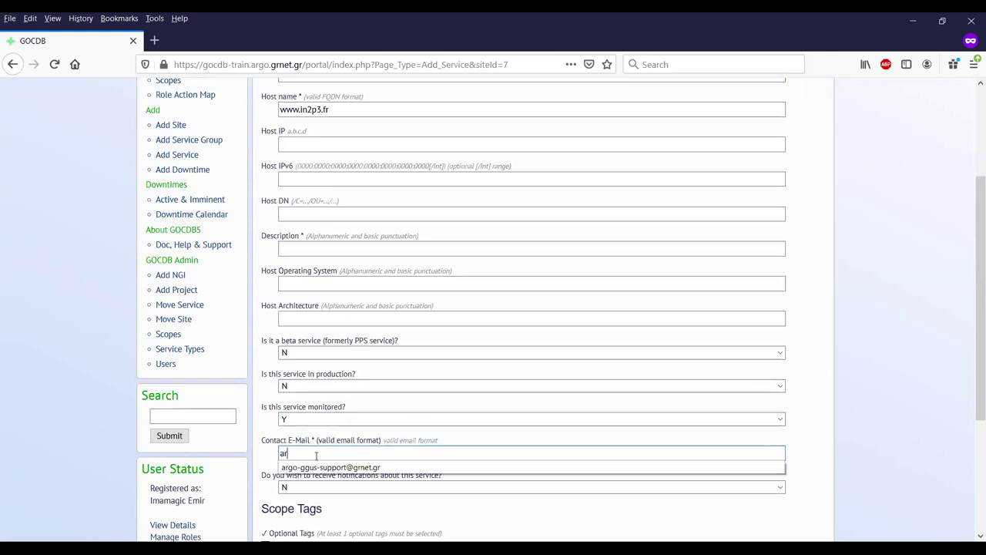
{"action": "left_click", "coordinate": [309, 468]}
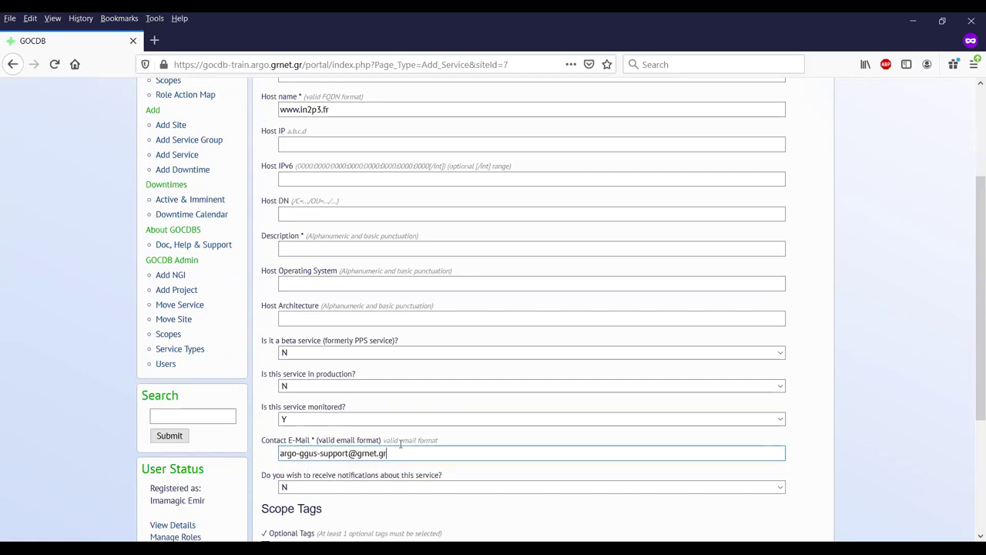
{"action": "left_click", "coordinate": [295, 384]}
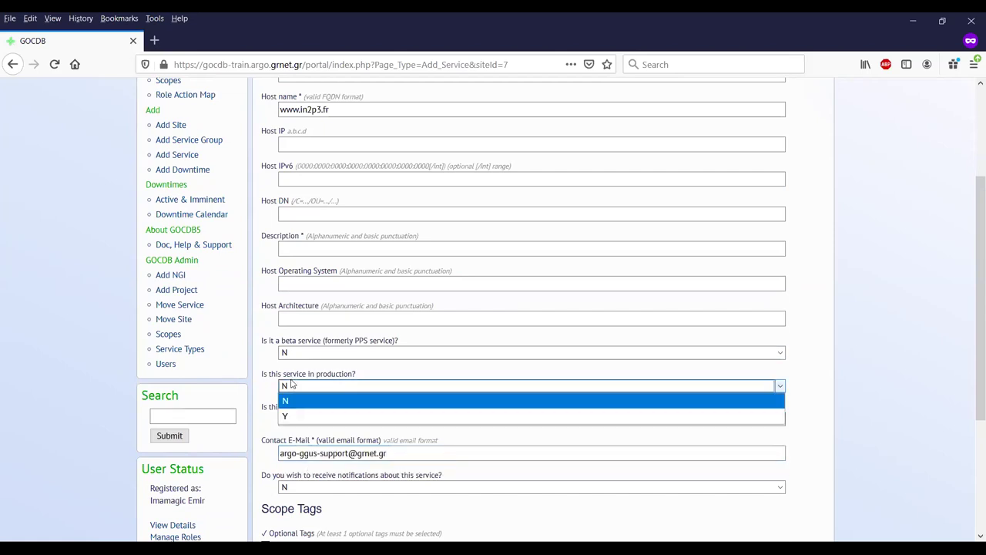
{"action": "left_click", "coordinate": [306, 413]}
- Describe the service as "web site" and set its notifications option to Y
{"action": "left_click", "coordinate": [337, 247]}
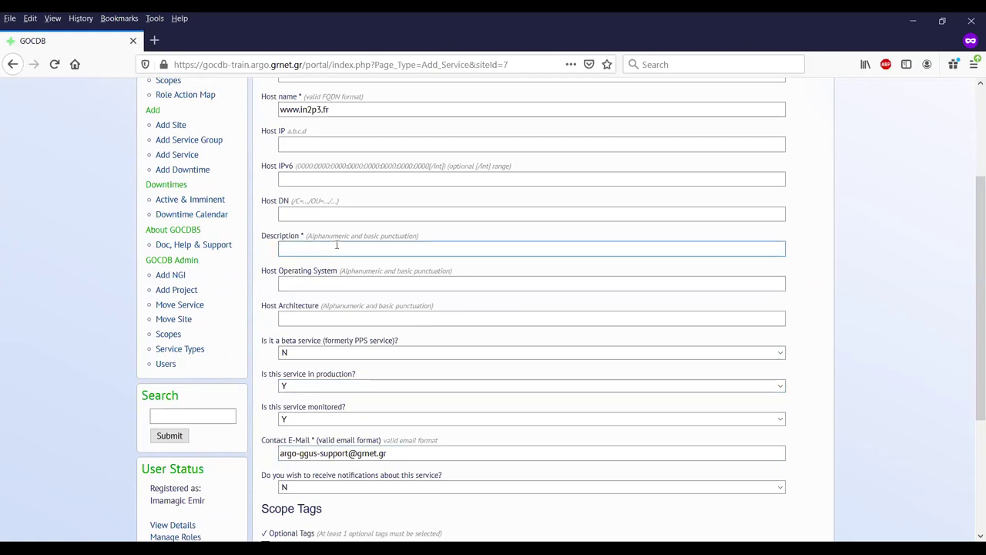
{"action": "type", "text": "Web site"}
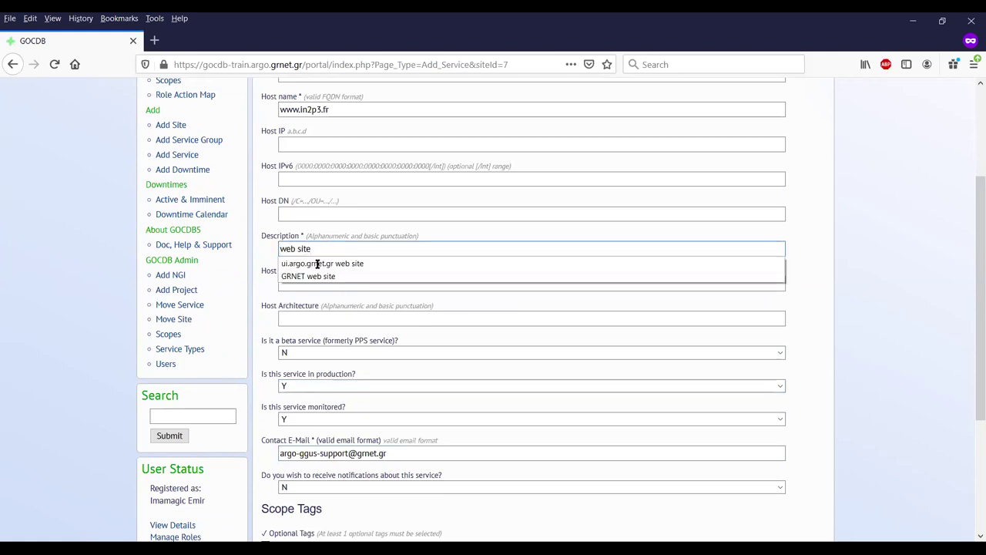
{"action": "scroll", "coordinate": [314, 393], "scroll_direction": "down", "scroll_amount": 3}
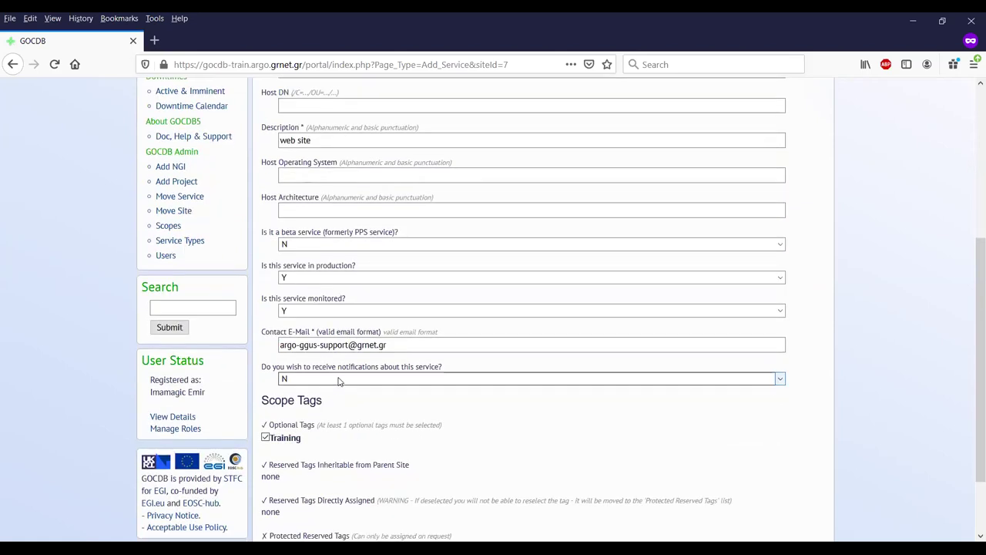
{"action": "left_click", "coordinate": [341, 379]}
{"action": "left_click", "coordinate": [349, 409]}
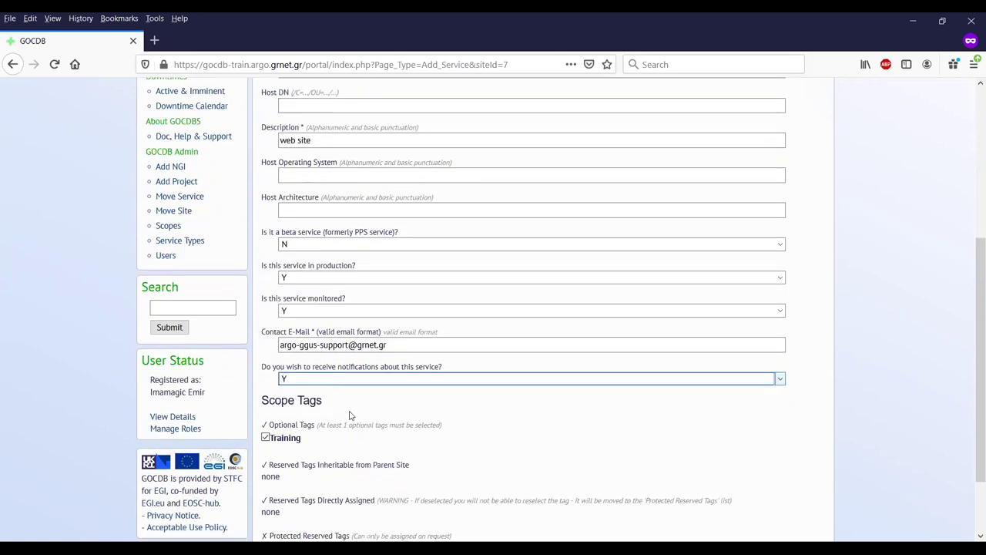
- Review the completed service form and submit it to create the service
{"action": "scroll", "coordinate": [503, 411], "scroll_direction": "down", "scroll_amount": 1}
{"action": "scroll", "coordinate": [502, 410], "scroll_direction": "up", "scroll_amount": 7}
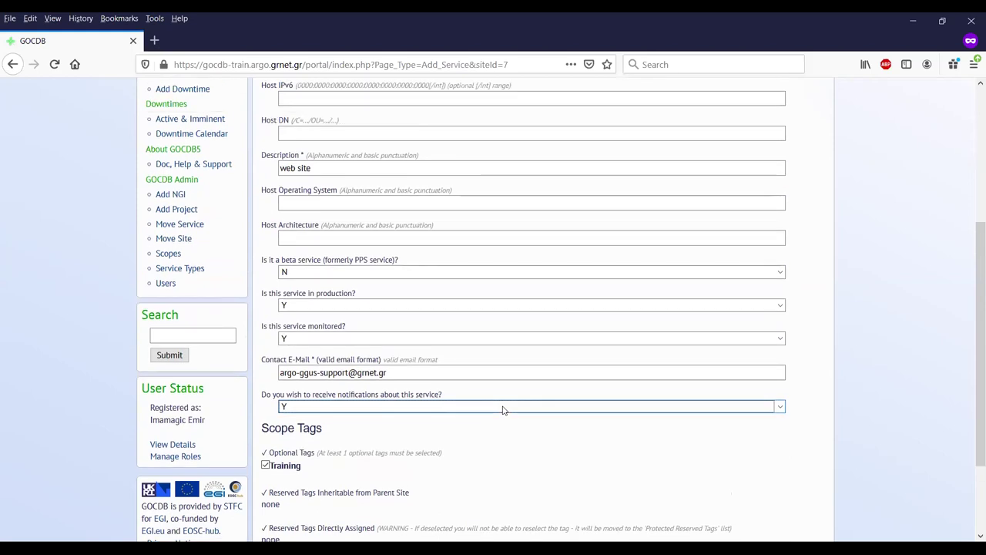
{"action": "scroll", "coordinate": [501, 407], "scroll_direction": "down", "scroll_amount": 10}
{"action": "left_click", "coordinate": [284, 501]}
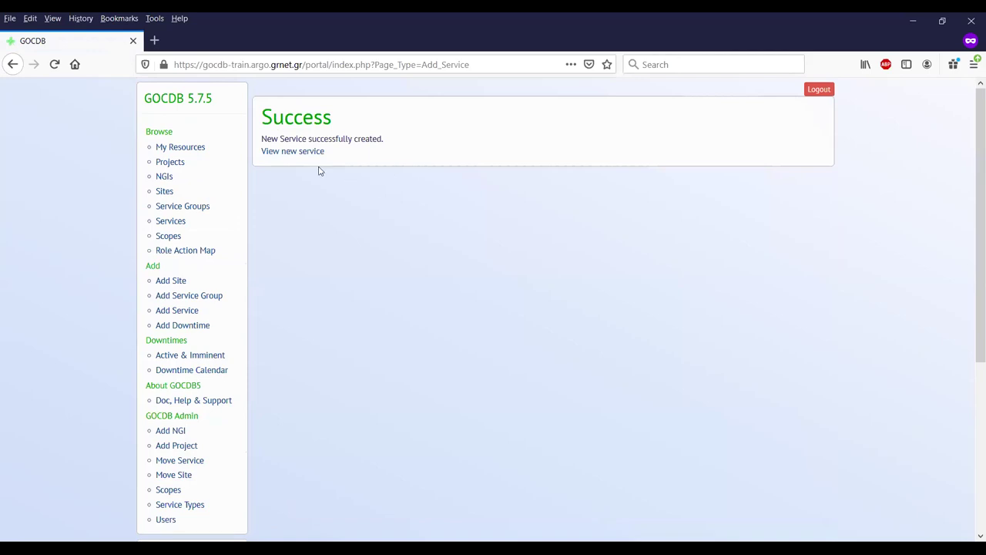
- Open the newly created service and review its system, grid, project data and endpoint details
{"action": "left_click", "coordinate": [300, 153]}
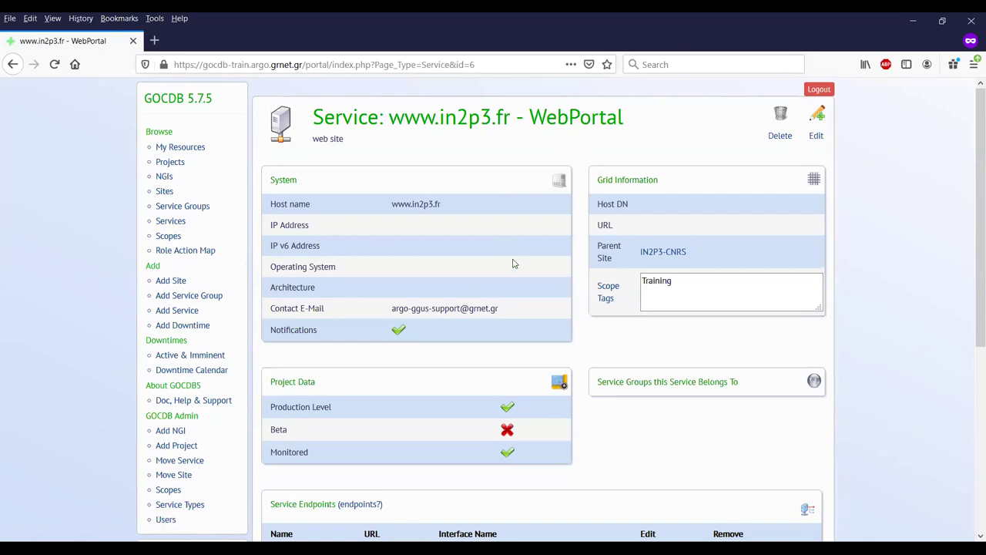
{"action": "scroll", "coordinate": [509, 248], "scroll_direction": "down", "scroll_amount": 2}
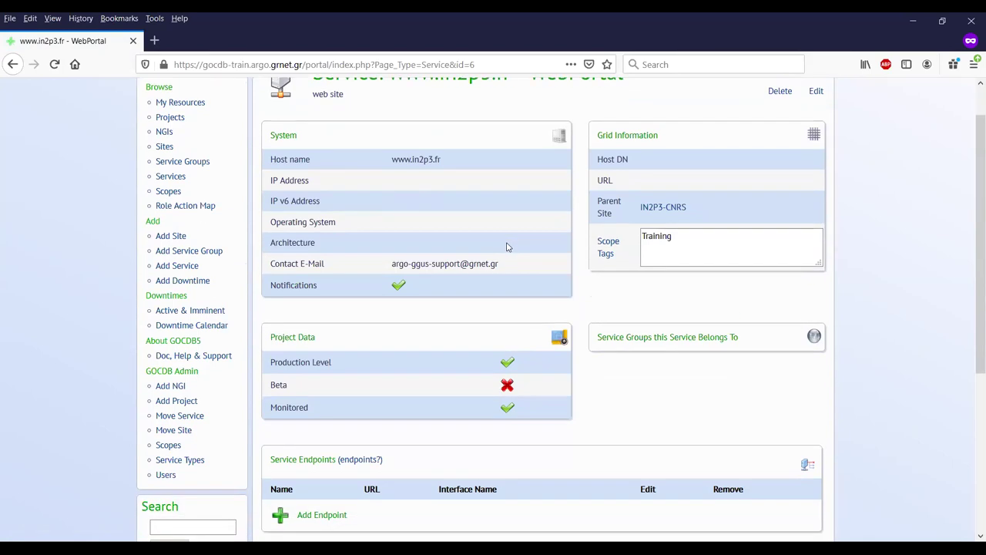
{"action": "scroll", "coordinate": [507, 247], "scroll_direction": "down", "scroll_amount": 2}
{"action": "scroll", "coordinate": [507, 247], "scroll_direction": "up", "scroll_amount": 4}
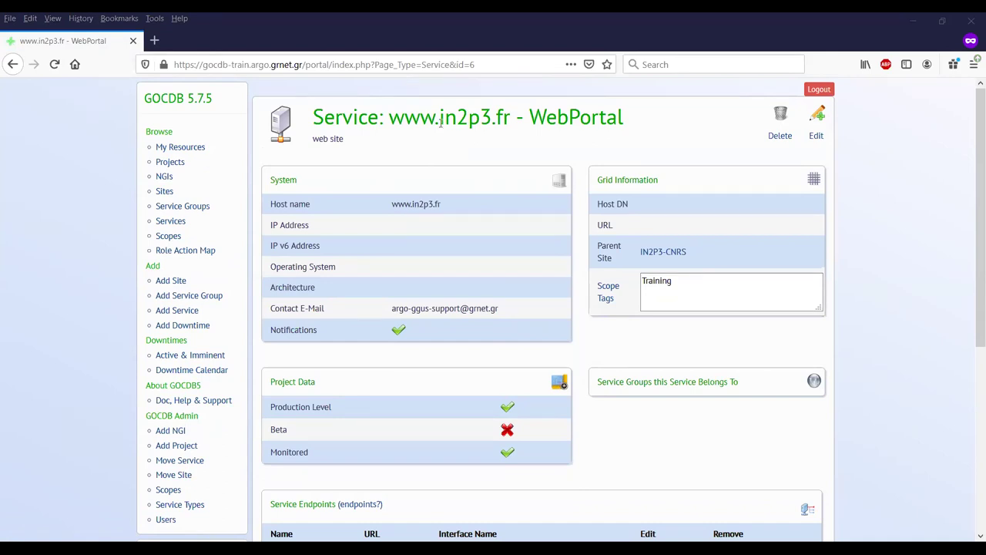
{"action": "left_click", "coordinate": [436, 477]}
{"action": "left_click", "coordinate": [492, 241]}
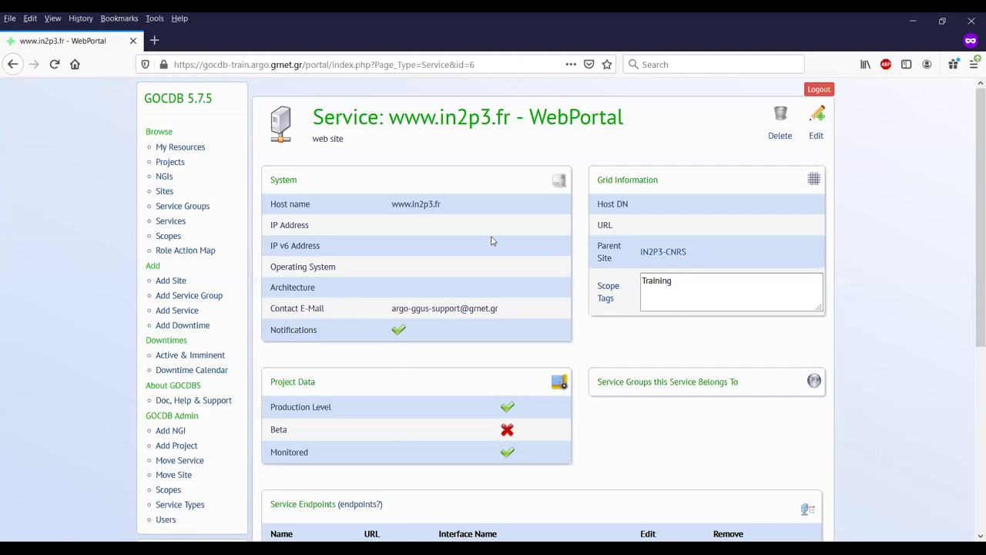
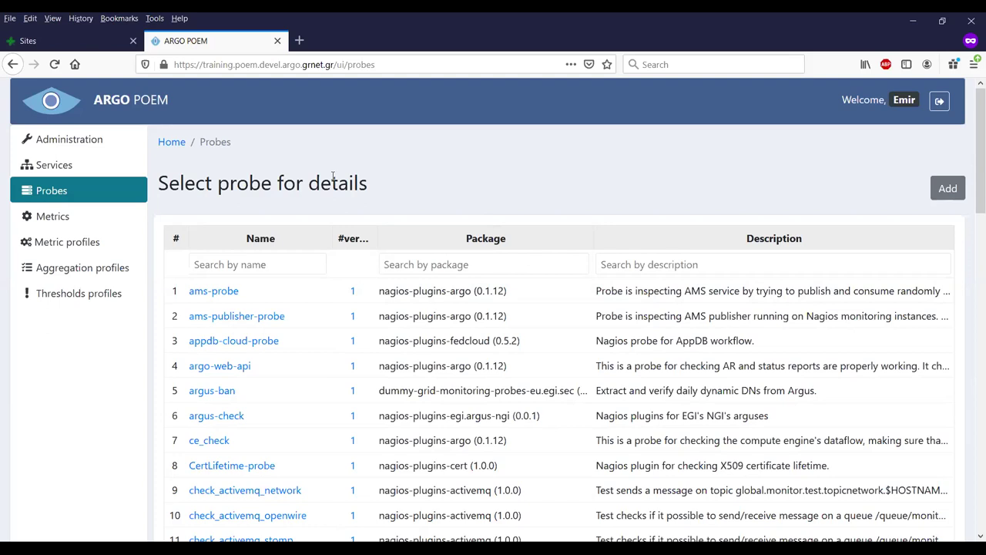
- Filter the probes by the name "htt" and open the details of check_http
{"action": "left_click", "coordinate": [271, 261]}
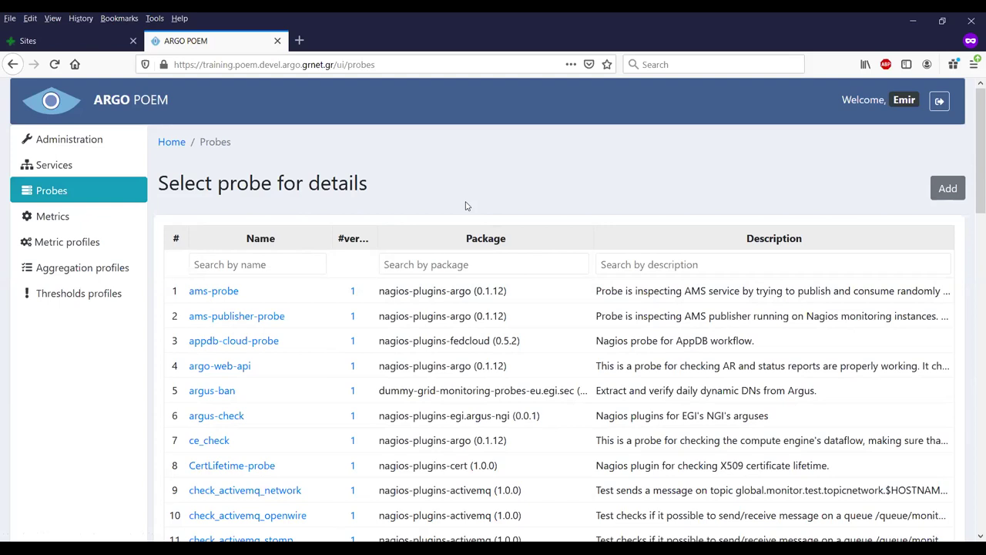
{"action": "type", "text": "htt"}
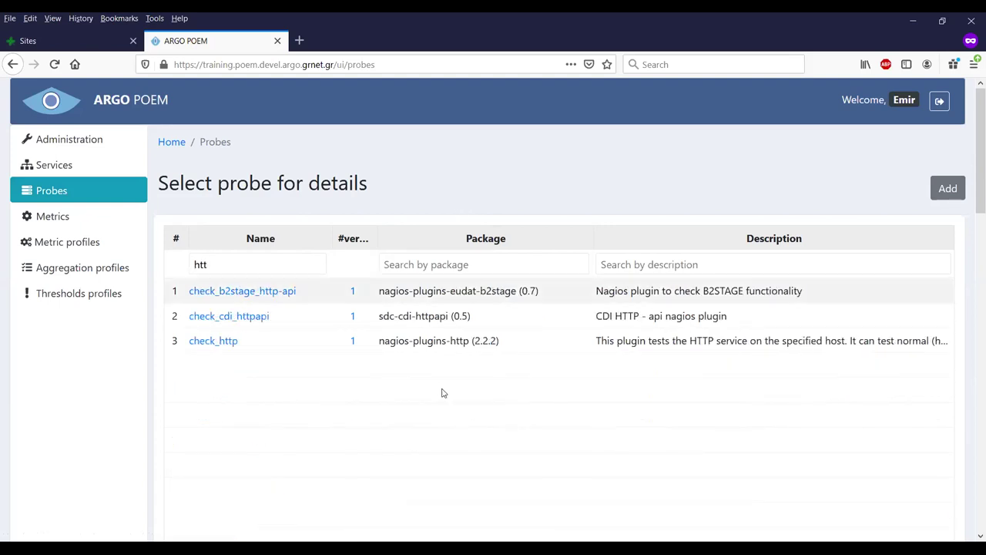
{"action": "left_click", "coordinate": [222, 343]}
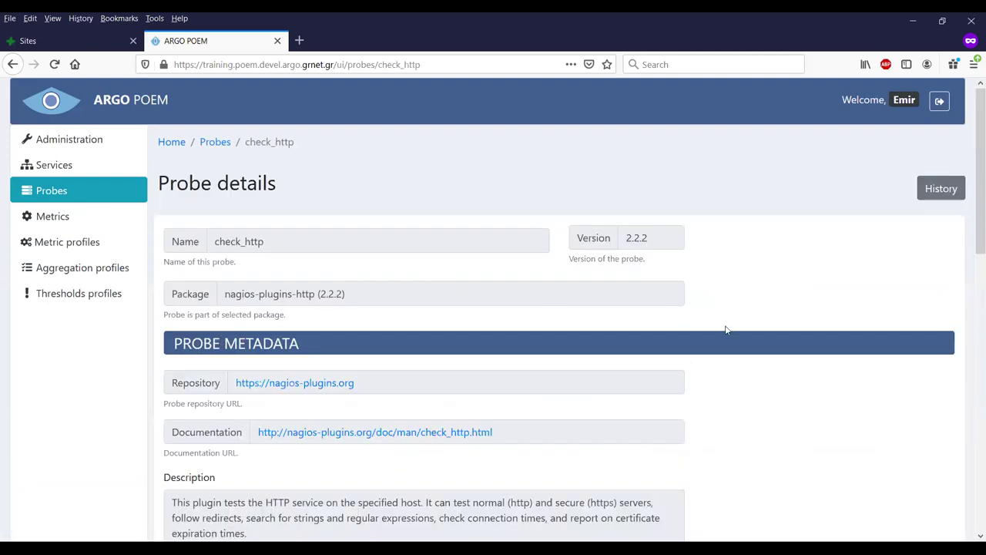
- Examine the check_http probe's package, repository, documentation, description, comment and associated metric templates
{"action": "scroll", "coordinate": [752, 336], "scroll_direction": "down", "scroll_amount": 2}
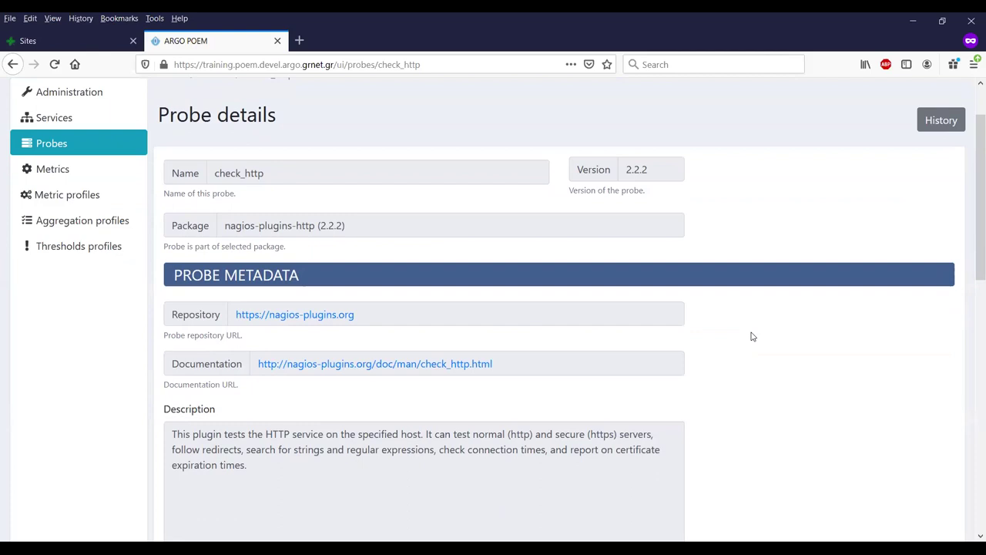
{"action": "scroll", "coordinate": [752, 336], "scroll_direction": "down", "scroll_amount": 1}
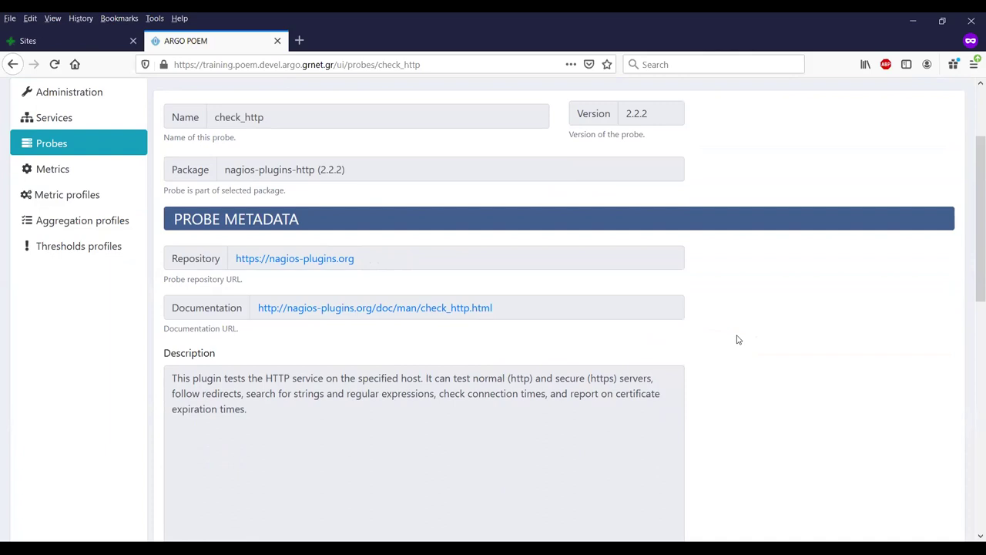
{"action": "scroll", "coordinate": [738, 340], "scroll_direction": "down", "scroll_amount": 2}
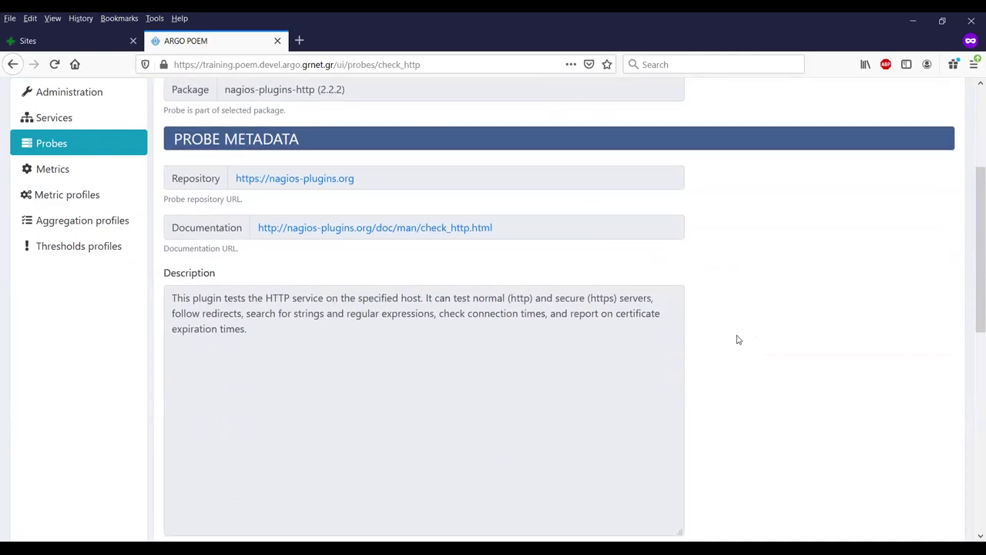
{"action": "scroll", "coordinate": [738, 340], "scroll_direction": "down", "scroll_amount": 8}
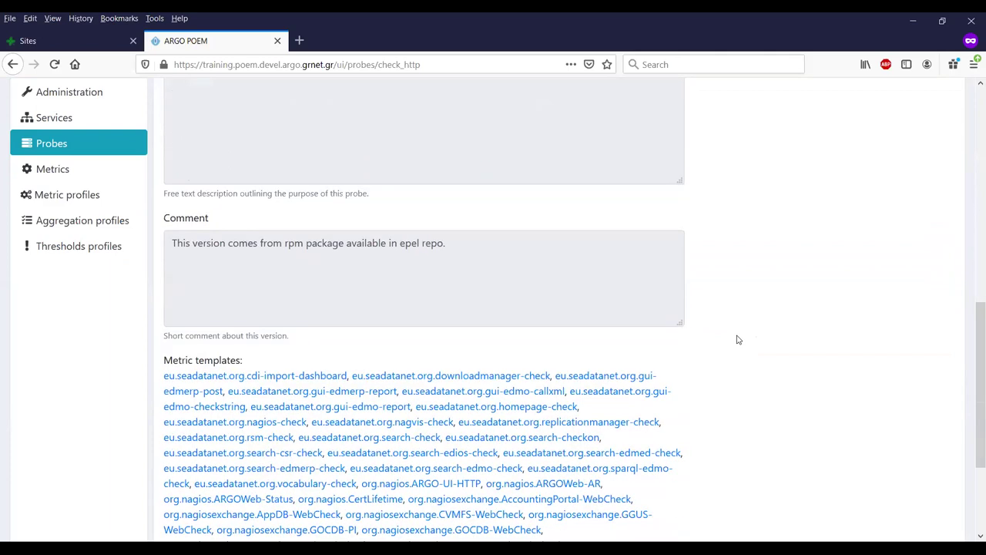
{"action": "scroll", "coordinate": [738, 340], "scroll_direction": "down", "scroll_amount": 2}
{"action": "scroll", "coordinate": [738, 340], "scroll_direction": "down", "scroll_amount": 2}
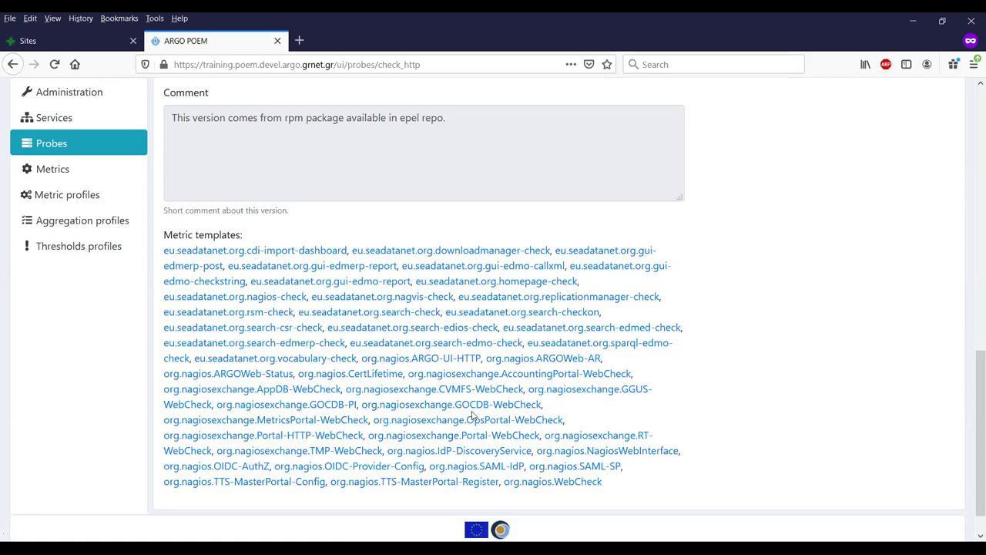
{"action": "scroll", "coordinate": [473, 416], "scroll_direction": "up", "scroll_amount": 5}
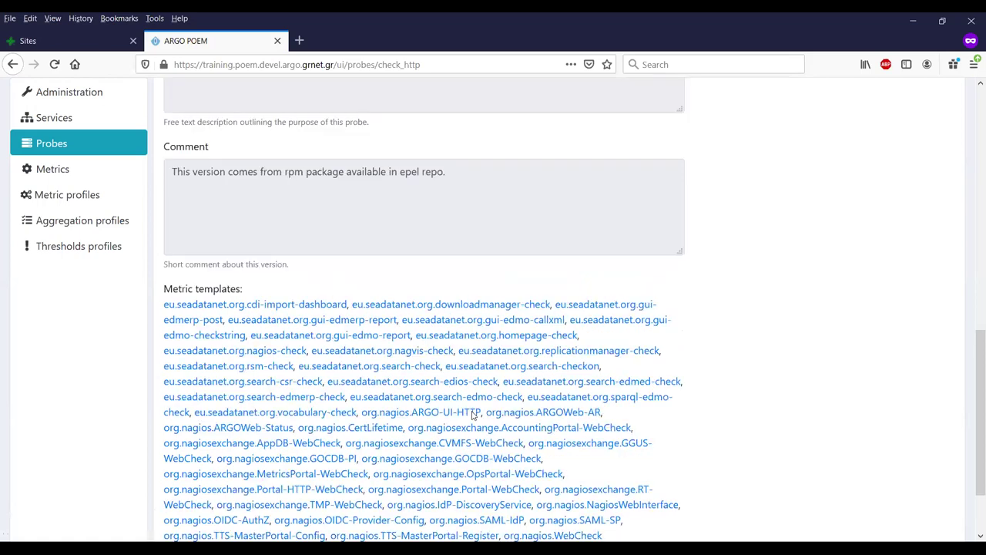
{"action": "scroll", "coordinate": [508, 293], "scroll_direction": "up", "scroll_amount": 5}
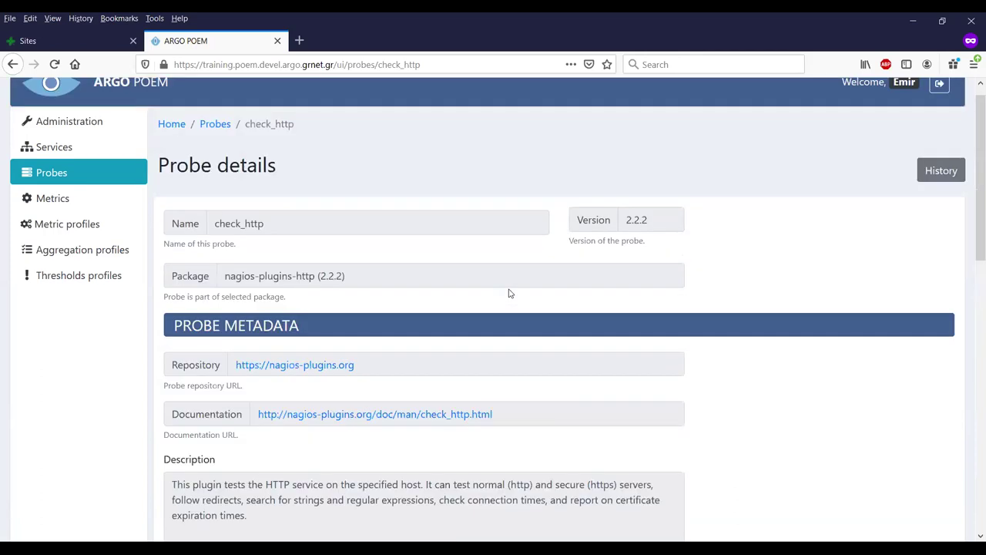
- Return to the full list of probes and look through it
{"action": "left_click", "coordinate": [214, 141]}
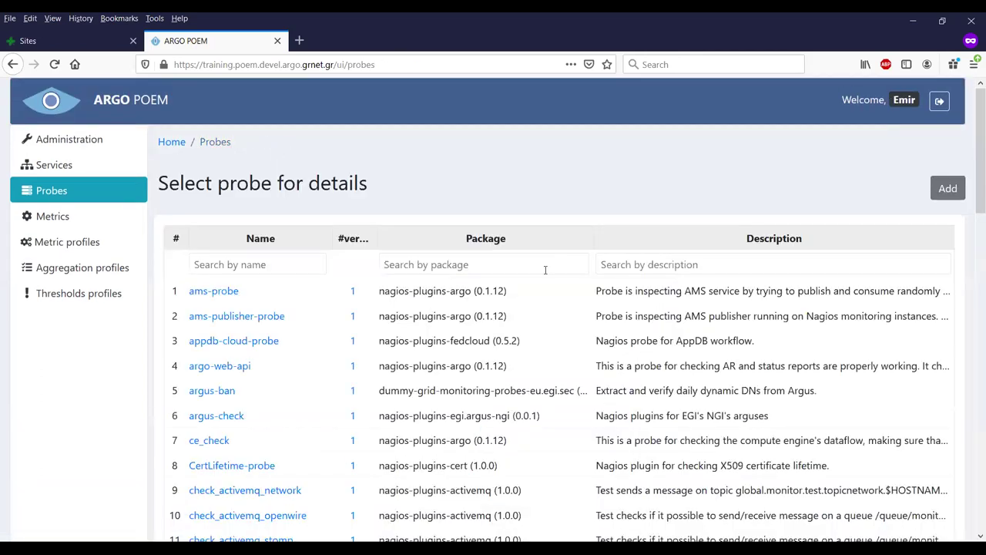
{"action": "scroll", "coordinate": [542, 313], "scroll_direction": "down", "scroll_amount": 3}
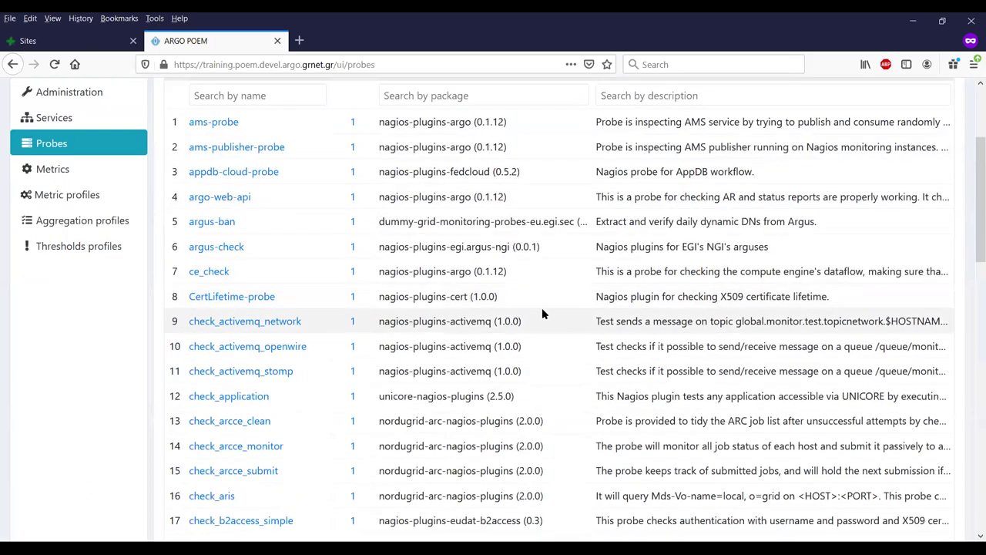
{"action": "scroll", "coordinate": [543, 313], "scroll_direction": "up", "scroll_amount": 3}
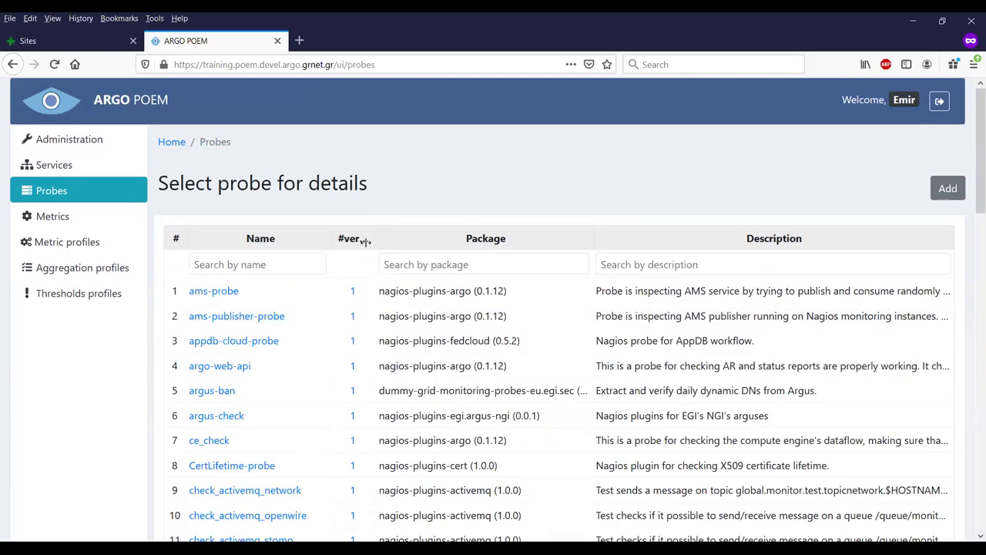
- Open the superadmin metric templates list in the administration area
{"action": "left_click", "coordinate": [61, 145]}
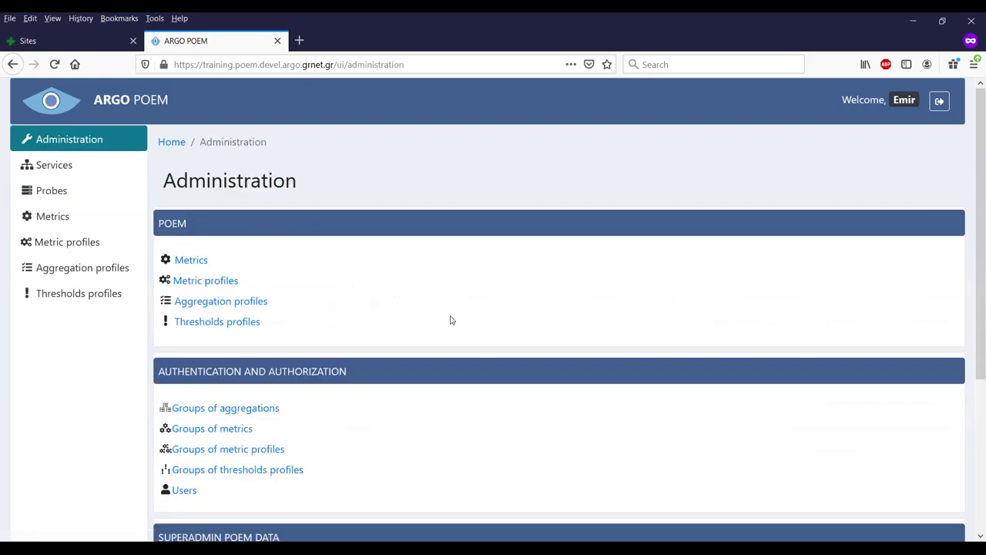
{"action": "scroll", "coordinate": [452, 320], "scroll_direction": "down", "scroll_amount": 3}
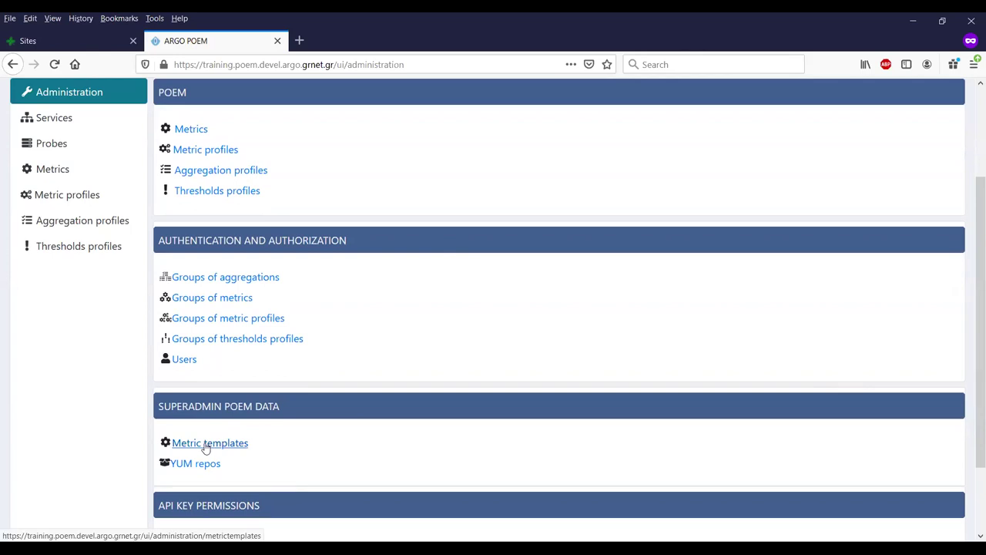
{"action": "left_click", "coordinate": [206, 444]}
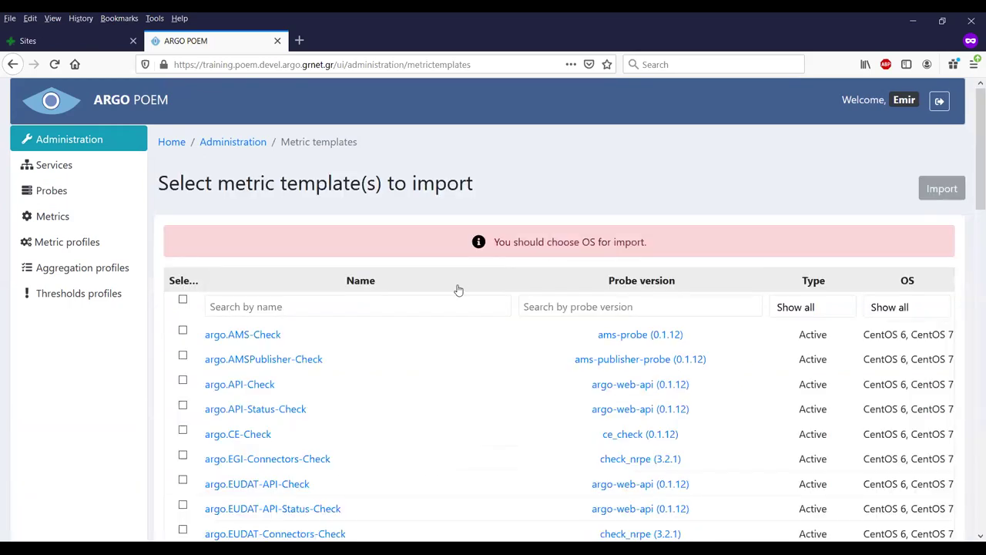
- Filter the metric templates by OS CentOS 7 and by the name "cert"
{"action": "left_click", "coordinate": [900, 310]}
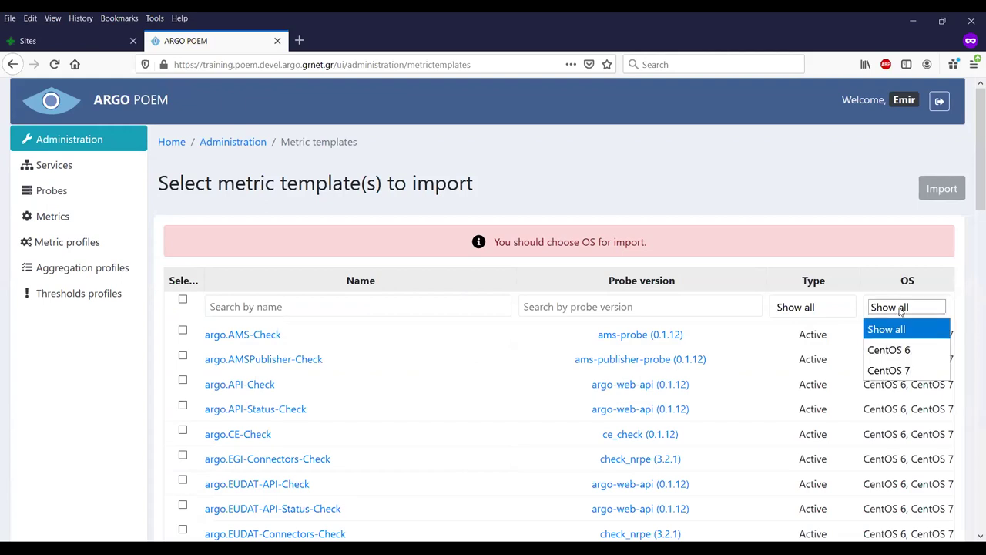
{"action": "key", "text": "Down"}
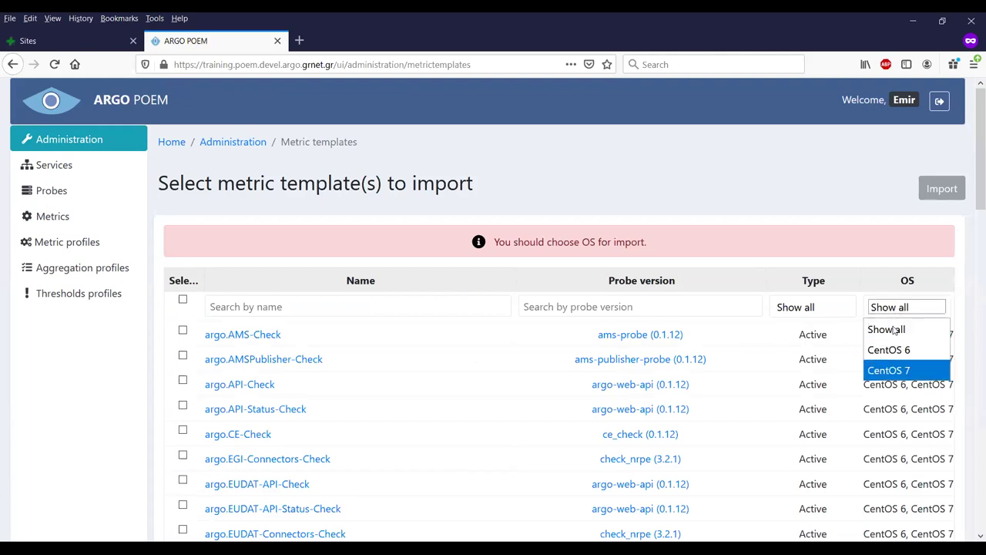
{"action": "key", "text": "Return"}
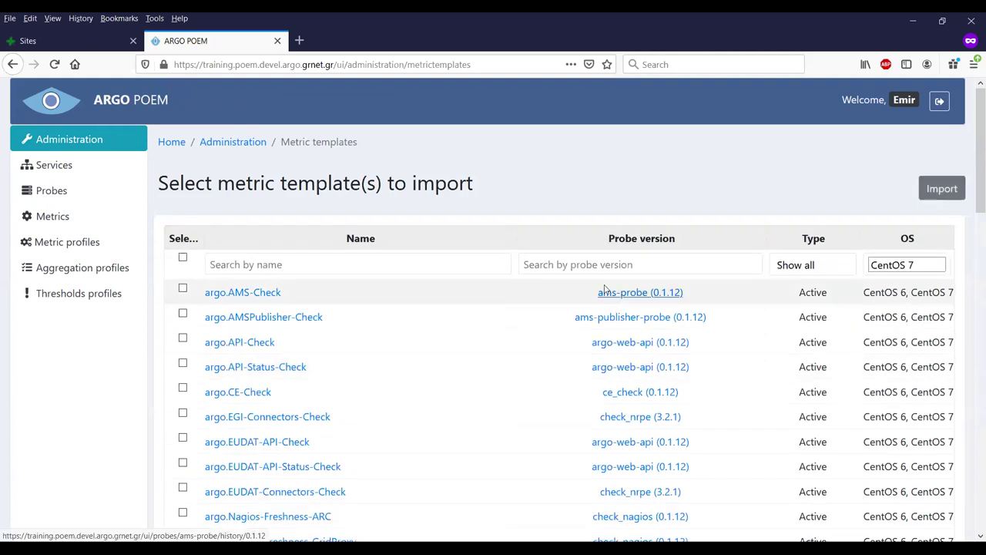
{"action": "left_click", "coordinate": [394, 261]}
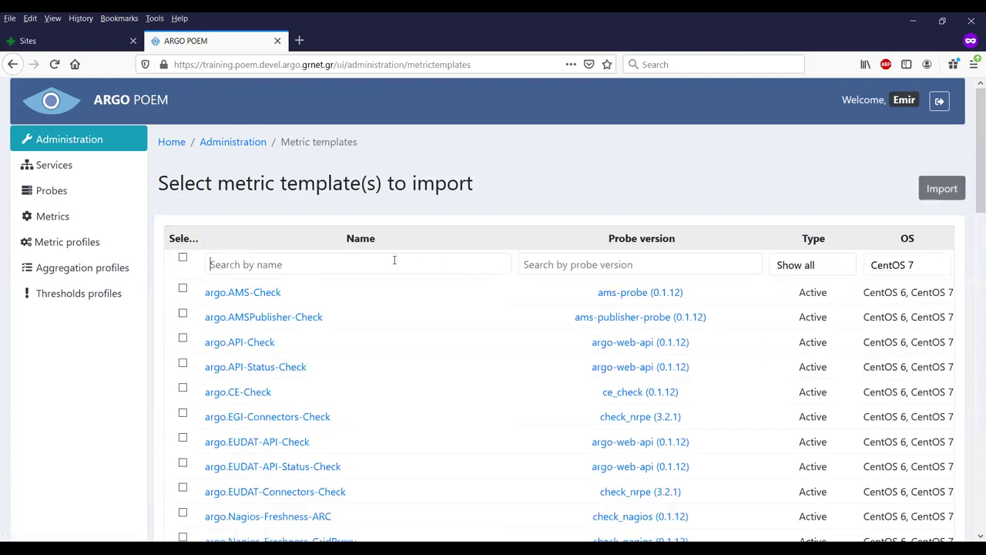
{"action": "type", "text": "cert"}
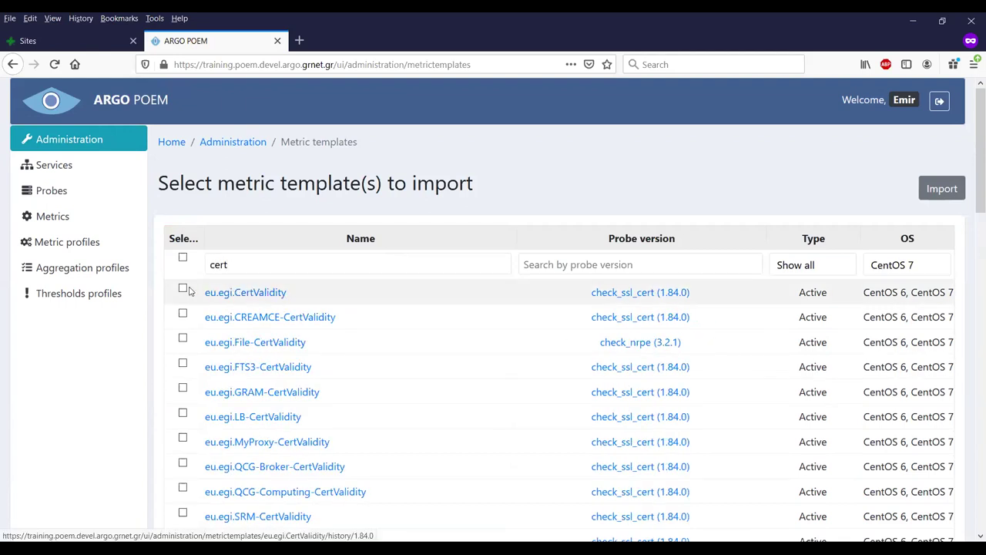
- Select the eu.egi.CertValidity metric template for import
{"action": "scroll", "coordinate": [567, 314], "scroll_direction": "down", "scroll_amount": 2}
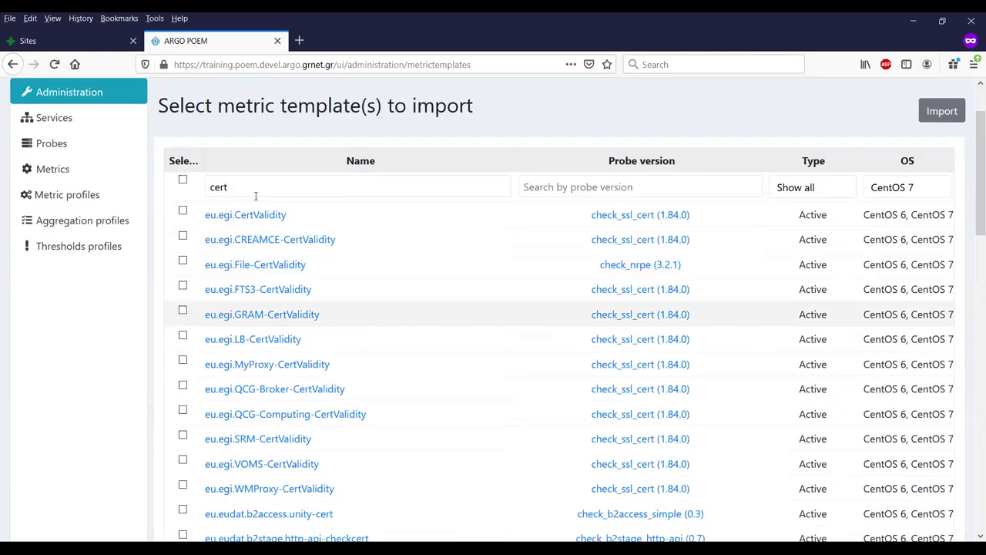
{"action": "left_click", "coordinate": [182, 210]}
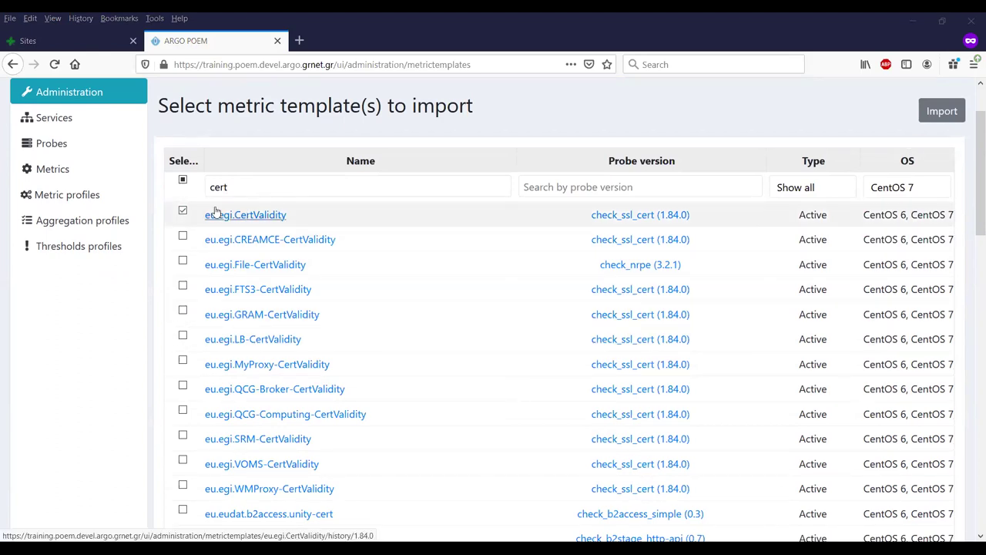
{"action": "scroll", "coordinate": [316, 224], "scroll_direction": "up", "scroll_amount": 2}
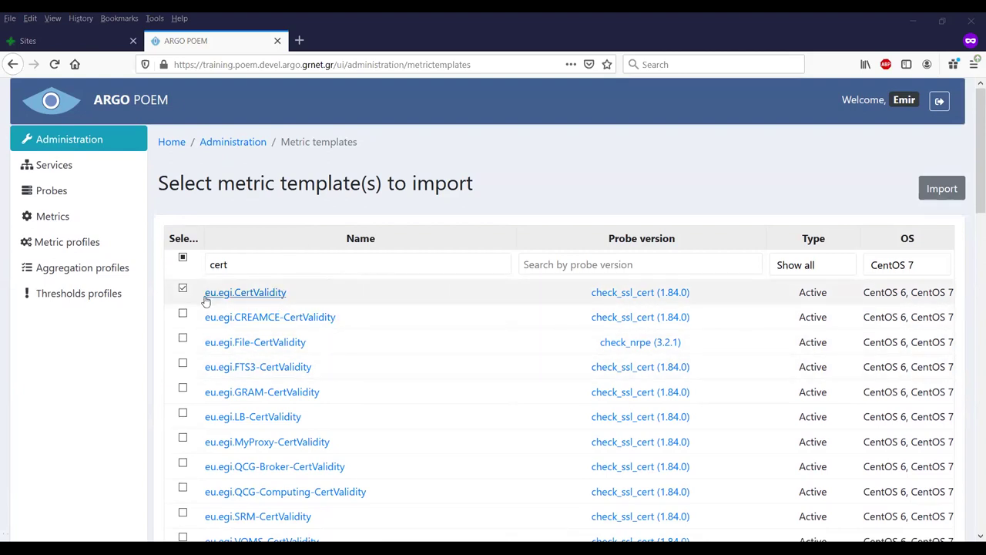
- Try to import the selected eu.egi.CertValidity template, and open the list of metrics
{"action": "left_click", "coordinate": [942, 191]}
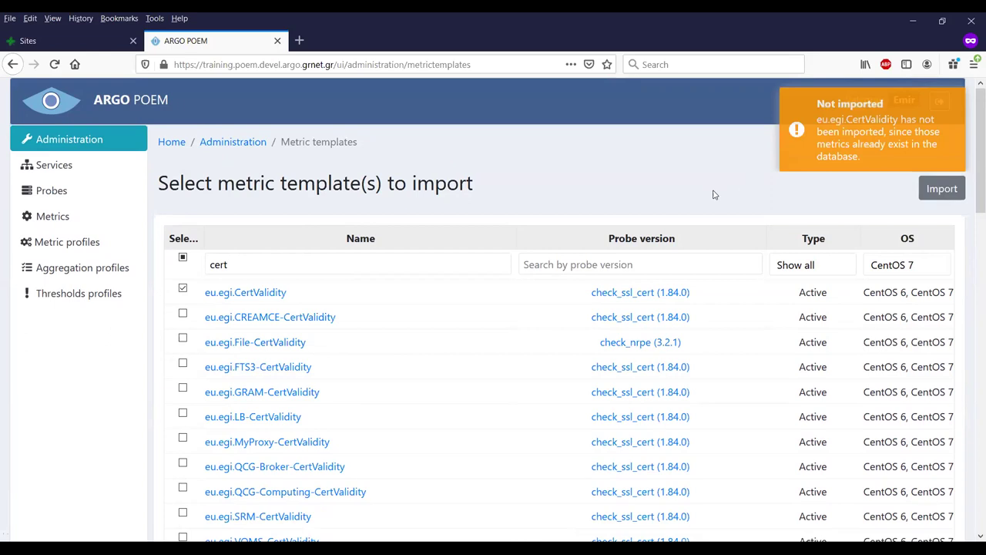
{"action": "left_click", "coordinate": [48, 221]}
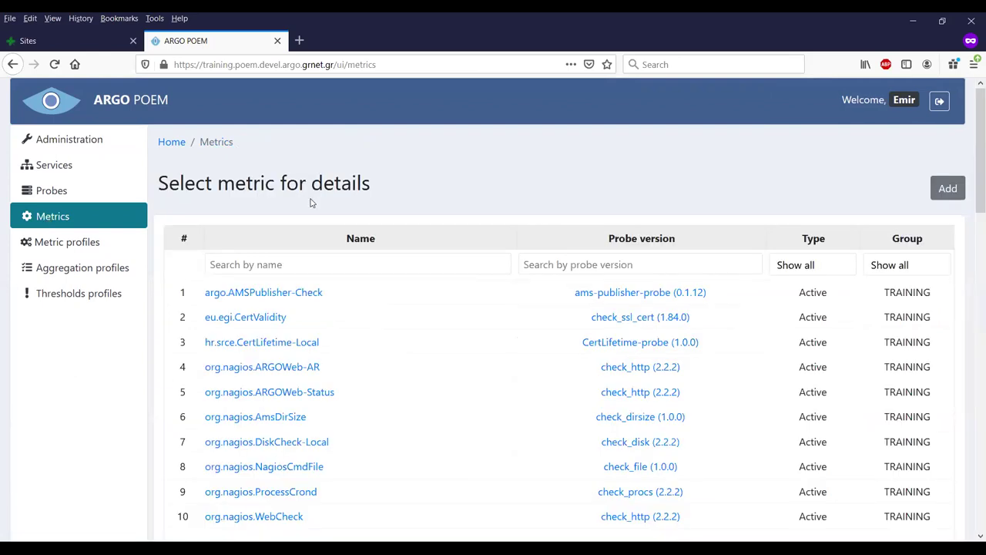
{"action": "scroll", "coordinate": [509, 203], "scroll_direction": "down", "scroll_amount": 3}
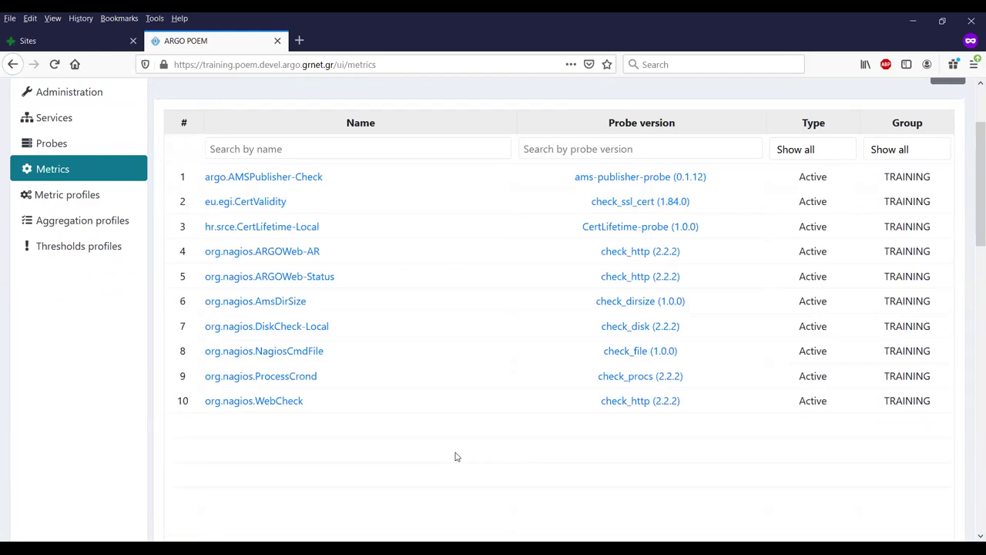
- Open the eu.egi.CertValidity metric and go through its details down to the metric configuration
{"action": "left_click", "coordinate": [241, 204]}
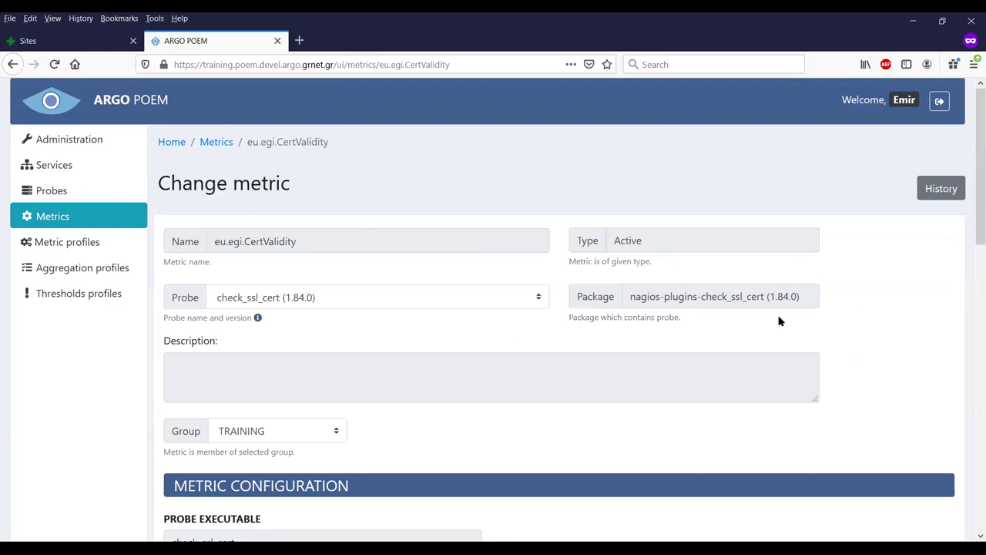
{"action": "scroll", "coordinate": [890, 339], "scroll_direction": "down", "scroll_amount": 2}
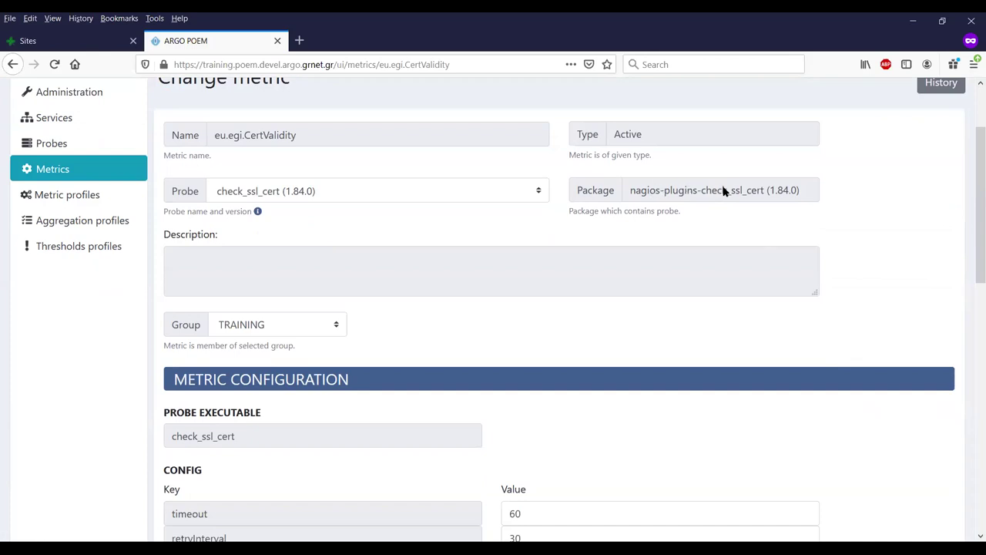
{"action": "scroll", "coordinate": [815, 228], "scroll_direction": "down", "scroll_amount": 4}
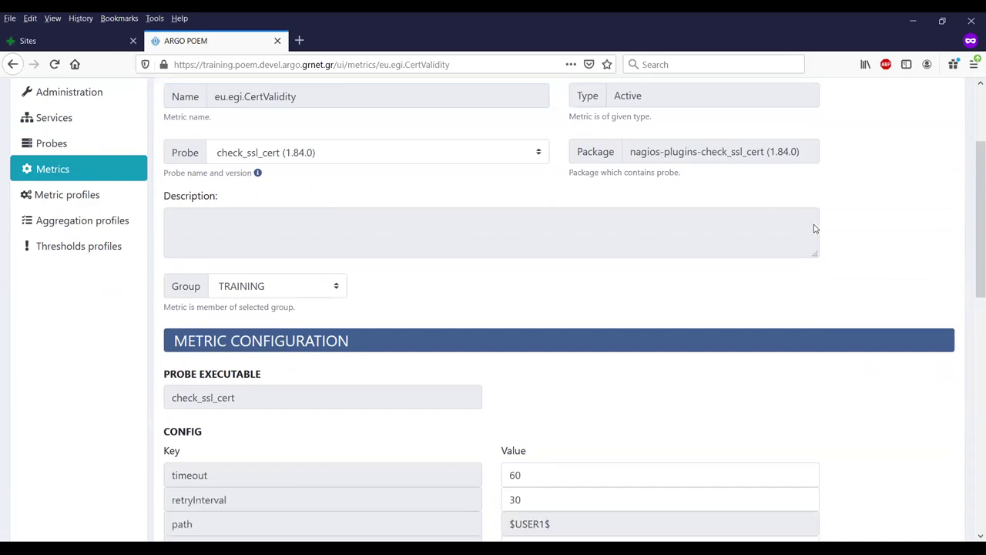
{"action": "scroll", "coordinate": [843, 255], "scroll_direction": "down", "scroll_amount": 2}
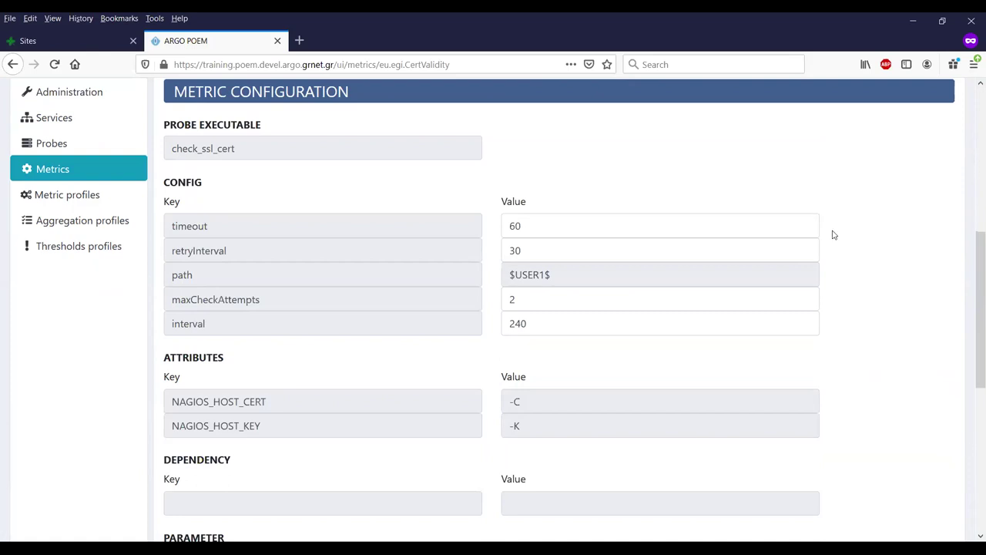
{"action": "scroll", "coordinate": [832, 234], "scroll_direction": "up", "scroll_amount": 1}
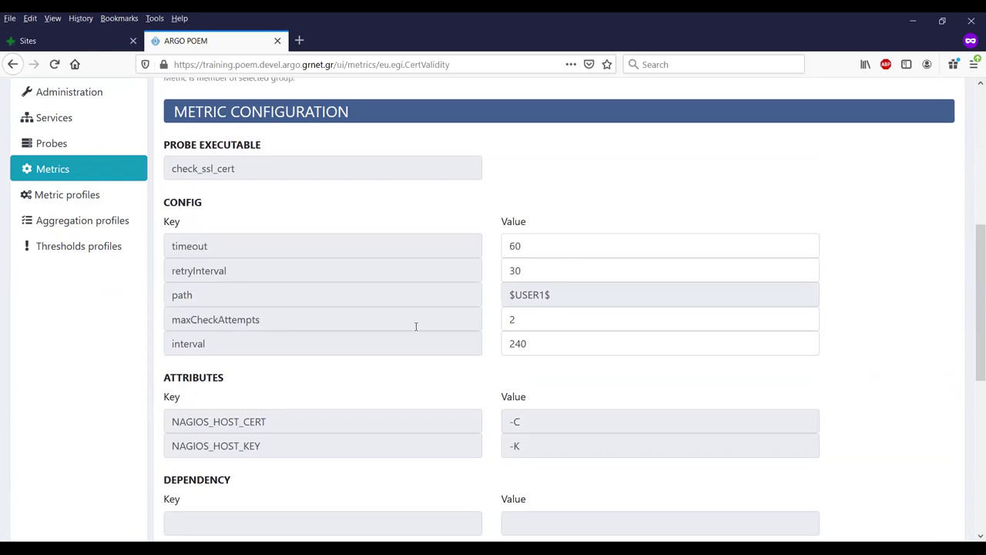
- Set the metric's interval to 1 and its maxCheckAttempts to 1
{"action": "left_click", "coordinate": [540, 346]}
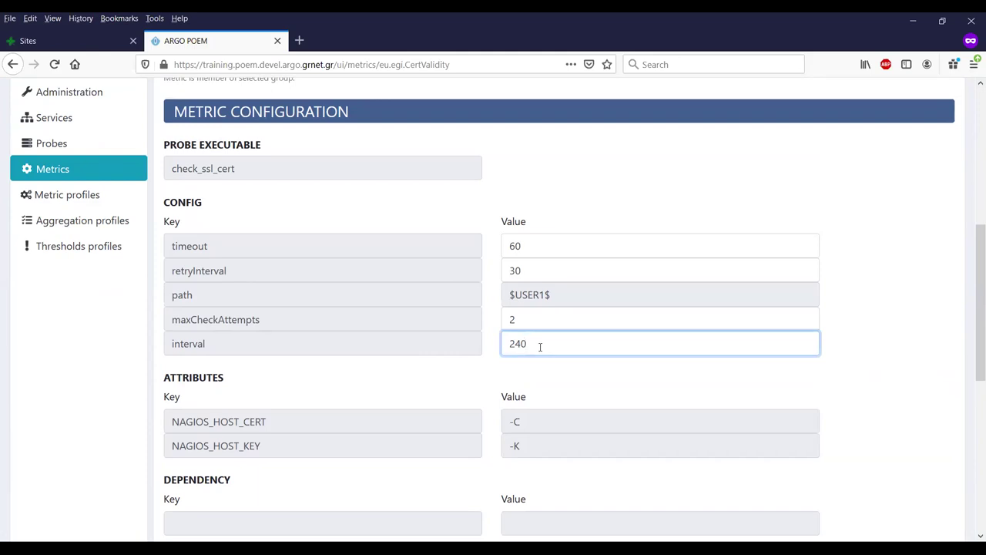
{"action": "double_click", "coordinate": [540, 346]}
{"action": "type", "text": "1"}
{"action": "left_click", "coordinate": [531, 321]}
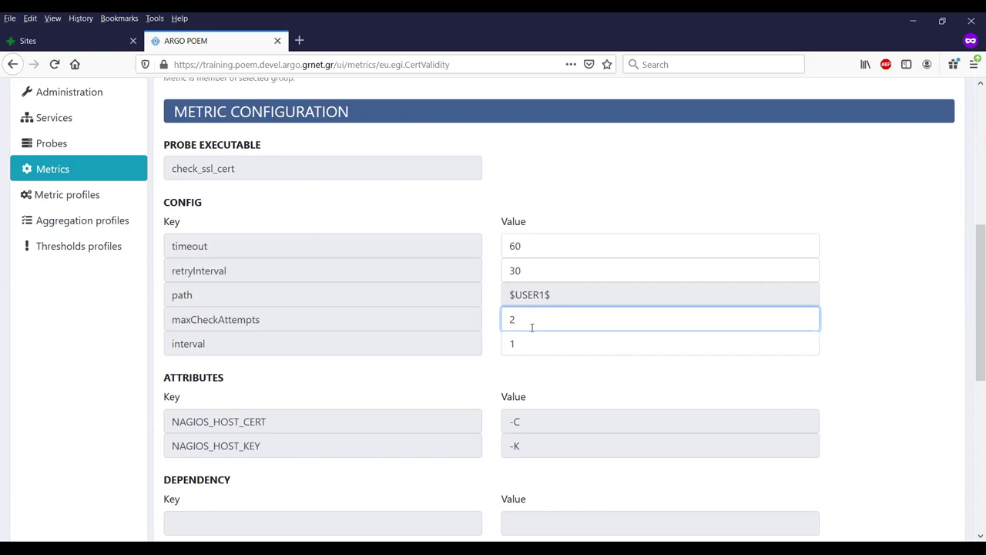
{"action": "key", "text": "BackSpace"}
{"action": "type", "text": "1"}
{"action": "left_click", "coordinate": [543, 344]}
- Set the metric's timeout to 30
{"action": "left_click", "coordinate": [539, 246]}
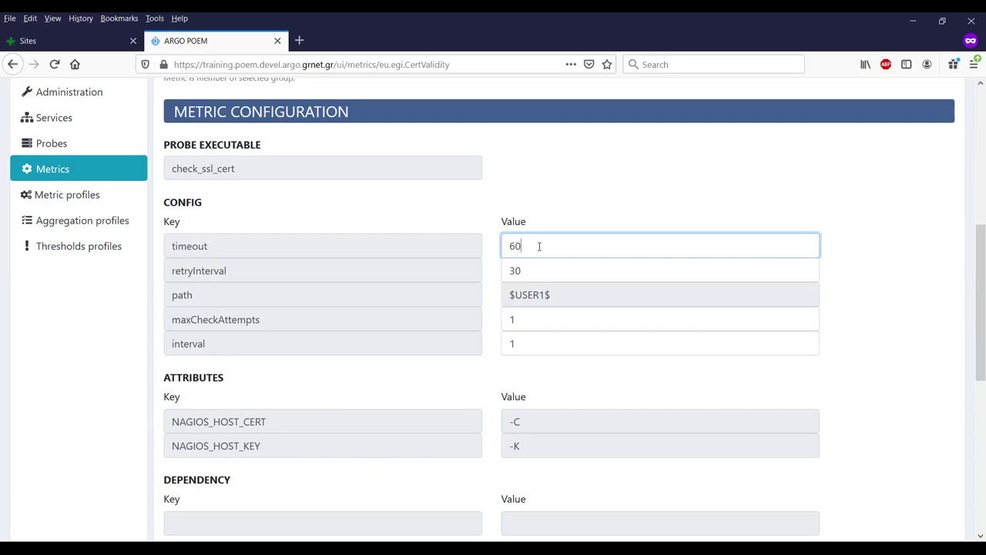
{"action": "double_click", "coordinate": [538, 246]}
{"action": "type", "text": "30"}
{"action": "left_click", "coordinate": [521, 270]}
{"action": "left_click", "coordinate": [515, 344]}
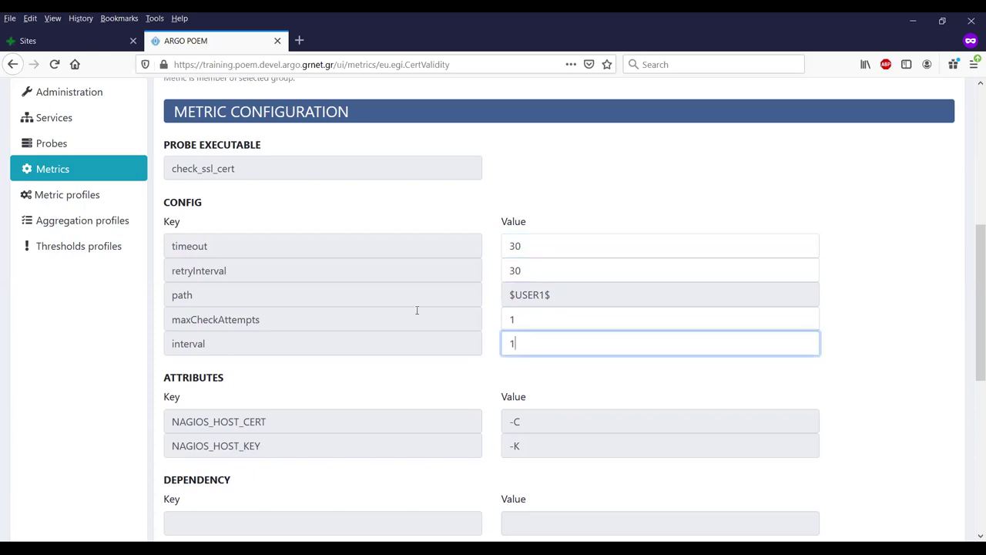
- Save the changes to the eu.egi.CertValidity metric and confirm them
{"action": "scroll", "coordinate": [417, 310], "scroll_direction": "down", "scroll_amount": 5}
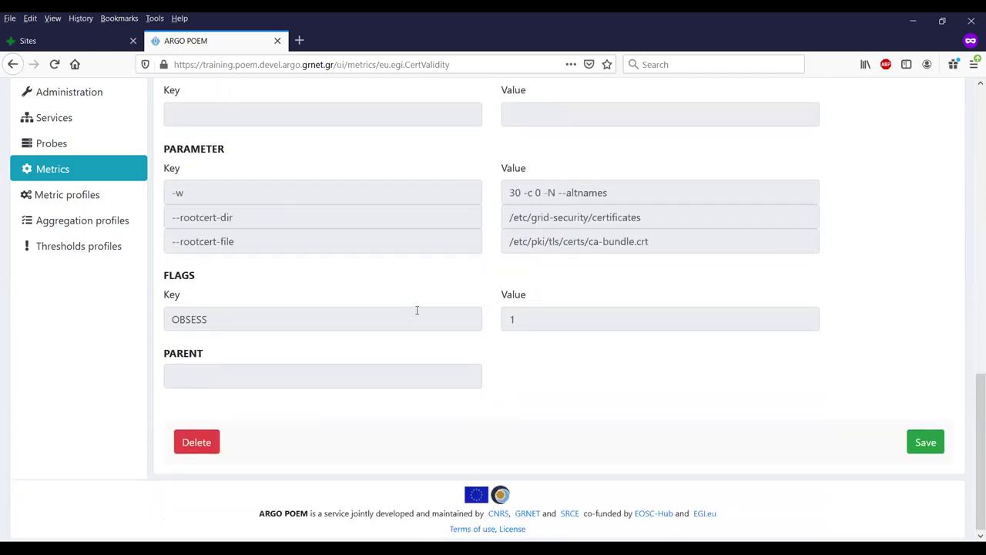
{"action": "left_click", "coordinate": [921, 439]}
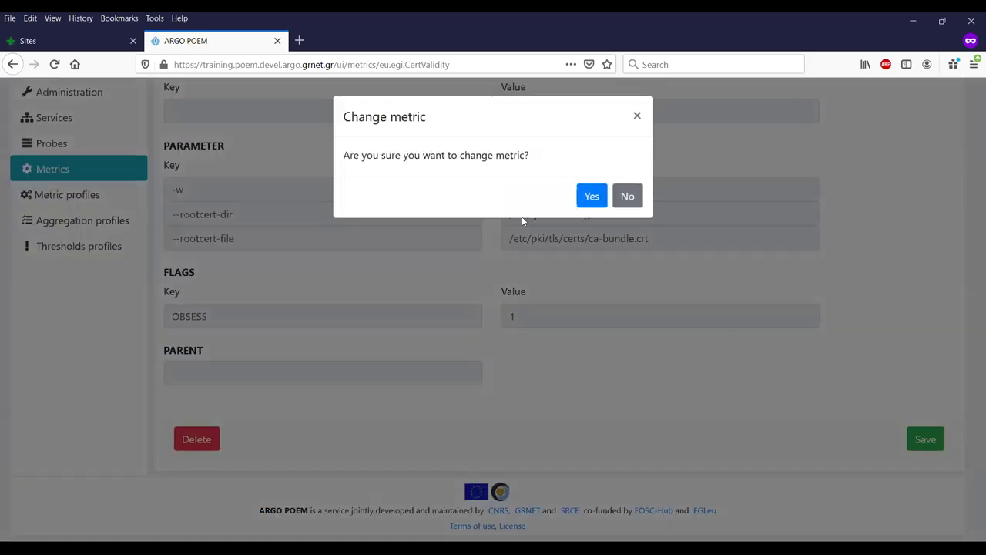
{"action": "left_click", "coordinate": [592, 196]}
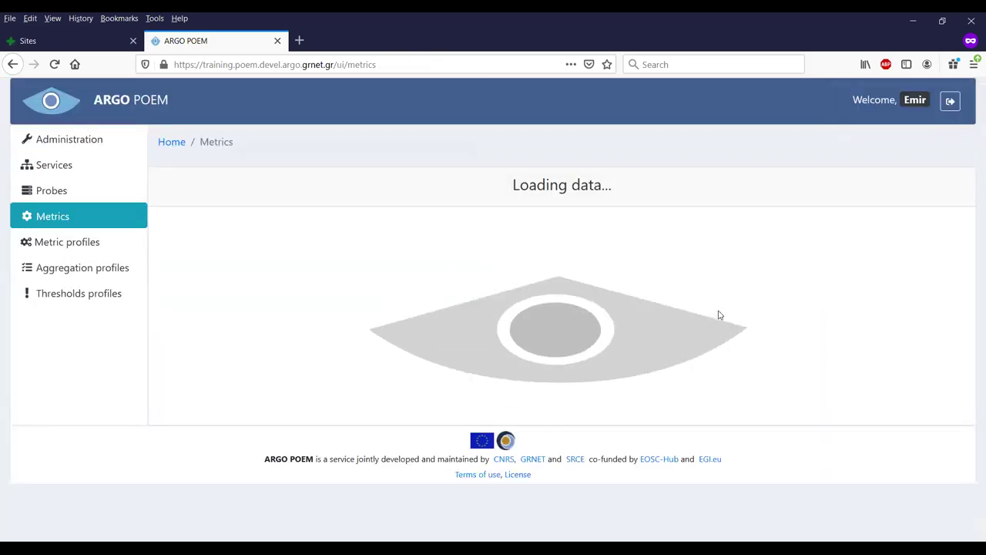
- Open the MON metric profile at its metric instances
{"action": "scroll", "coordinate": [488, 301], "scroll_direction": "down", "scroll_amount": 3}
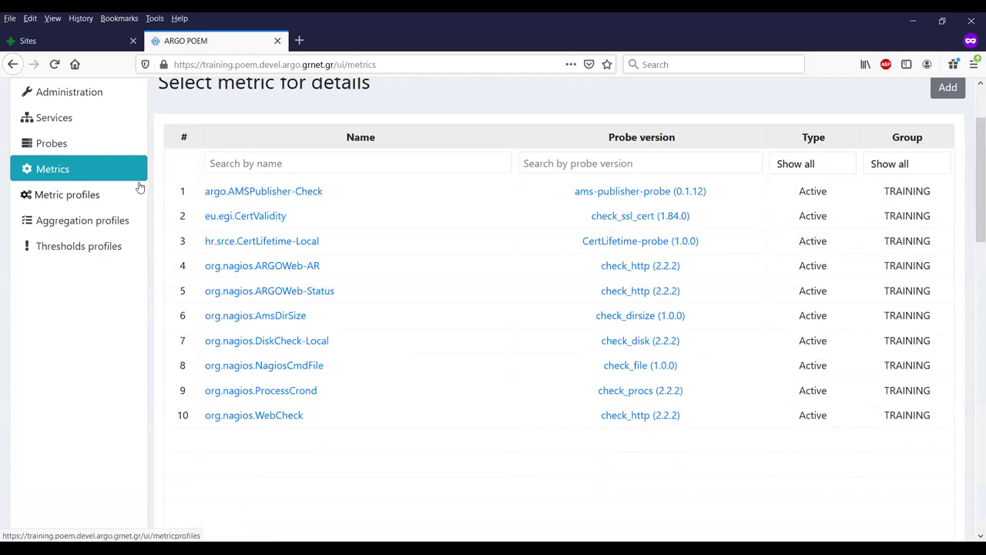
{"action": "left_click", "coordinate": [68, 196]}
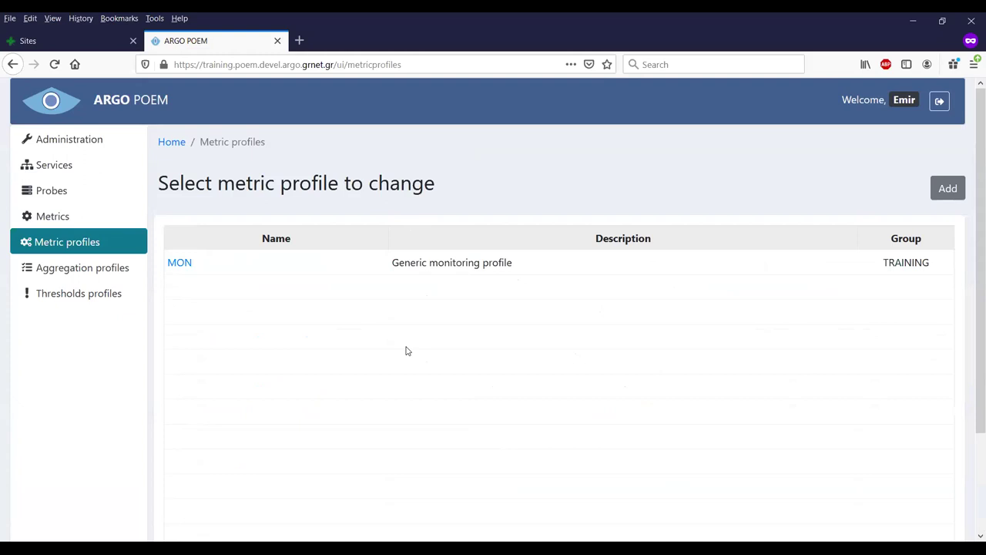
{"action": "left_click", "coordinate": [180, 262]}
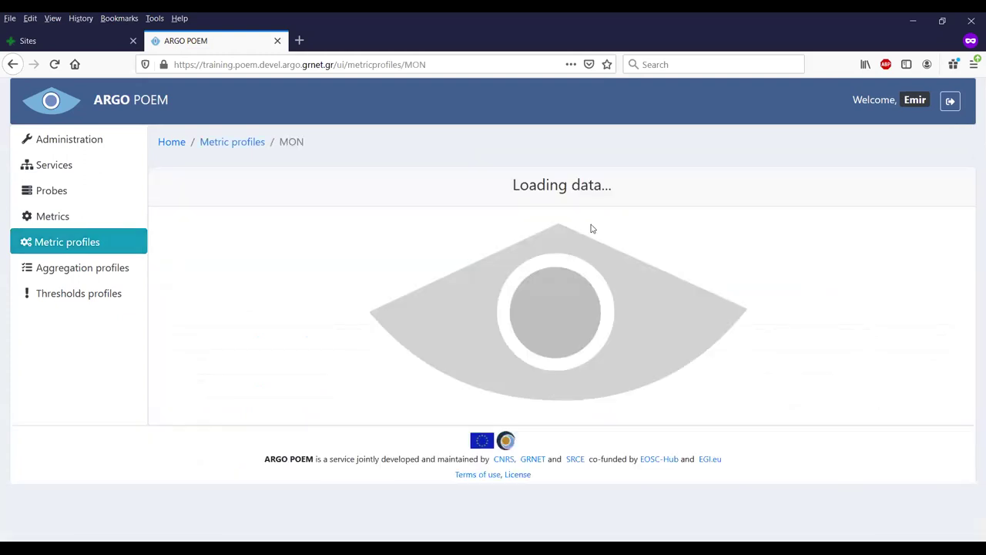
{"action": "scroll", "coordinate": [786, 193], "scroll_direction": "down", "scroll_amount": 3}
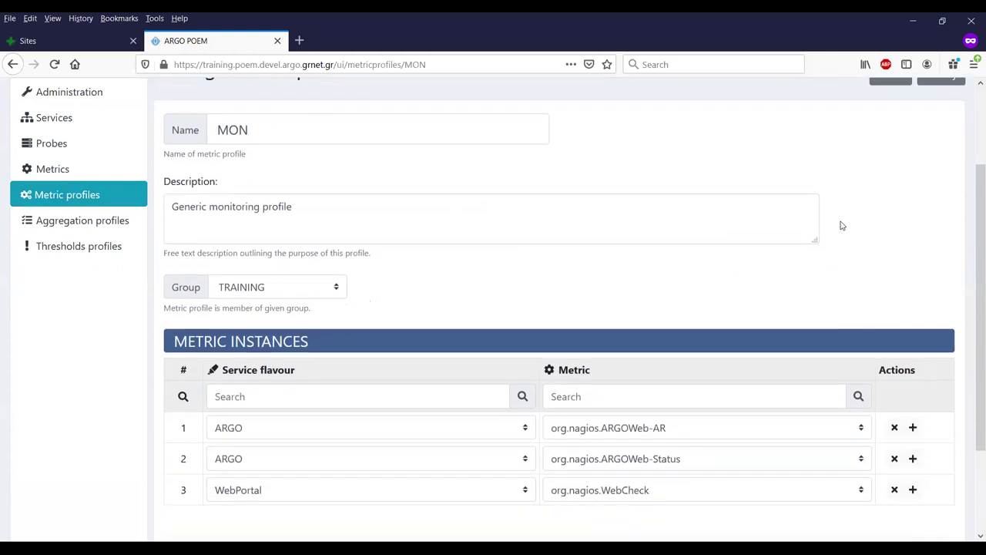
{"action": "scroll", "coordinate": [843, 225], "scroll_direction": "down", "scroll_amount": 1}
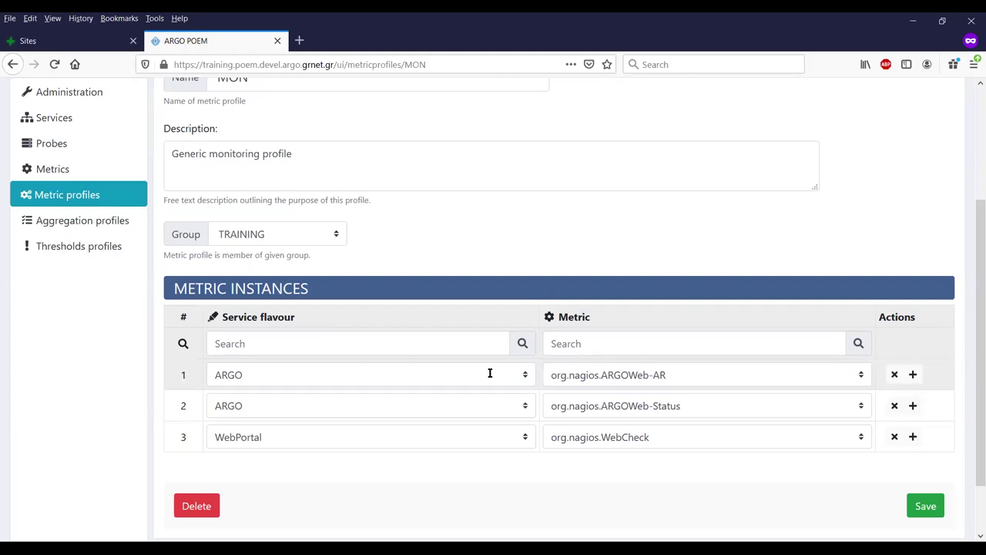
- Add a new metric instance below the org.nagios.WebCheck row with WebPortal as its service flavour
{"action": "left_click", "coordinate": [913, 436]}
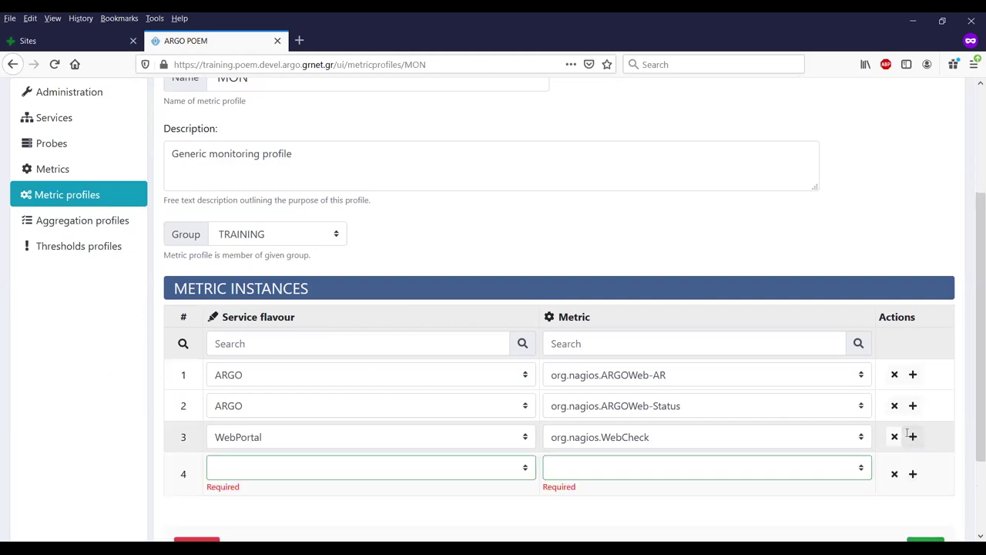
{"action": "left_click", "coordinate": [261, 464]}
{"action": "type", "text": "W"}
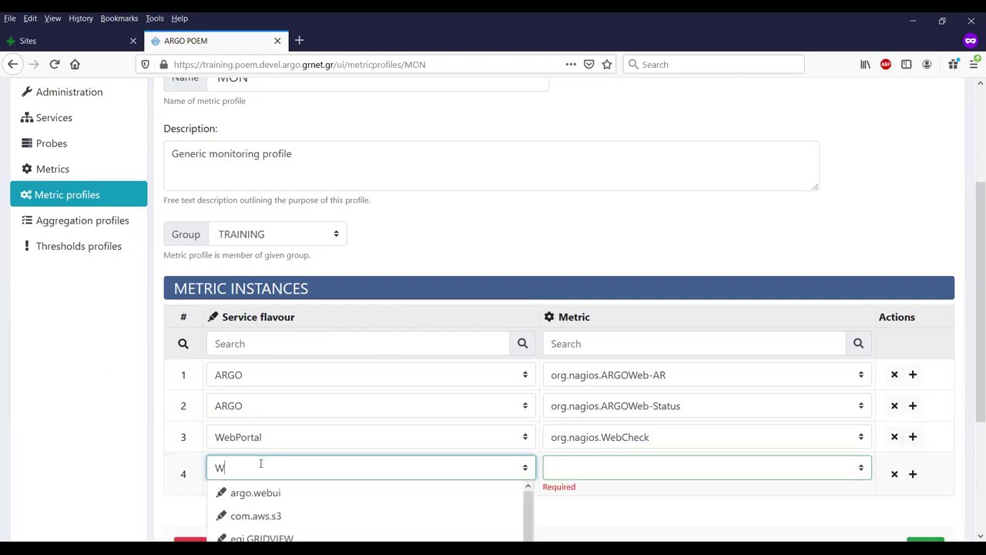
{"action": "type", "text": "ebPo"}
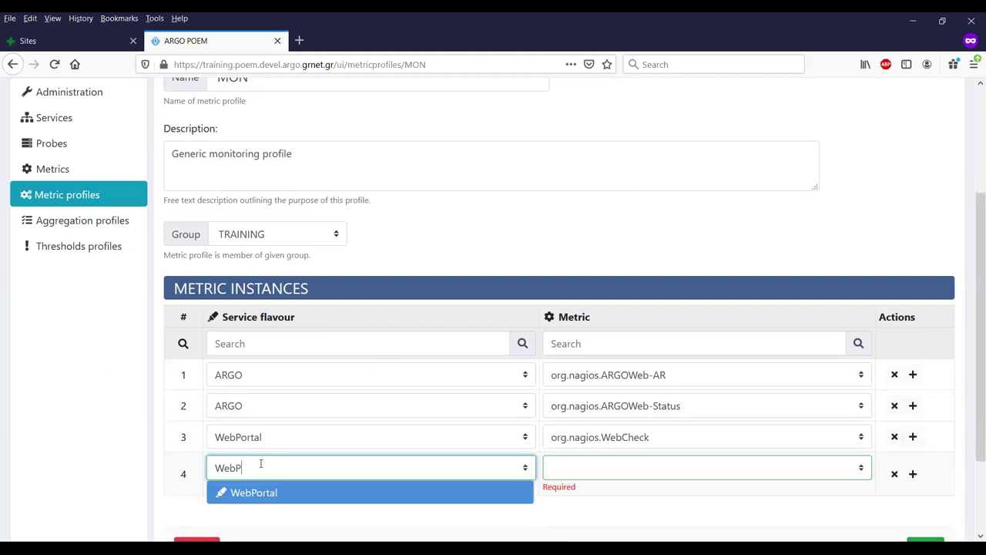
{"action": "left_click", "coordinate": [259, 494]}
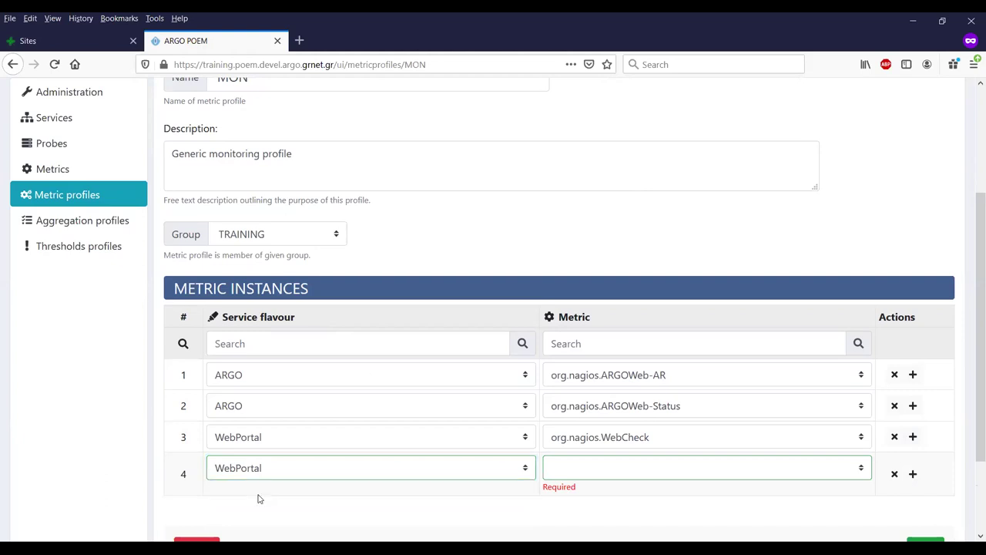
{"action": "left_click", "coordinate": [367, 463]}
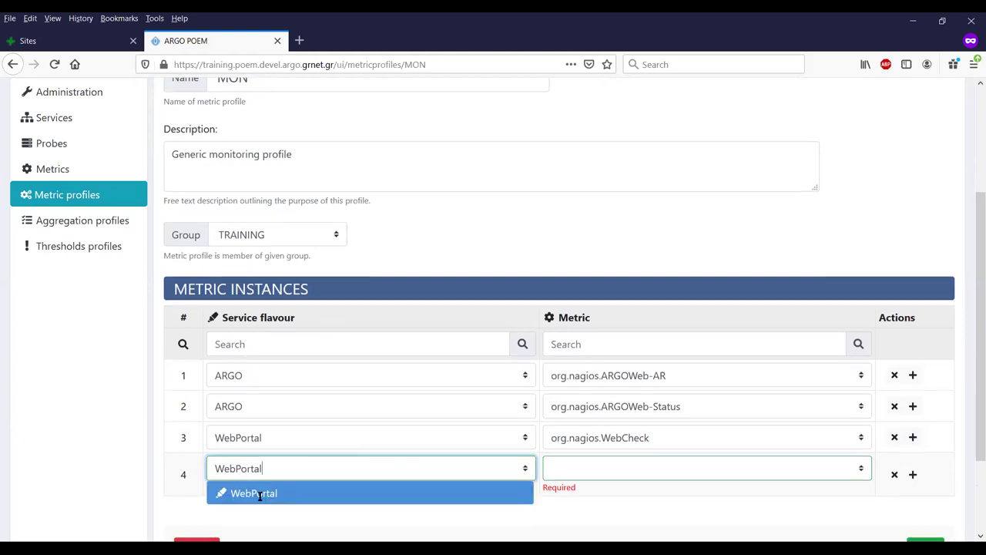
- Assign the eu.egi.CertValidity metric to the new WebPortal instance and save the metric profile
{"action": "left_click", "coordinate": [600, 469]}
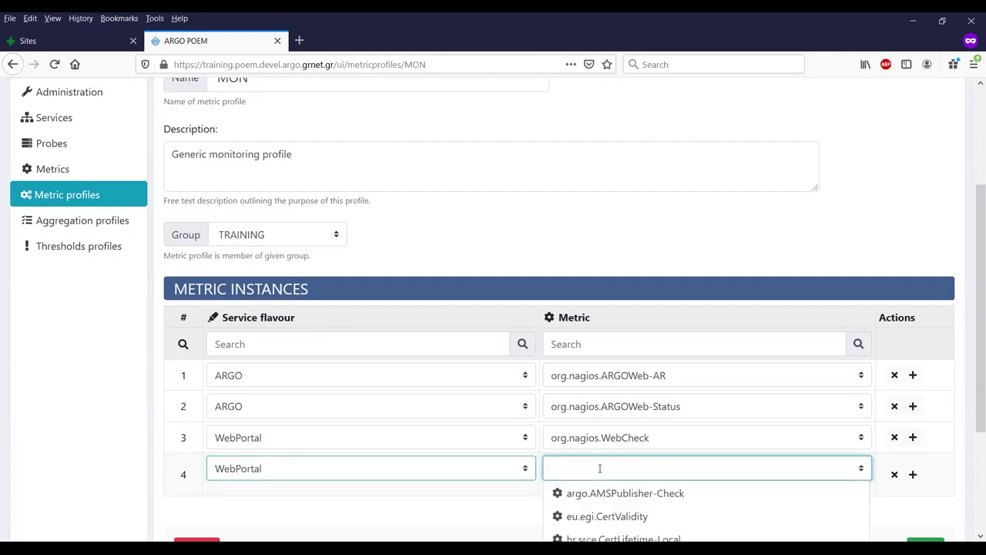
{"action": "scroll", "coordinate": [599, 469], "scroll_direction": "down", "scroll_amount": 1}
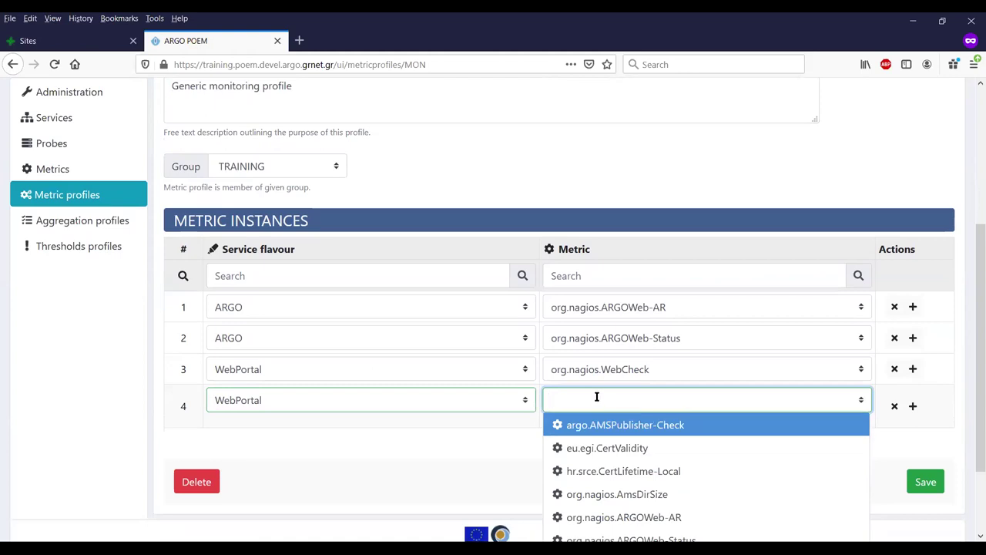
{"action": "type", "text": "cer"}
{"action": "left_click", "coordinate": [618, 424]}
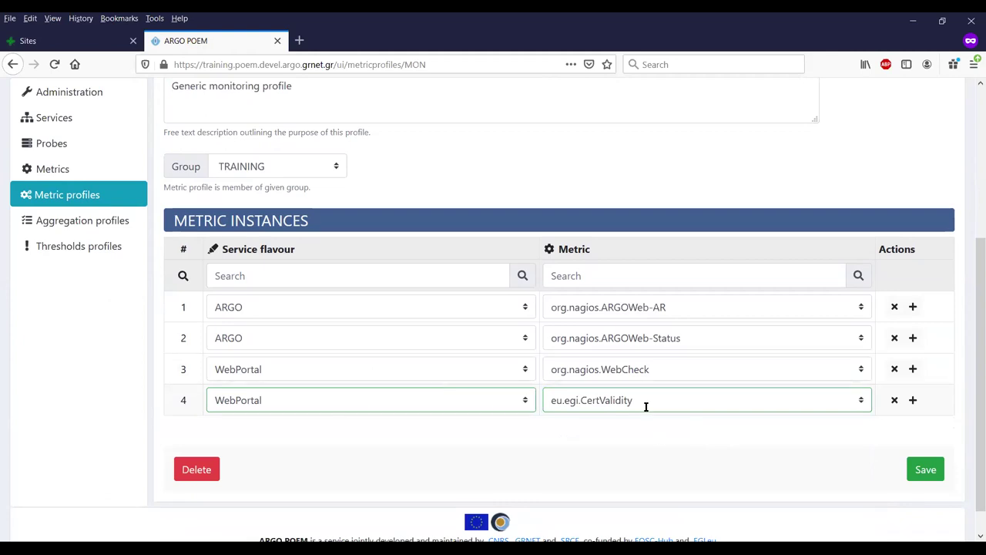
{"action": "left_click", "coordinate": [928, 472]}
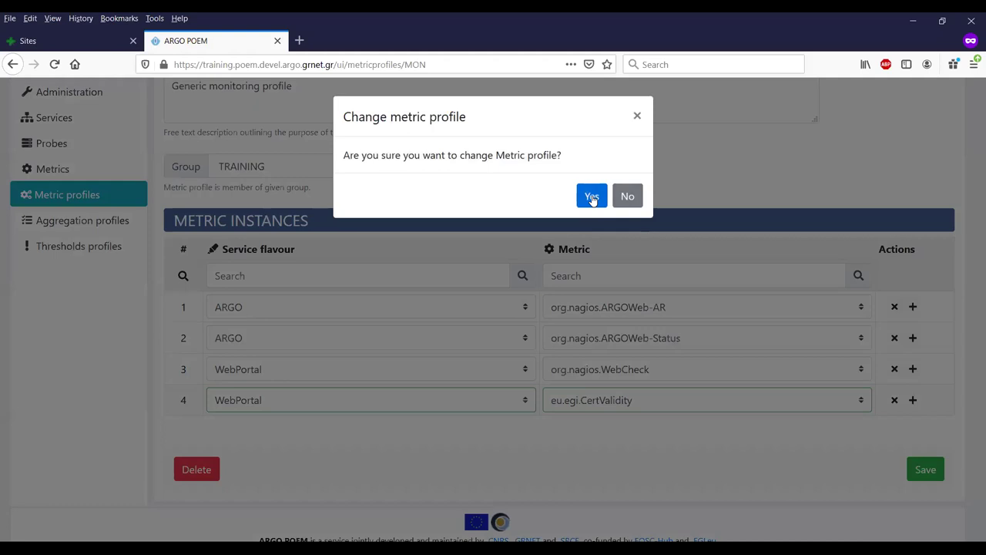
{"action": "left_click", "coordinate": [591, 198]}
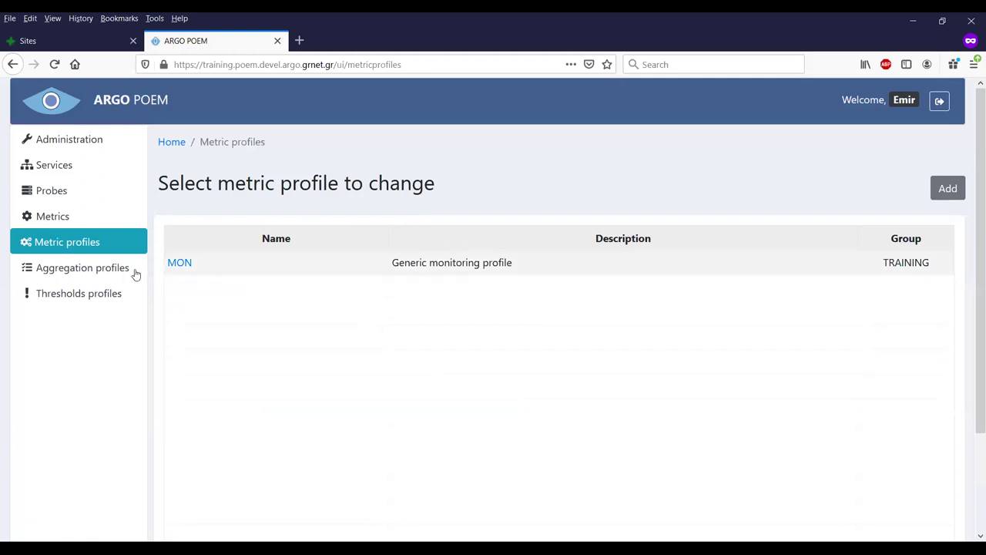
- Open the MON_AGGREGATION aggregation profile and examine its operations, endpoint group, metric profile and service flavour groups
{"action": "left_click", "coordinate": [77, 271]}
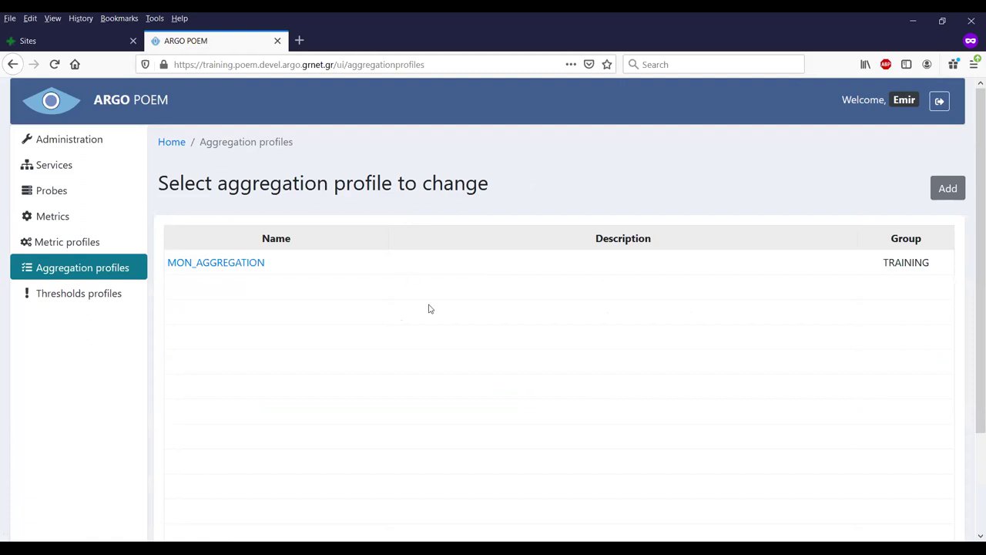
{"action": "left_click", "coordinate": [206, 266]}
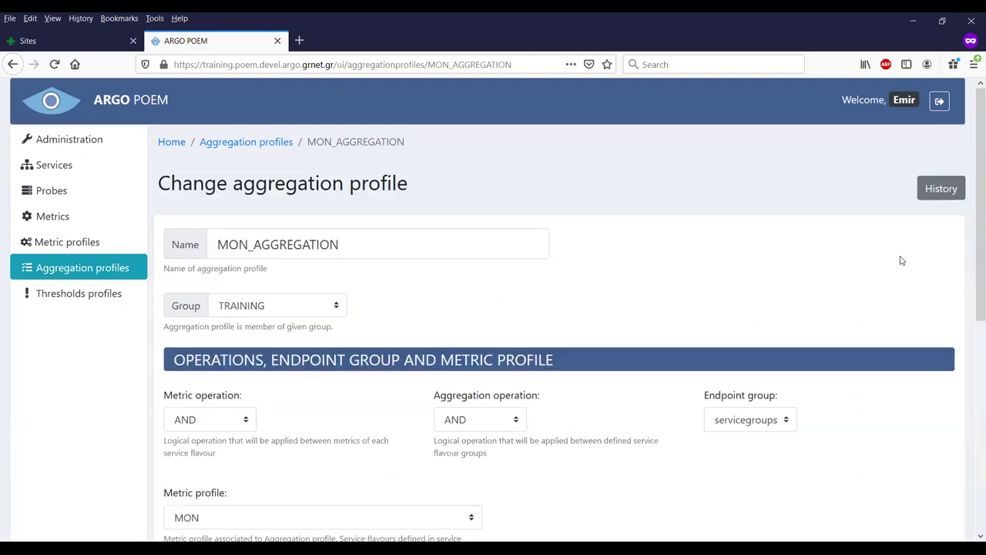
{"action": "left_click_drag", "start_coordinate": [969, 247], "coordinate": [971, 330]}
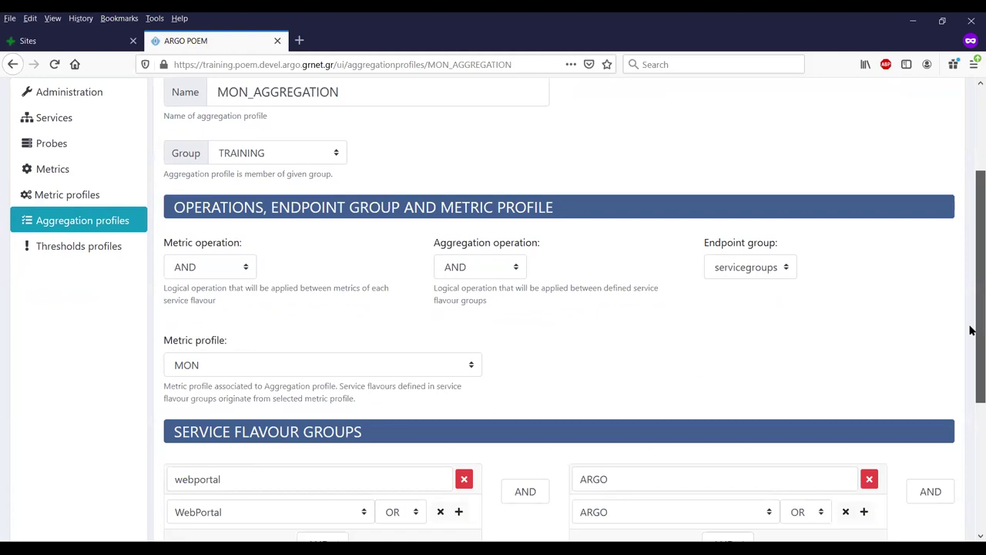
{"action": "left_click_drag", "start_coordinate": [969, 331], "coordinate": [970, 356]}
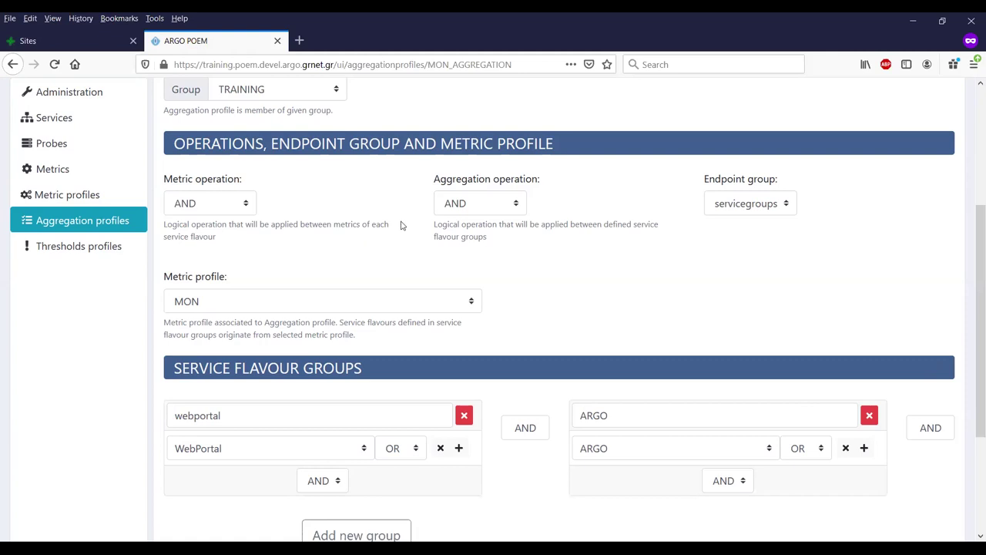
{"action": "scroll", "coordinate": [665, 282], "scroll_direction": "down", "scroll_amount": 1}
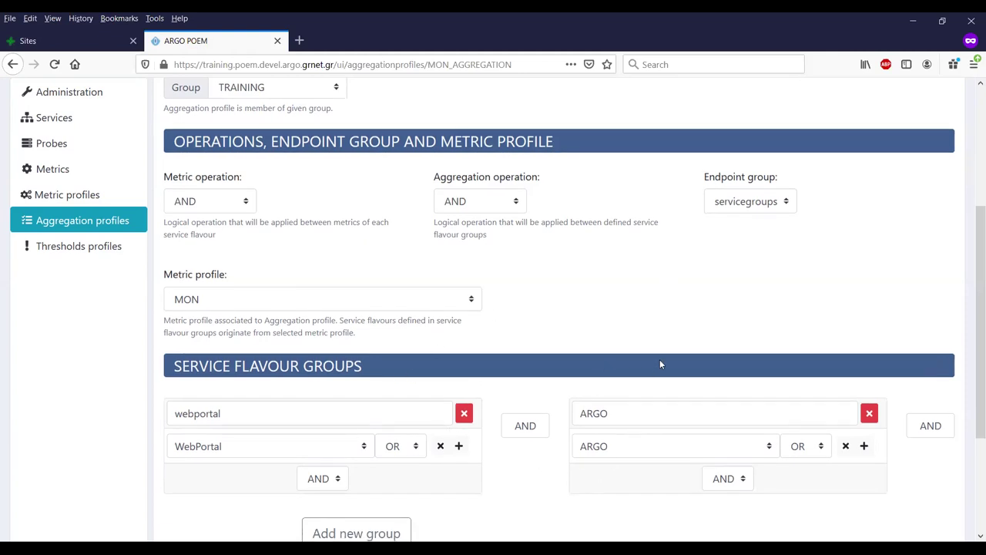
{"action": "scroll", "coordinate": [578, 318], "scroll_direction": "down", "scroll_amount": 2}
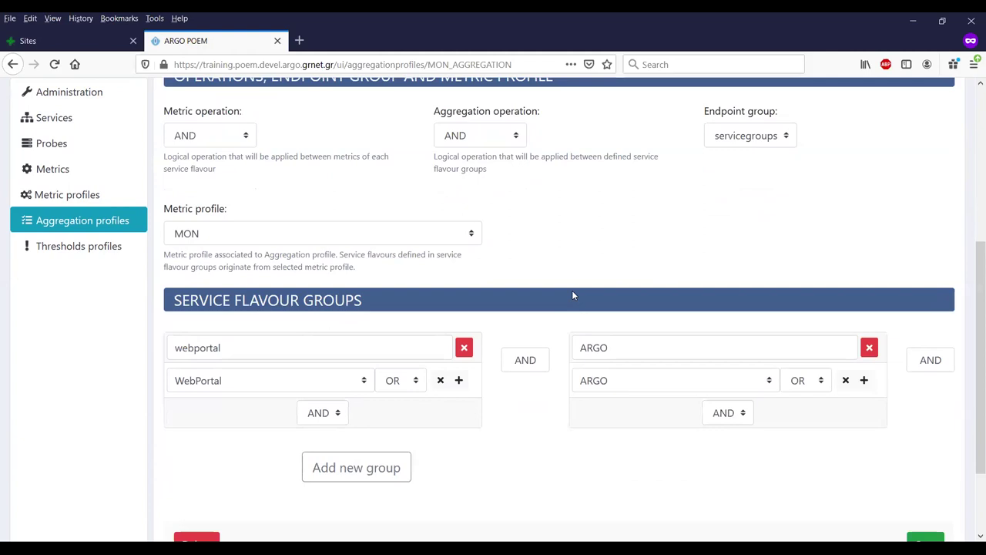
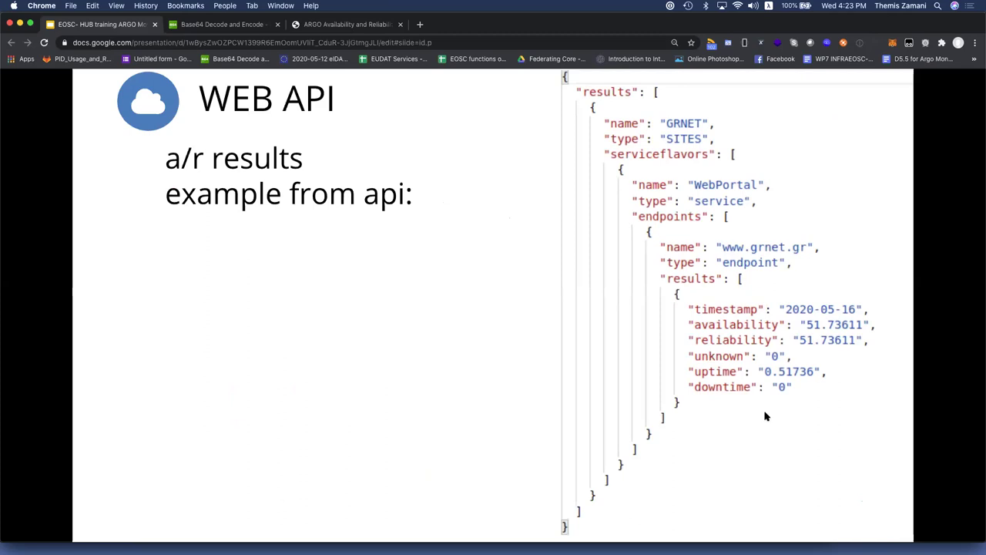
{"action": "key", "text": "Right"}
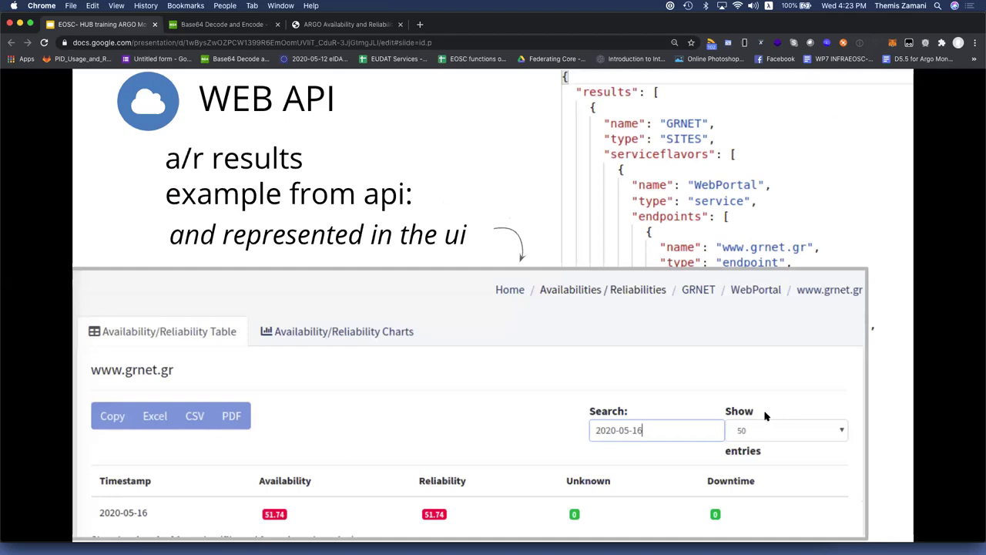
{"action": "key", "text": "Right"}
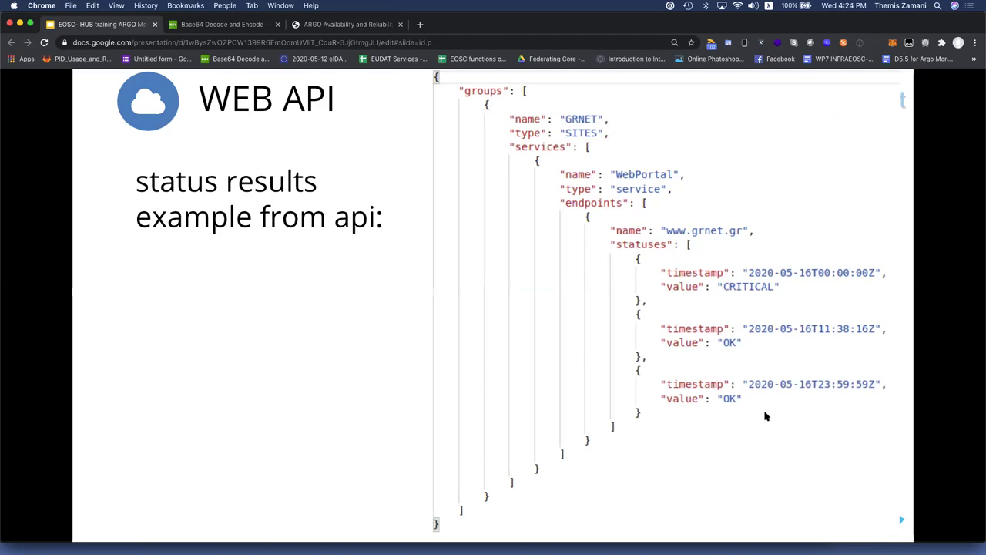
{"action": "key", "text": "Right"}
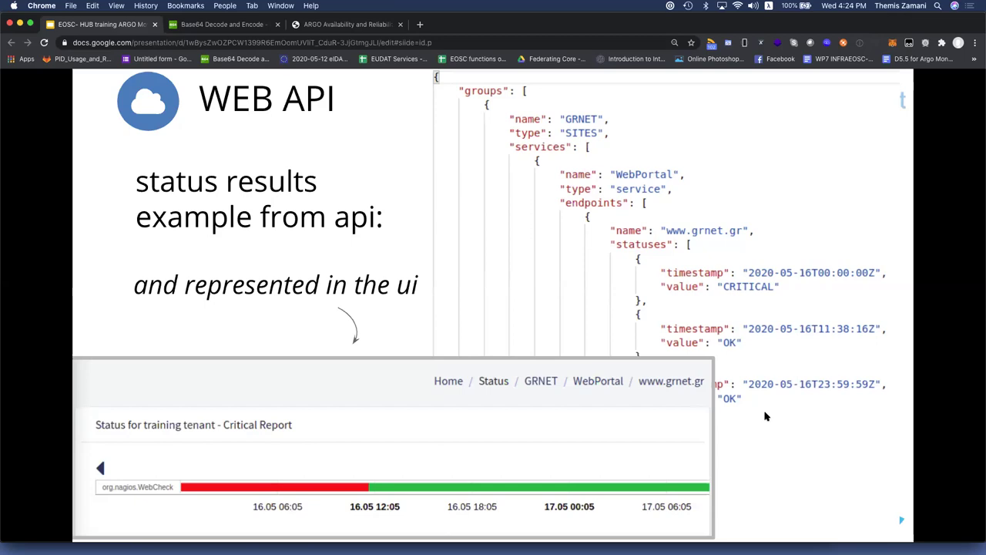
{"action": "key", "text": "Right"}
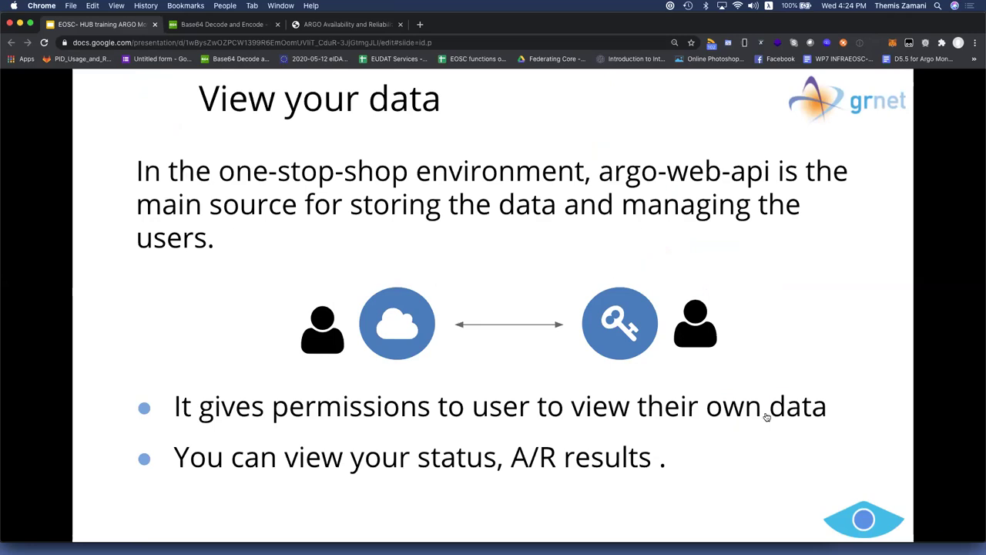
- Switch to Postman, send the GRNET WebPortal endpoint request from the a/r results folder and examine its JSON response
{"action": "key", "text": "super+Tab"}
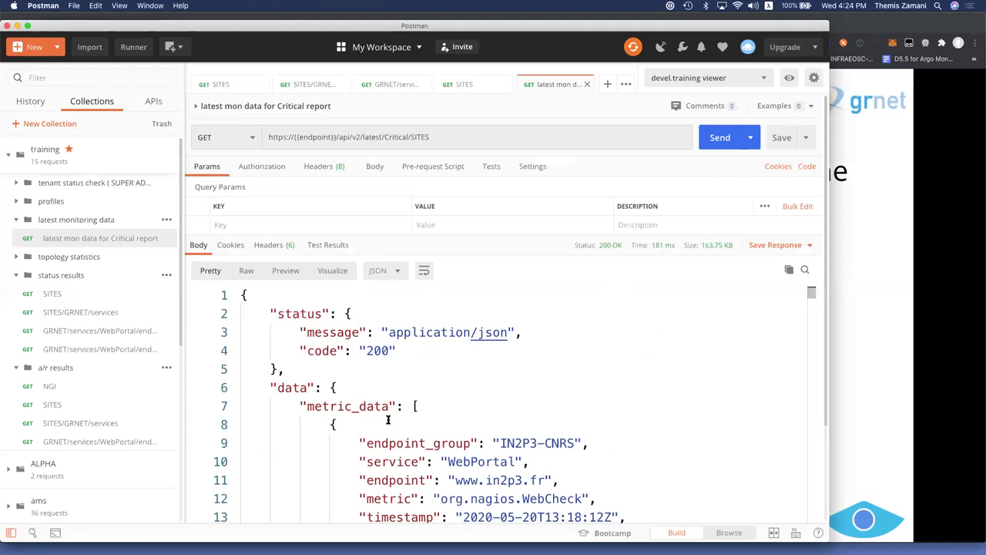
{"action": "left_click", "coordinate": [99, 443]}
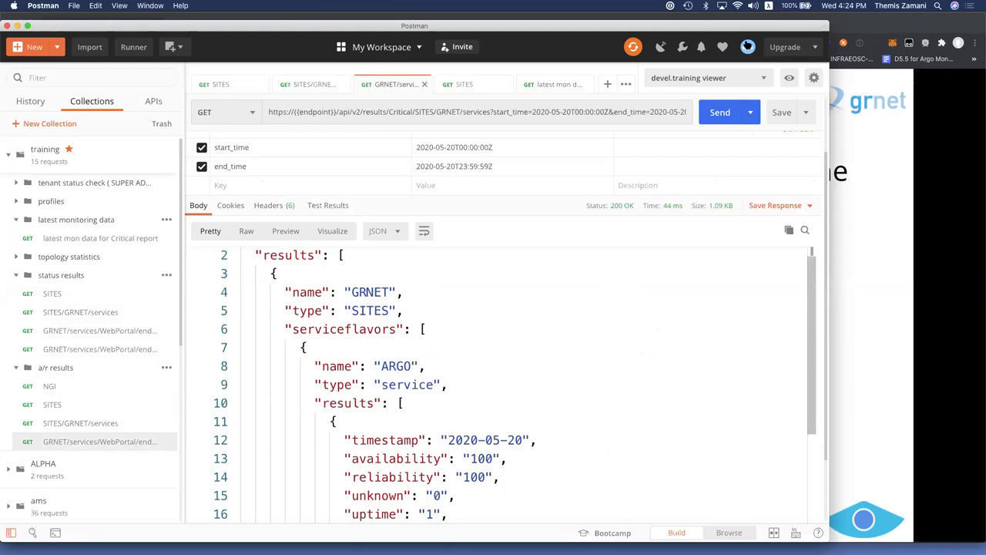
{"action": "left_click", "coordinate": [731, 80]}
{"action": "left_click", "coordinate": [678, 273]}
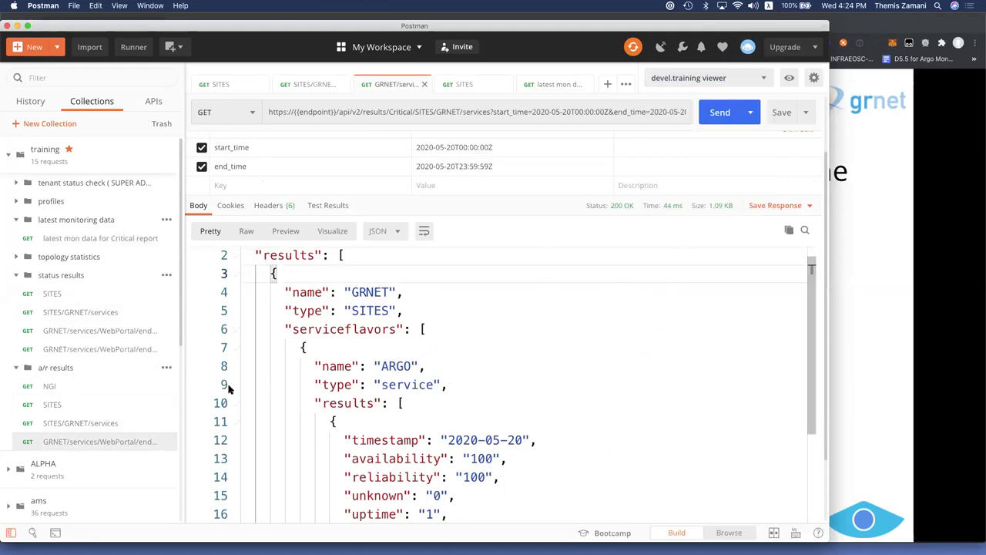
{"action": "left_click", "coordinate": [718, 117]}
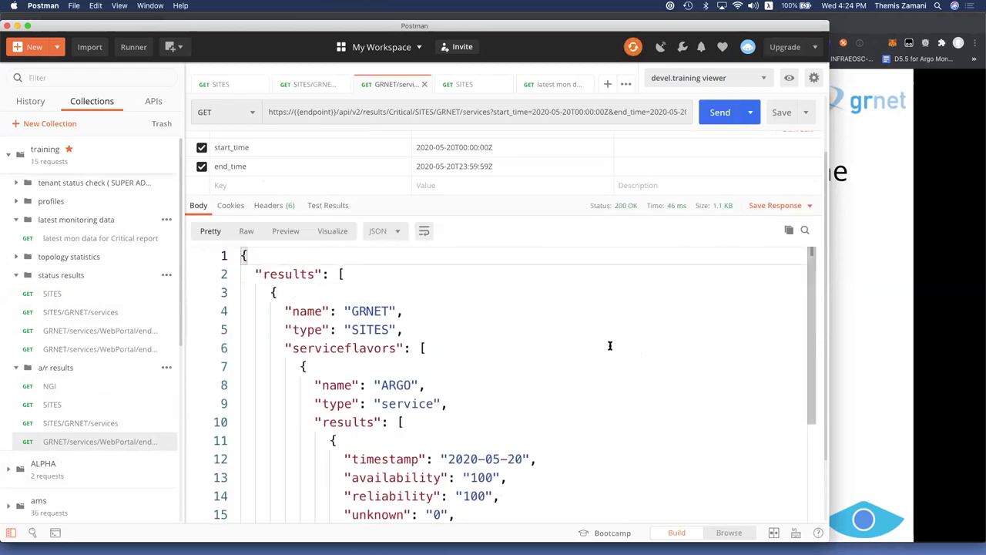
{"action": "scroll", "coordinate": [609, 345], "scroll_direction": "down", "scroll_amount": 3}
{"action": "scroll", "coordinate": [574, 353], "scroll_direction": "up", "scroll_amount": 3}
{"action": "scroll", "coordinate": [537, 387], "scroll_direction": "down", "scroll_amount": 5}
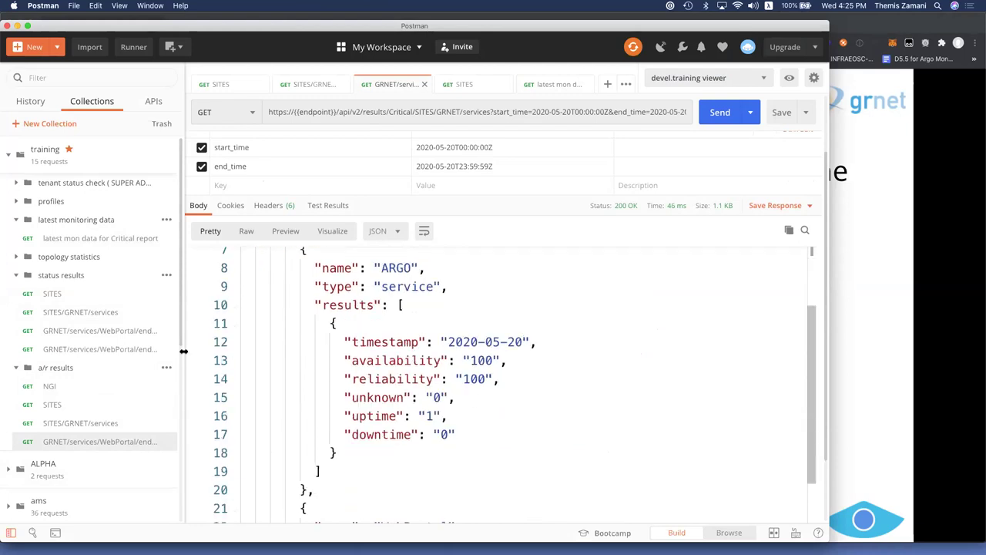
- Open the SITES/GRNET/services request under a/r results and examine the availability and reliability of the ARGO and WebPortal services
{"action": "left_click", "coordinate": [83, 423]}
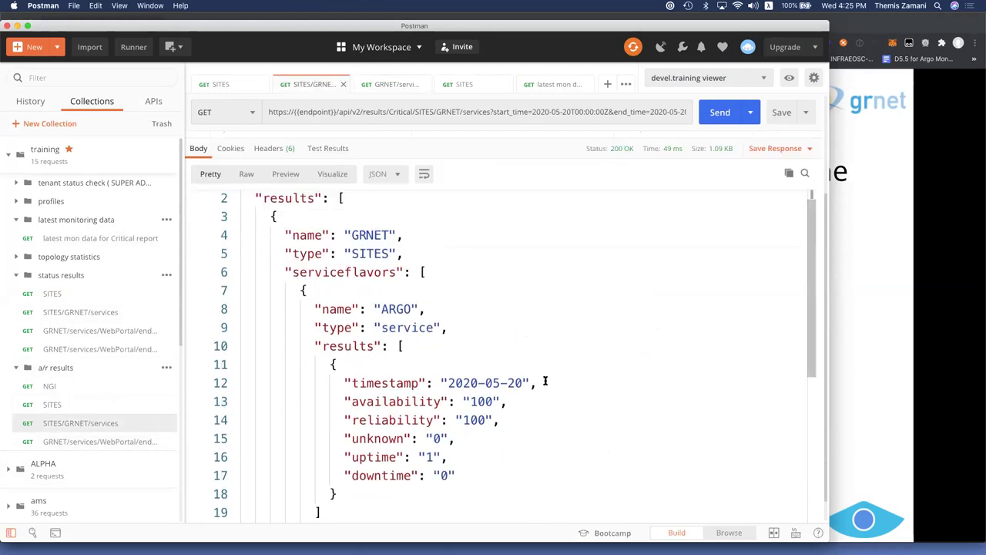
{"action": "scroll", "coordinate": [534, 378], "scroll_direction": "down", "scroll_amount": 2}
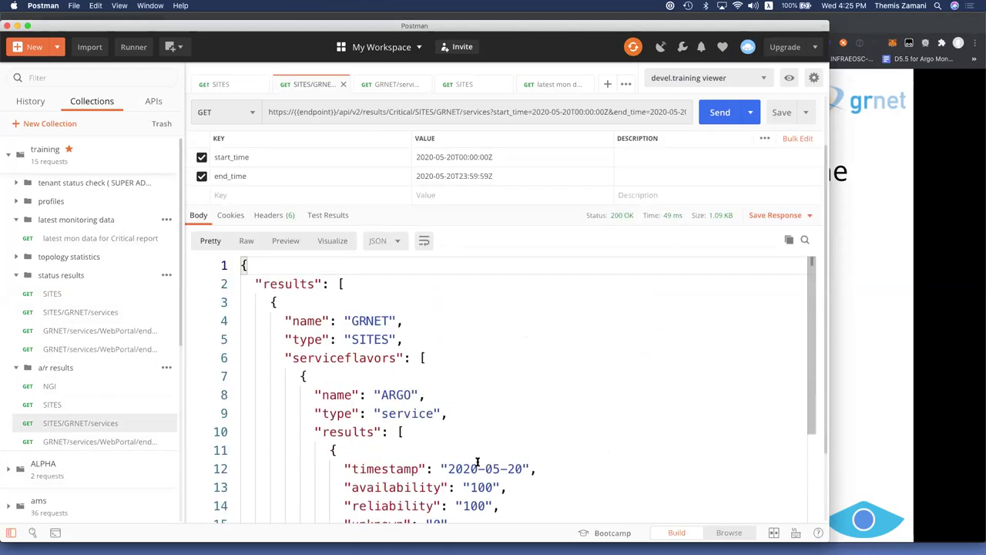
{"action": "scroll", "coordinate": [478, 461], "scroll_direction": "down", "scroll_amount": 5}
{"action": "scroll", "coordinate": [479, 451], "scroll_direction": "up", "scroll_amount": 1}
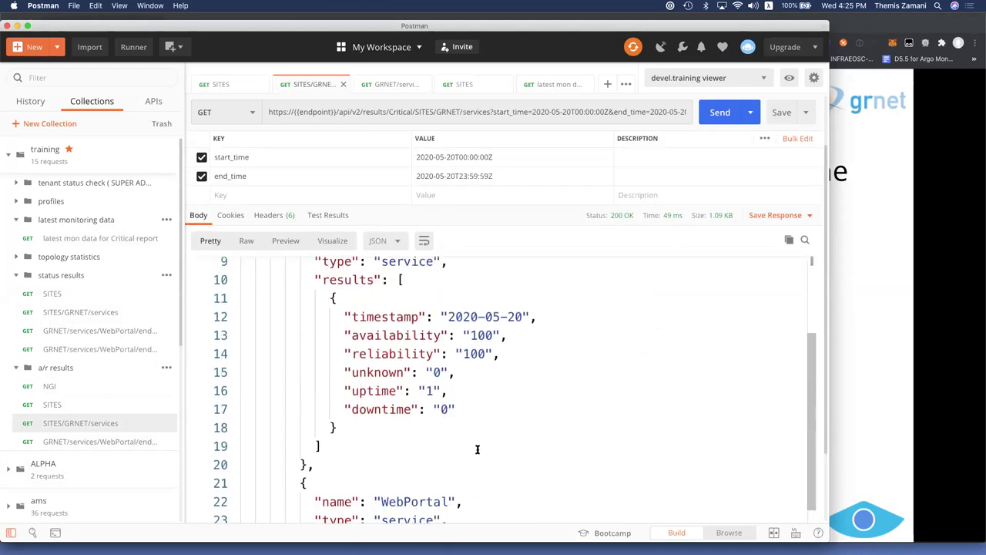
{"action": "scroll", "coordinate": [451, 420], "scroll_direction": "down", "scroll_amount": 5}
{"action": "scroll", "coordinate": [443, 373], "scroll_direction": "down", "scroll_amount": 3}
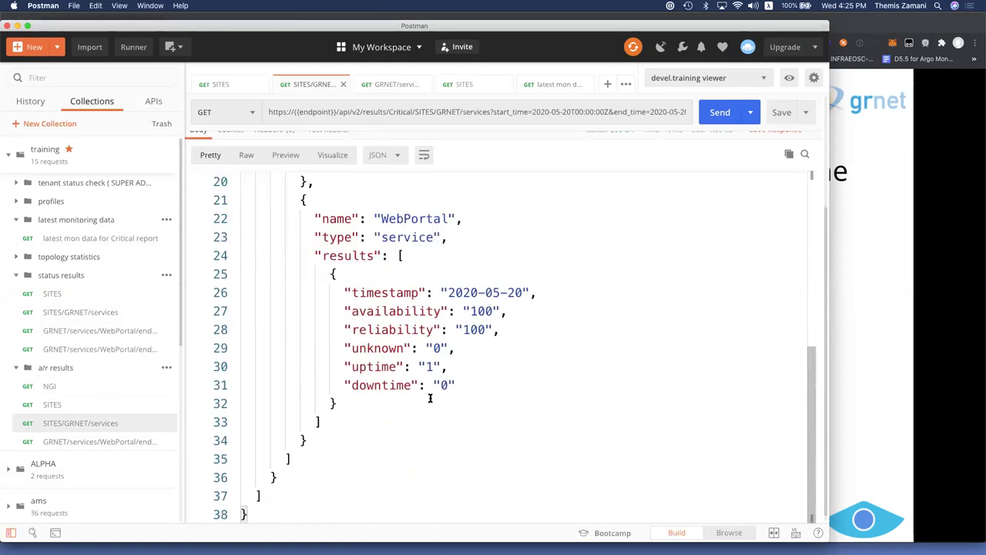
{"action": "scroll", "coordinate": [430, 398], "scroll_direction": "up", "scroll_amount": 3}
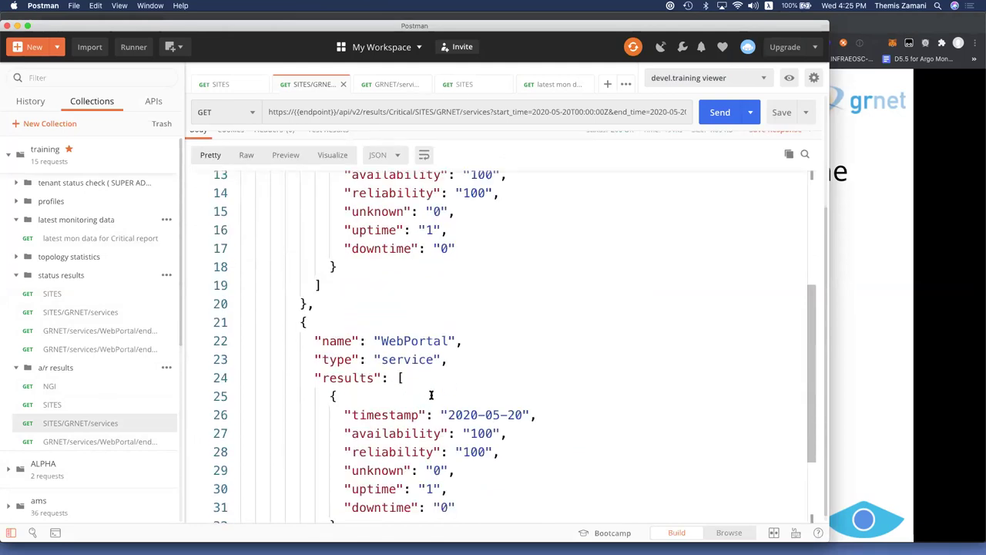
{"action": "scroll", "coordinate": [373, 387], "scroll_direction": "up", "scroll_amount": 1}
{"action": "scroll", "coordinate": [373, 388], "scroll_direction": "up", "scroll_amount": 5}
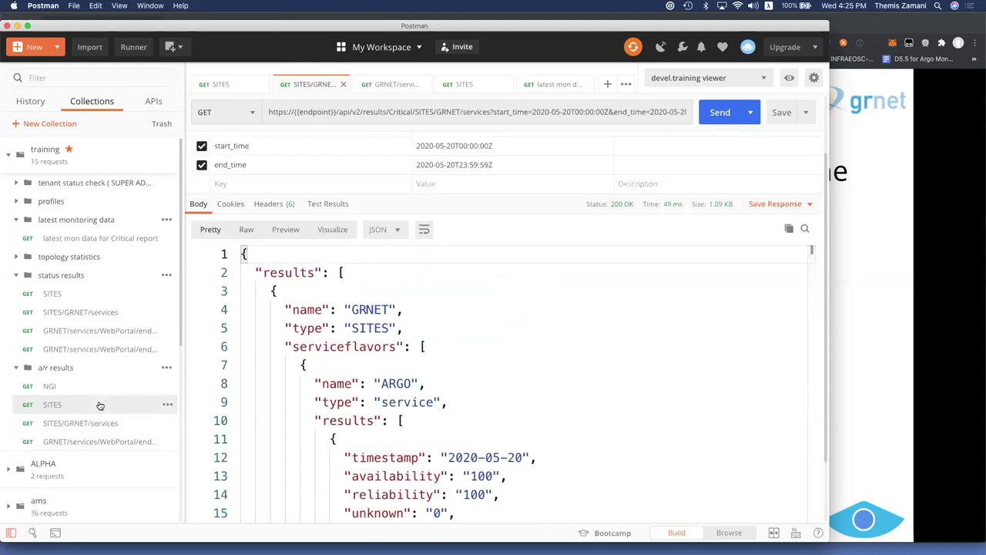
- Open the SITES request under a/r results, examine GRNET's site-level availability and reliability, and switch back to the presentation in Chrome
{"action": "left_click", "coordinate": [100, 405]}
{"action": "scroll", "coordinate": [467, 455], "scroll_direction": "down", "scroll_amount": 8}
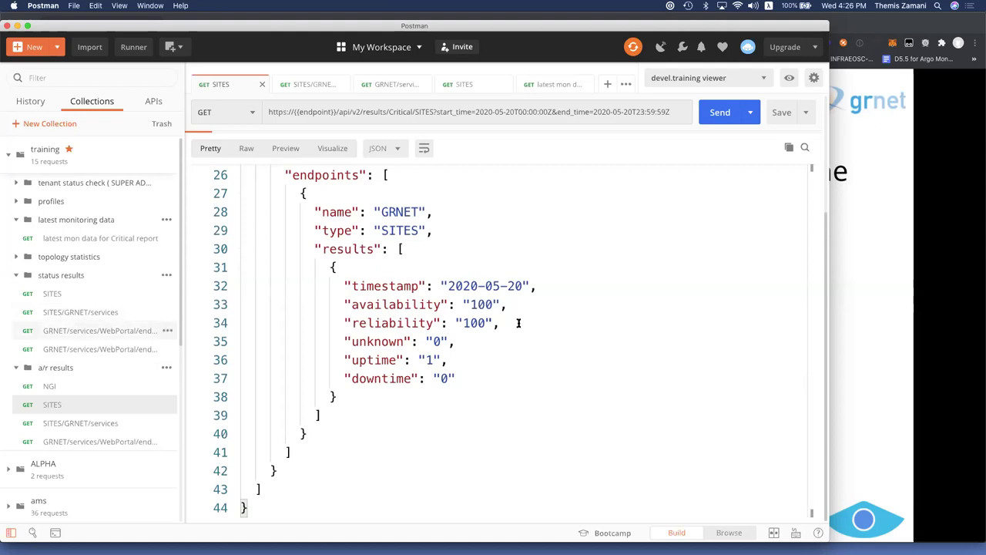
{"action": "left_click", "coordinate": [877, 261]}
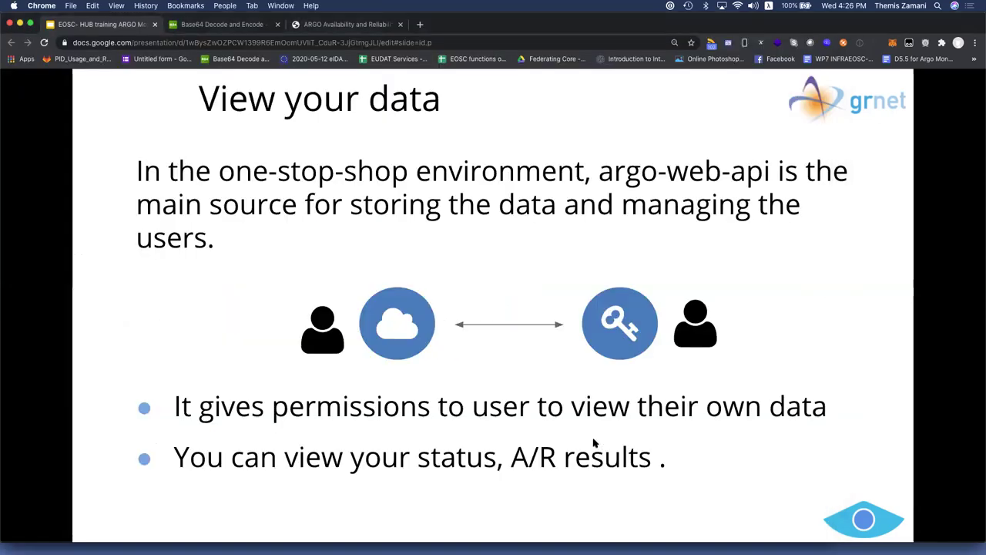
{"action": "key", "text": "Right"}
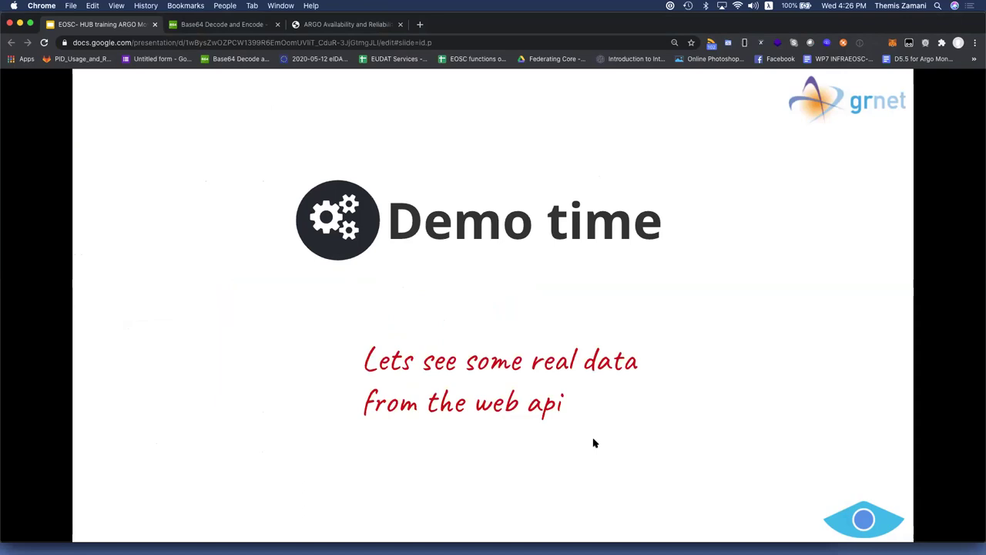
{"action": "key", "text": "Right"}
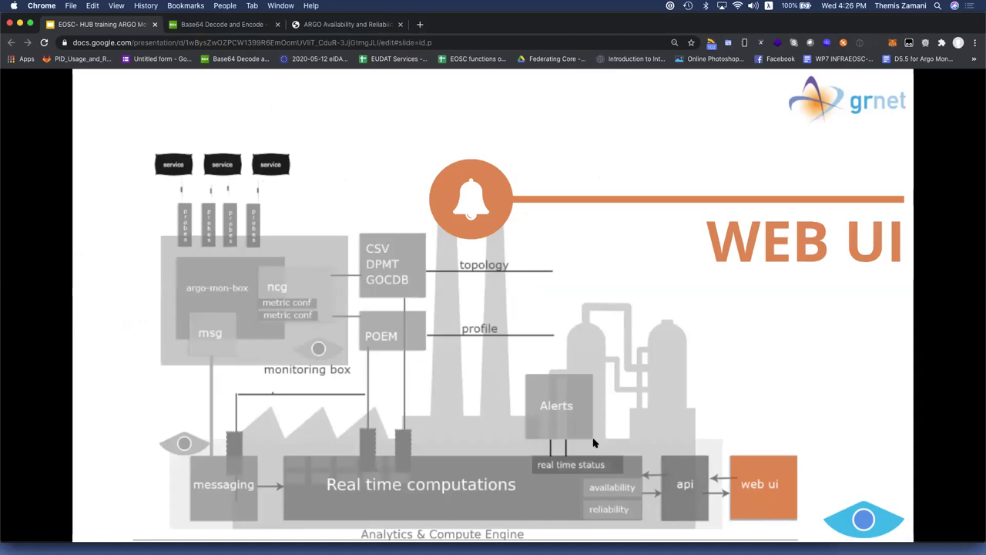
{"action": "key", "text": "Right"}
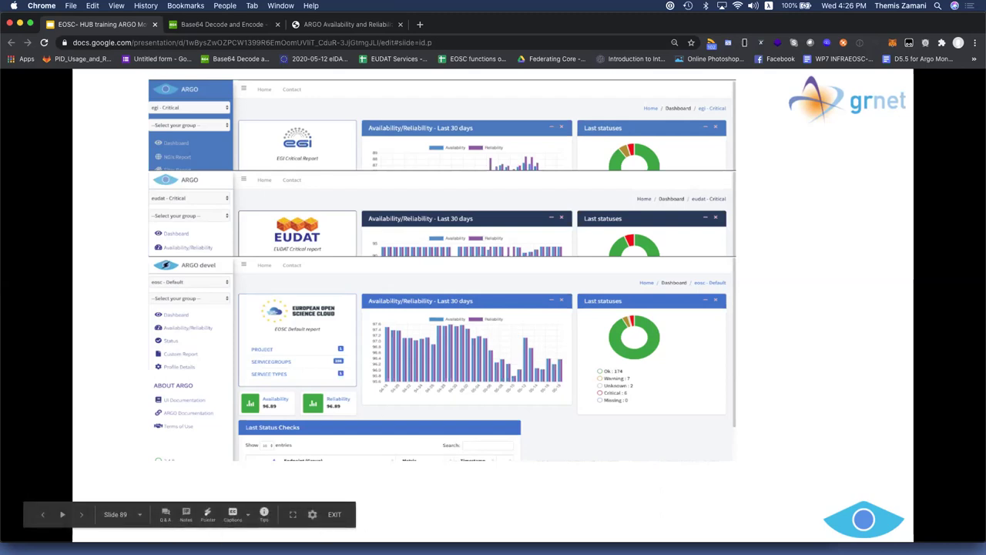
{"action": "mouse_move", "coordinate": [493, 552]}
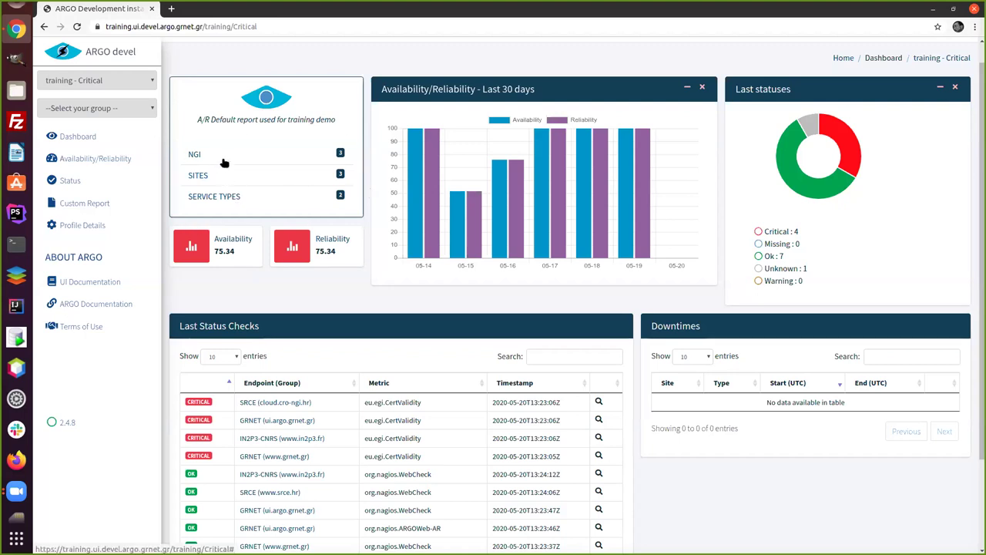
- View the NGI, SITES and service types lists of the training Critical report on the ARGO dashboard
{"action": "left_click", "coordinate": [198, 157]}
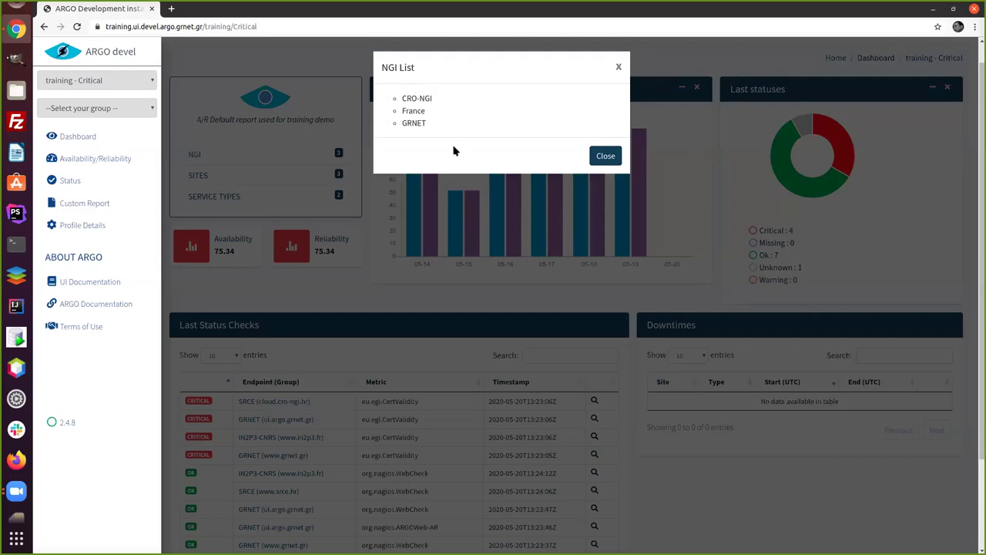
{"action": "left_click", "coordinate": [618, 67]}
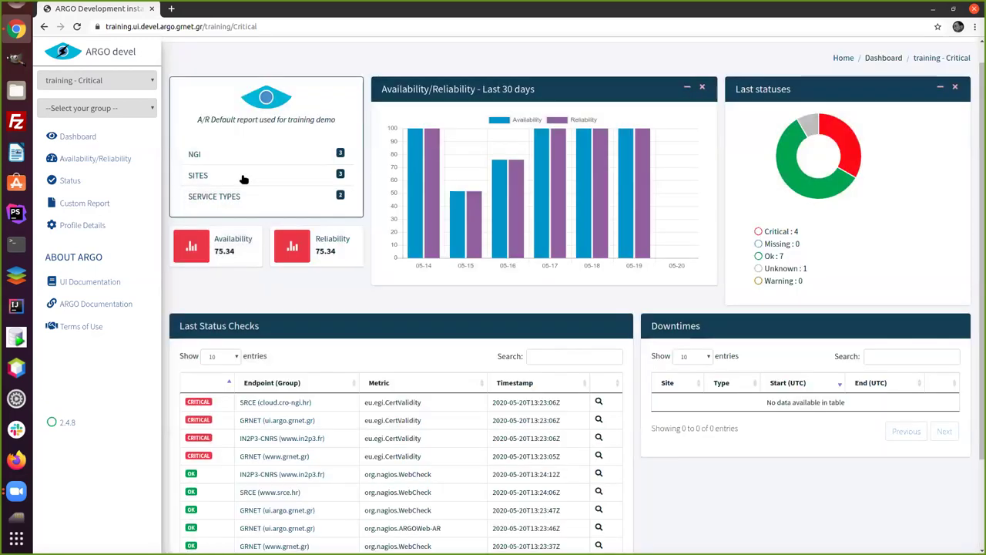
{"action": "left_click", "coordinate": [241, 177]}
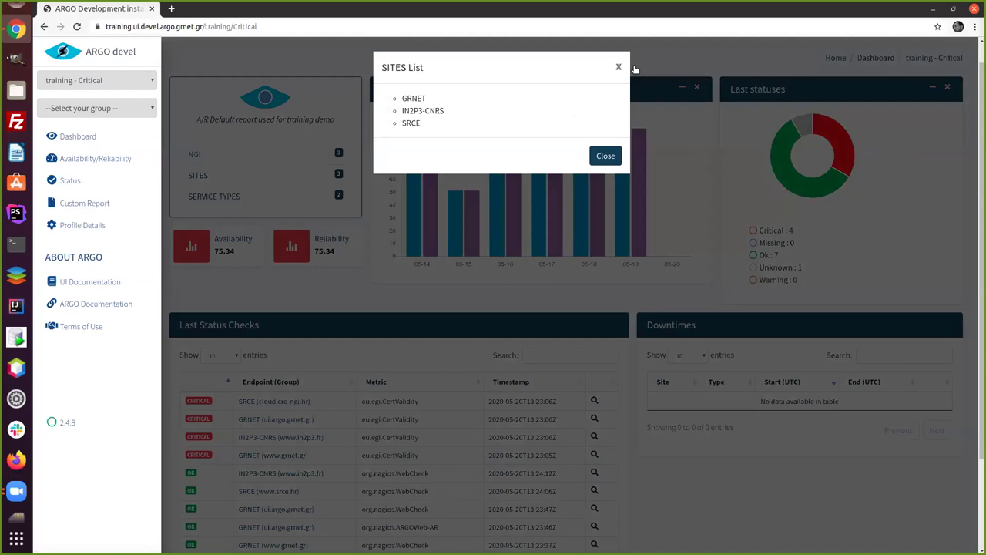
{"action": "left_click", "coordinate": [621, 67]}
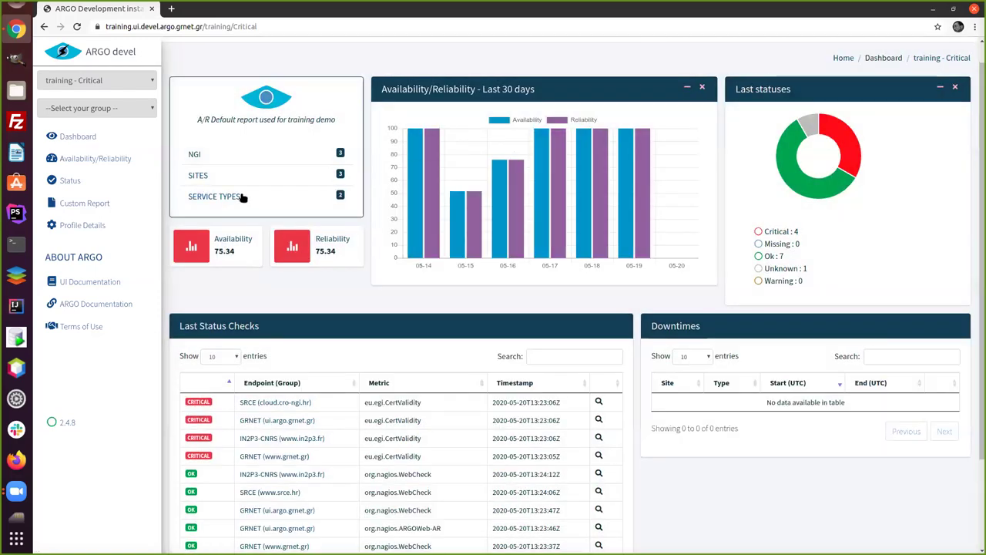
{"action": "left_click", "coordinate": [247, 197]}
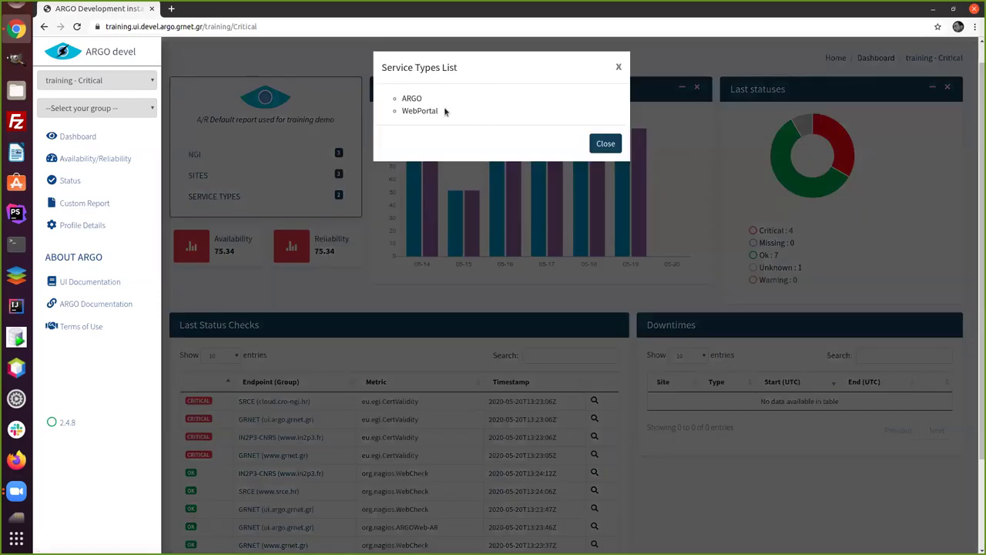
{"action": "left_click", "coordinate": [619, 68]}
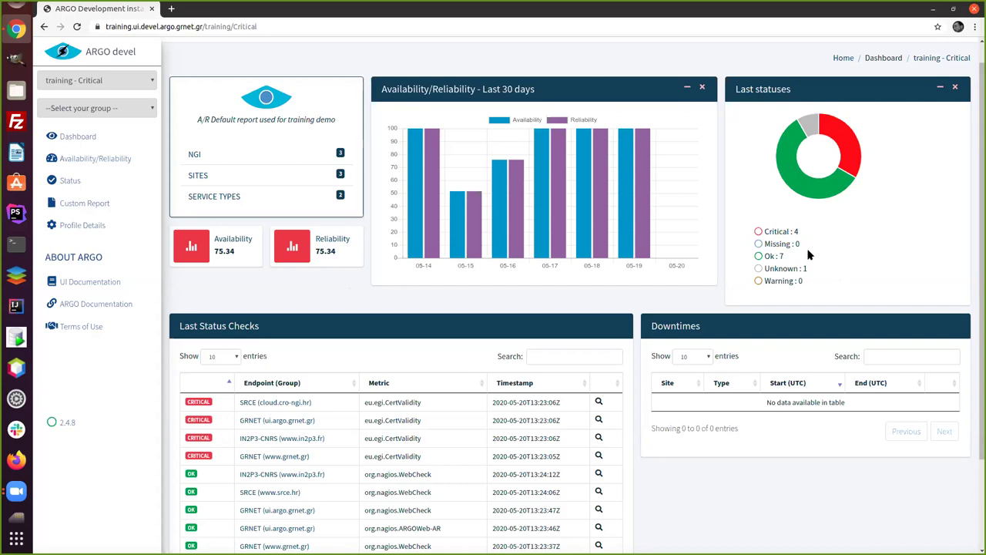
- Read the details of the eu.egi.CertValidity status check for SRCE (cloud.cro-ngi.hr) in the last status checks
{"action": "scroll", "coordinate": [830, 251], "scroll_direction": "down", "scroll_amount": 3}
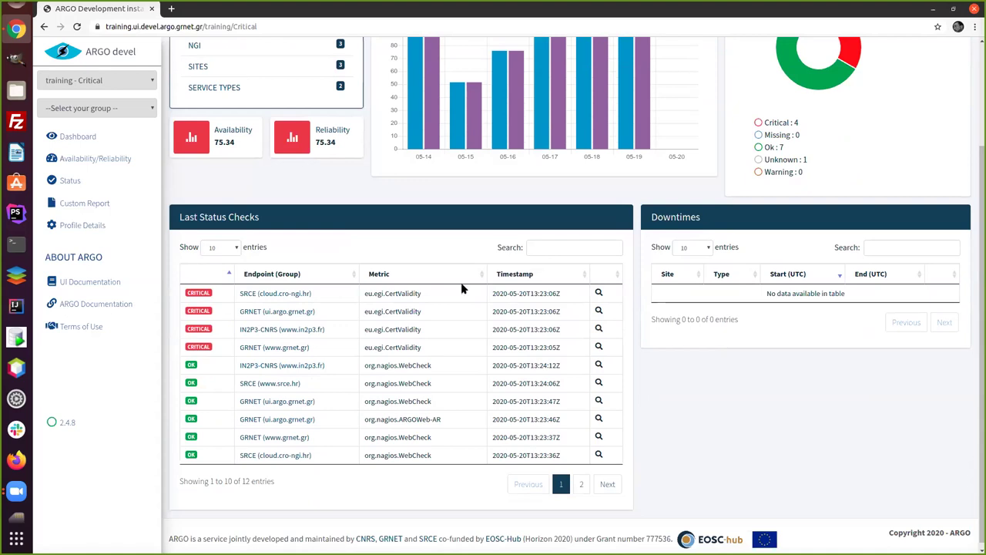
{"action": "left_click", "coordinate": [598, 294]}
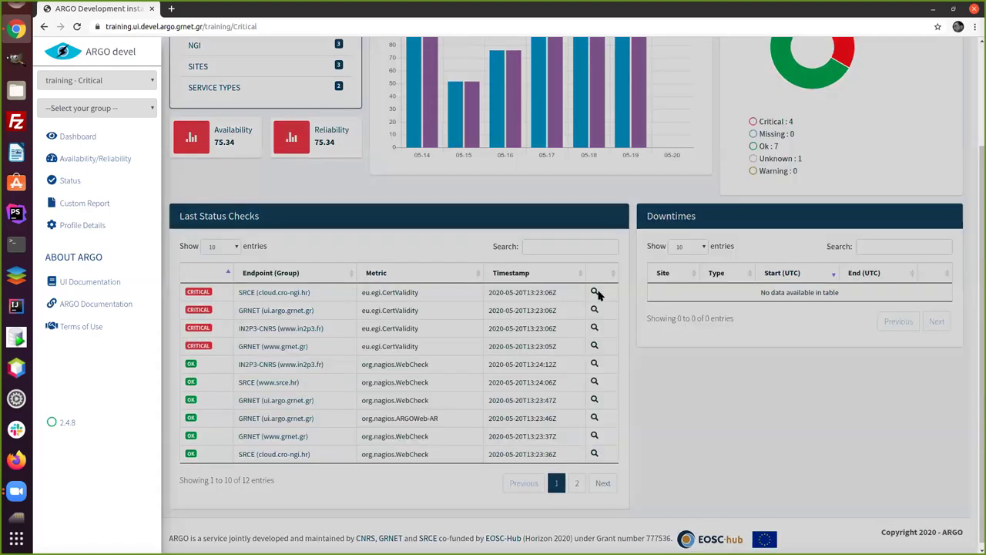
{"action": "left_click_drag", "start_coordinate": [559, 154], "coordinate": [507, 156]}
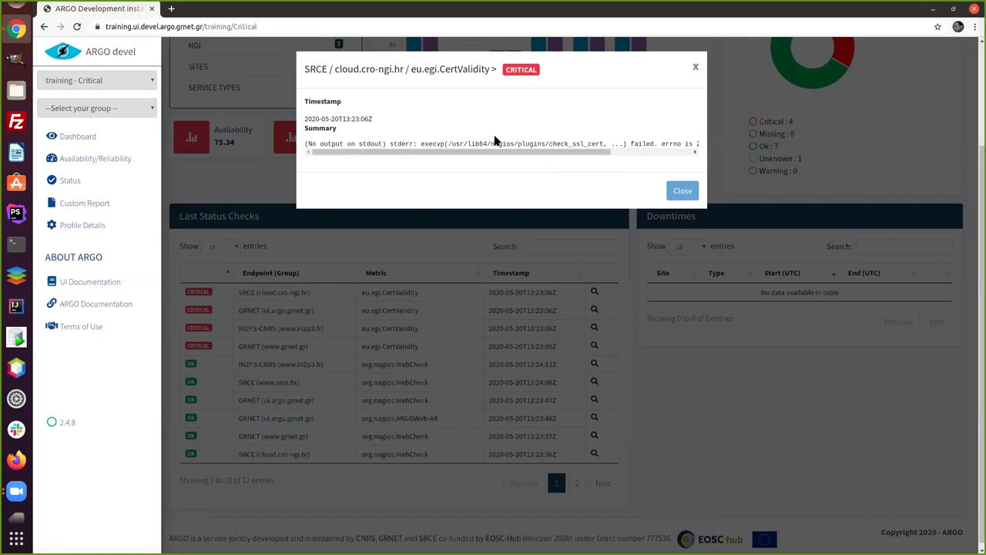
{"action": "left_click", "coordinate": [696, 69]}
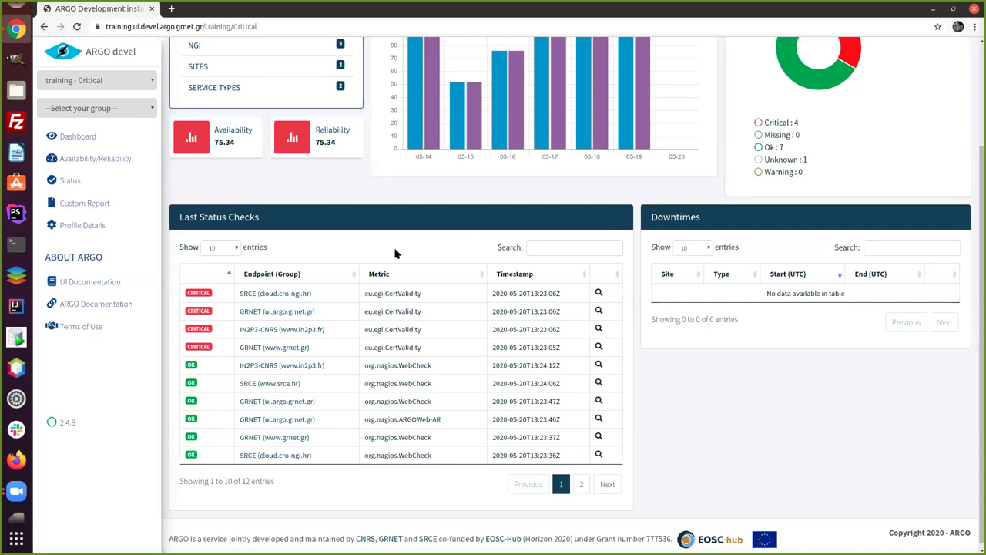
{"action": "scroll", "coordinate": [395, 254], "scroll_direction": "up", "scroll_amount": 1}
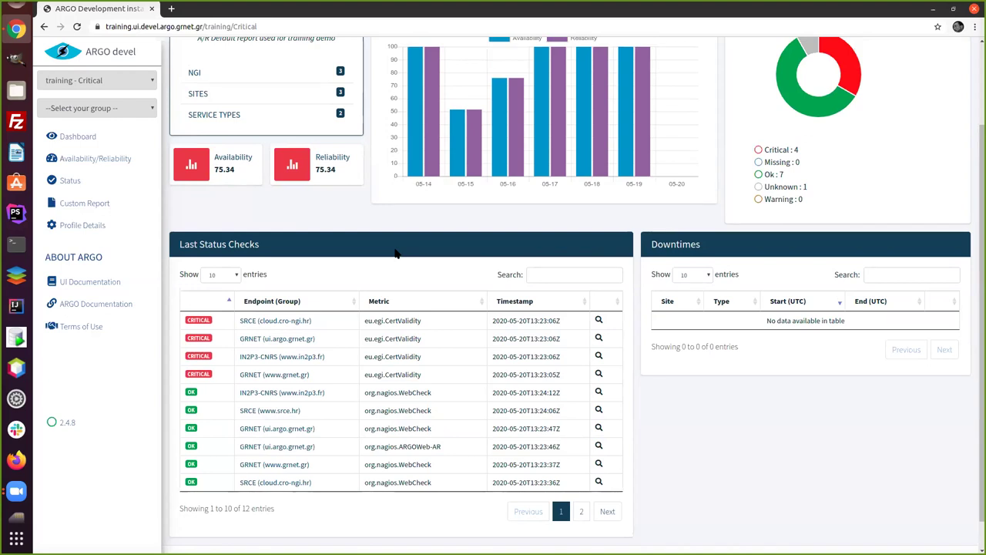
{"action": "scroll", "coordinate": [395, 253], "scroll_direction": "up", "scroll_amount": 2}
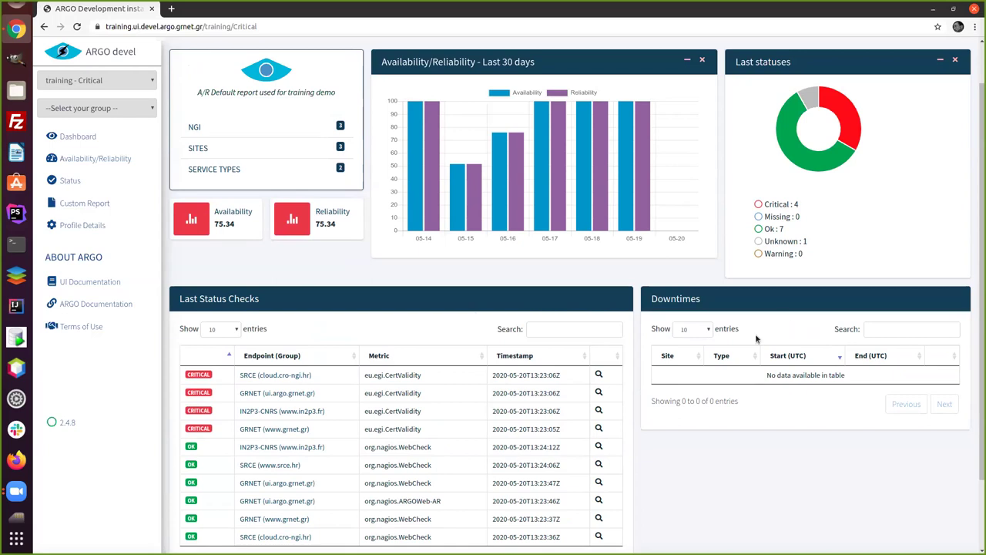
- View the GRNET group's dashboard in the training Critical report, and return to the report's main dashboard
{"action": "scroll", "coordinate": [756, 339], "scroll_direction": "up", "scroll_amount": 2}
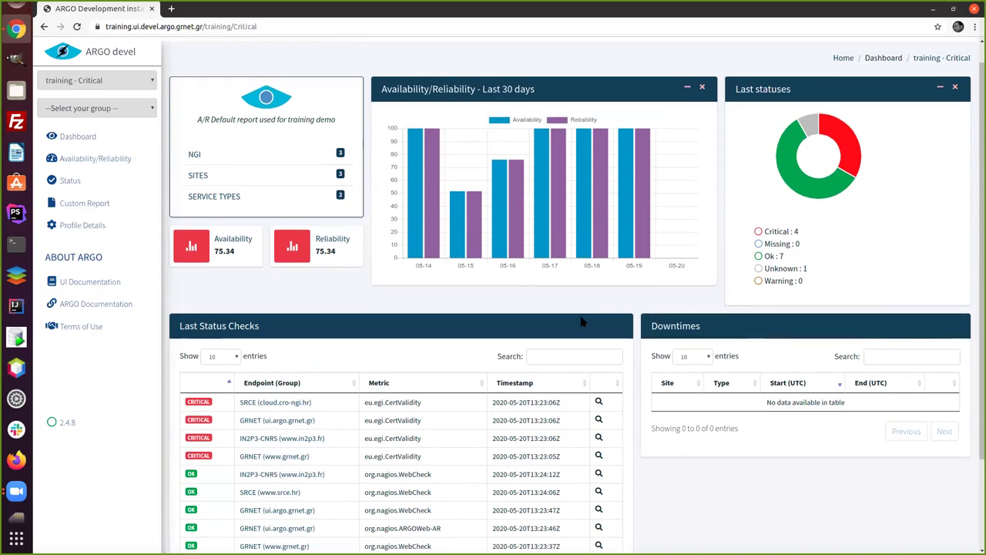
{"action": "scroll", "coordinate": [544, 322], "scroll_direction": "up", "scroll_amount": 1}
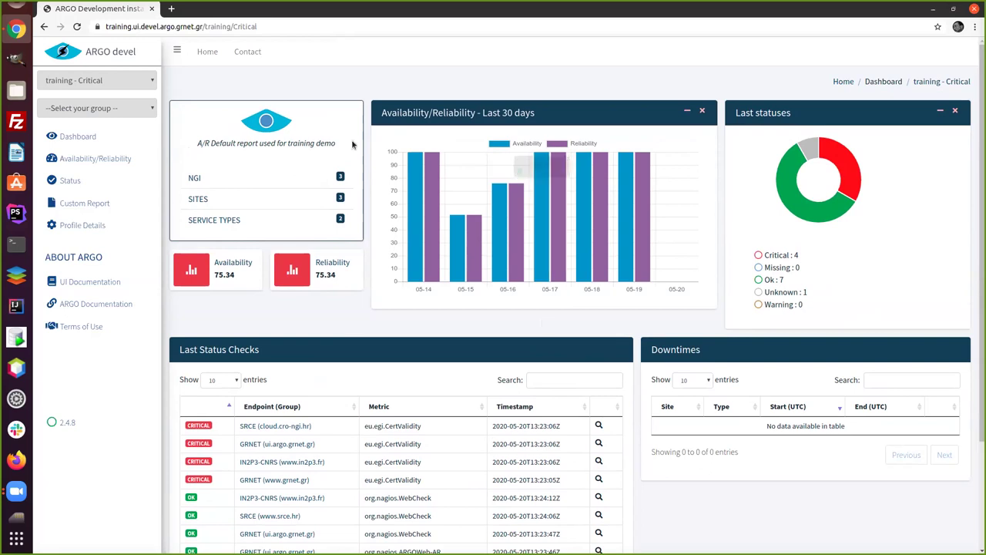
{"action": "left_click", "coordinate": [150, 107]}
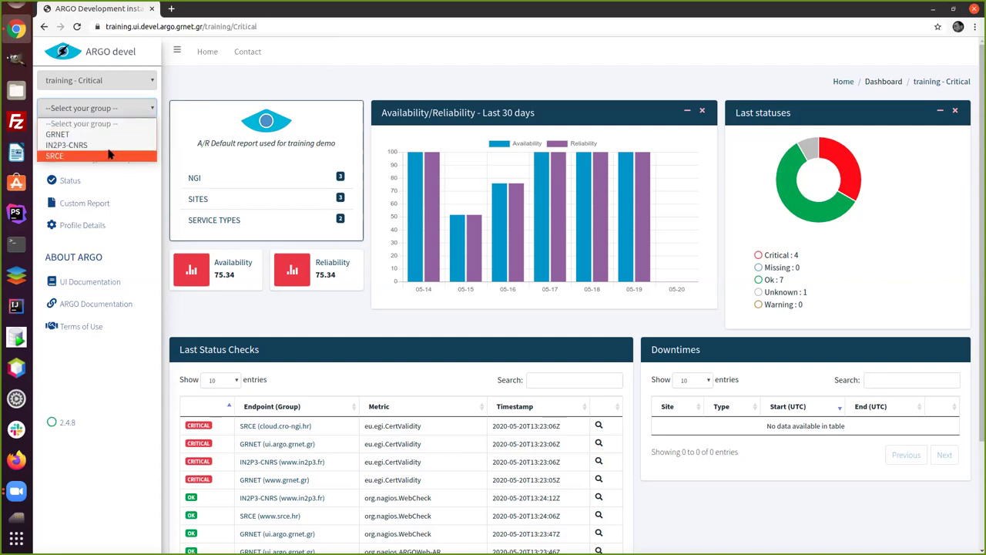
{"action": "left_click", "coordinate": [69, 134]}
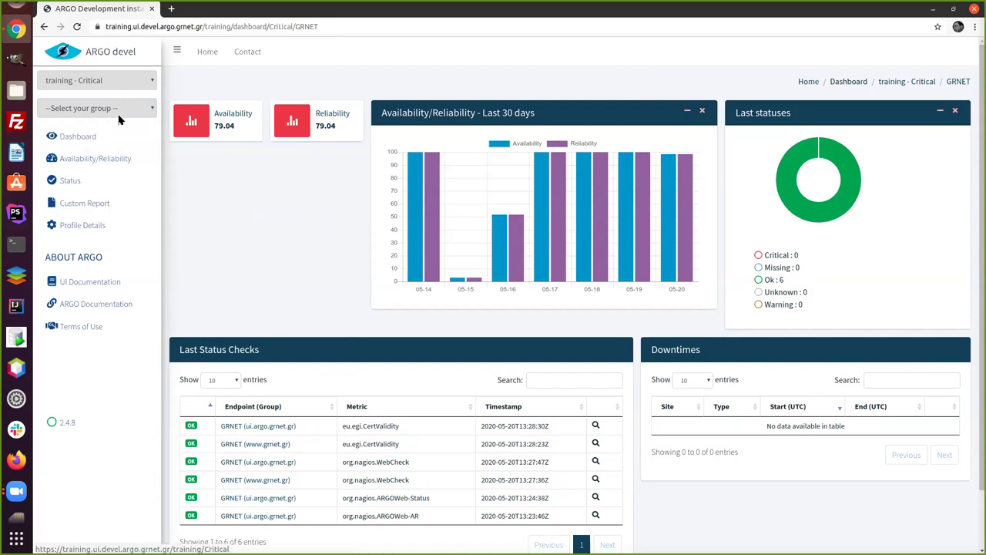
{"action": "left_click", "coordinate": [43, 26]}
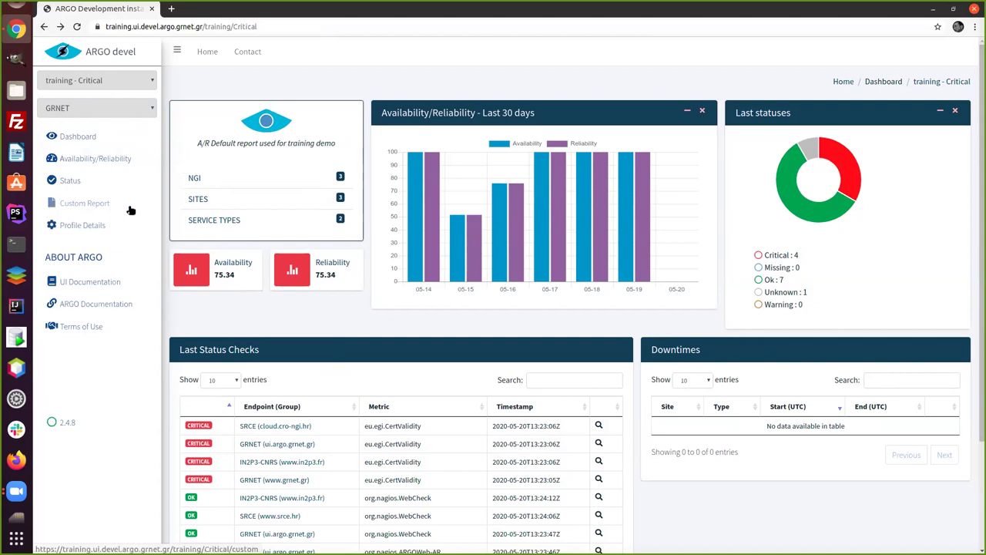
- Examine the NGI-level availability/reliability results of the Critical report as charts and as a monthly table
{"action": "left_click", "coordinate": [98, 158]}
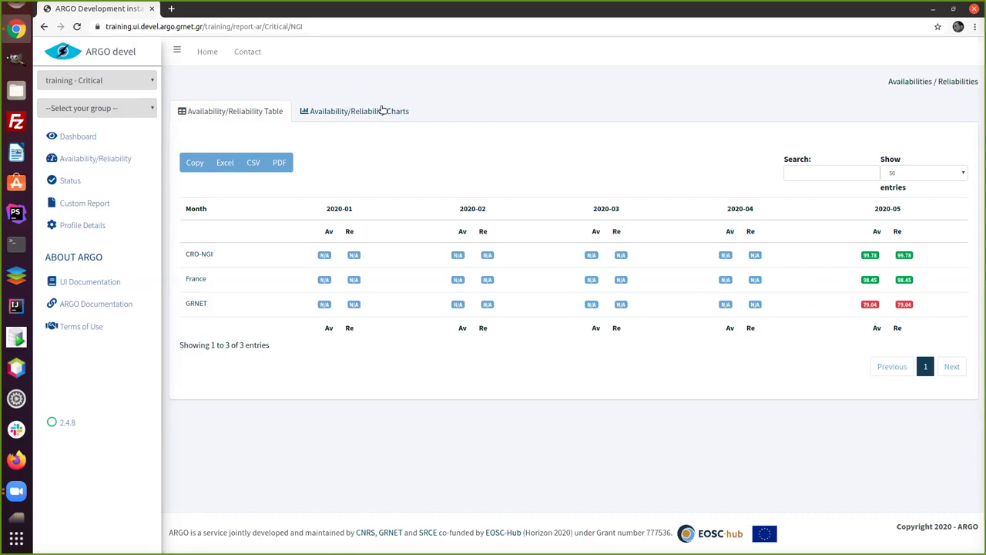
{"action": "left_click", "coordinate": [295, 113]}
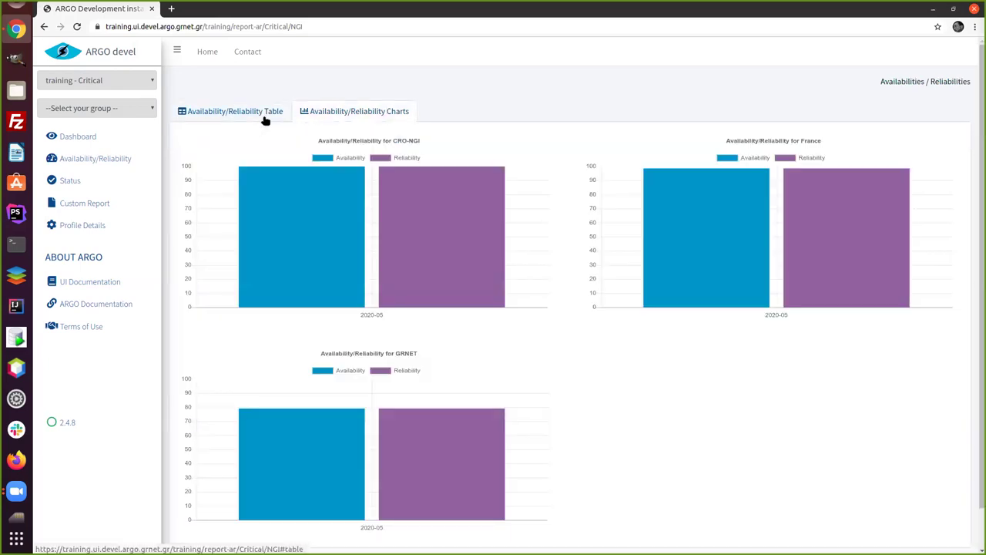
{"action": "left_click", "coordinate": [265, 117]}
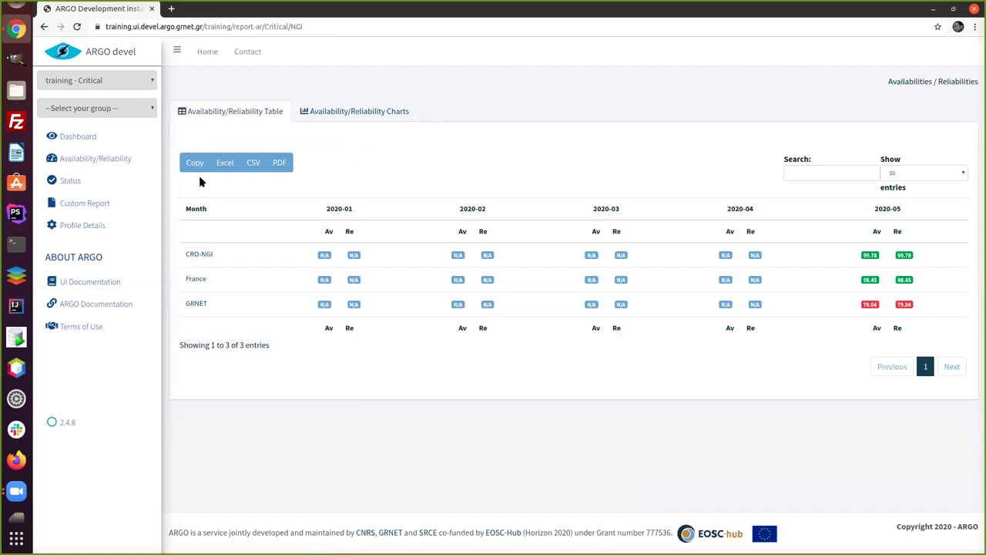
{"action": "left_click", "coordinate": [279, 166]}
- Drill down from the GRNET NGI to its site-level availability/reliability and view both the charts and the table
{"action": "left_click", "coordinate": [197, 303]}
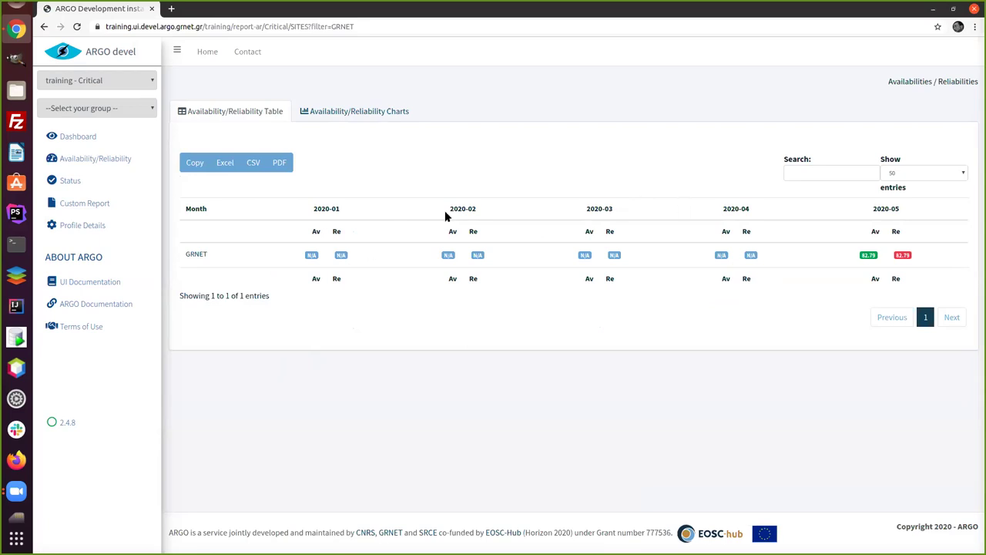
{"action": "left_click", "coordinate": [396, 115]}
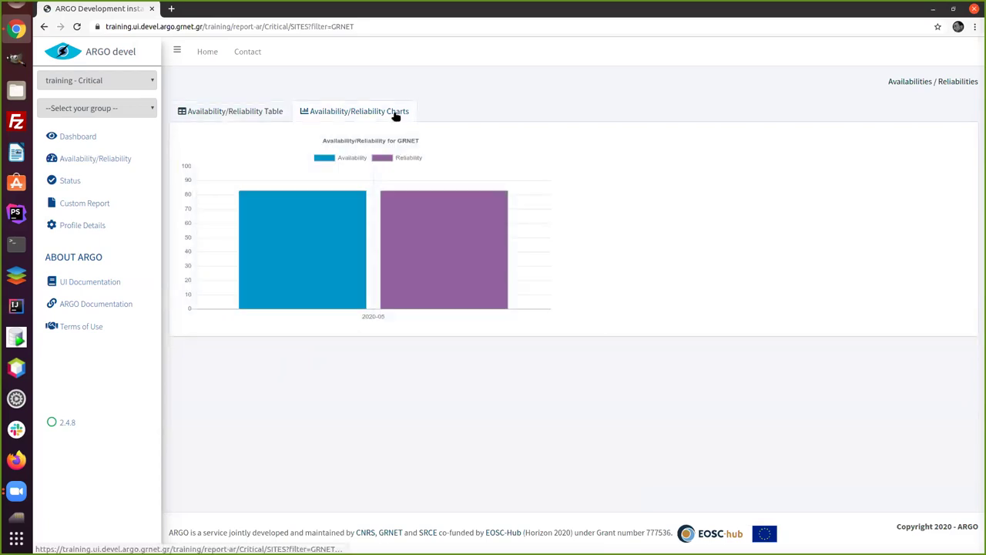
{"action": "left_click", "coordinate": [249, 111]}
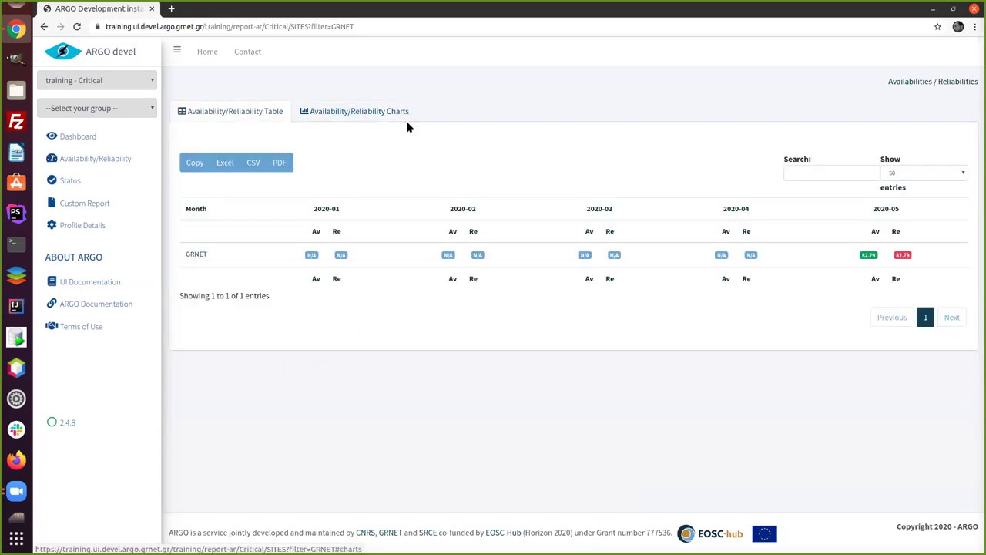
- Drill down through the GRNET site to the ARGO service endpoints, view their status timeline, and return to the endpoint table
{"action": "left_click", "coordinate": [192, 254]}
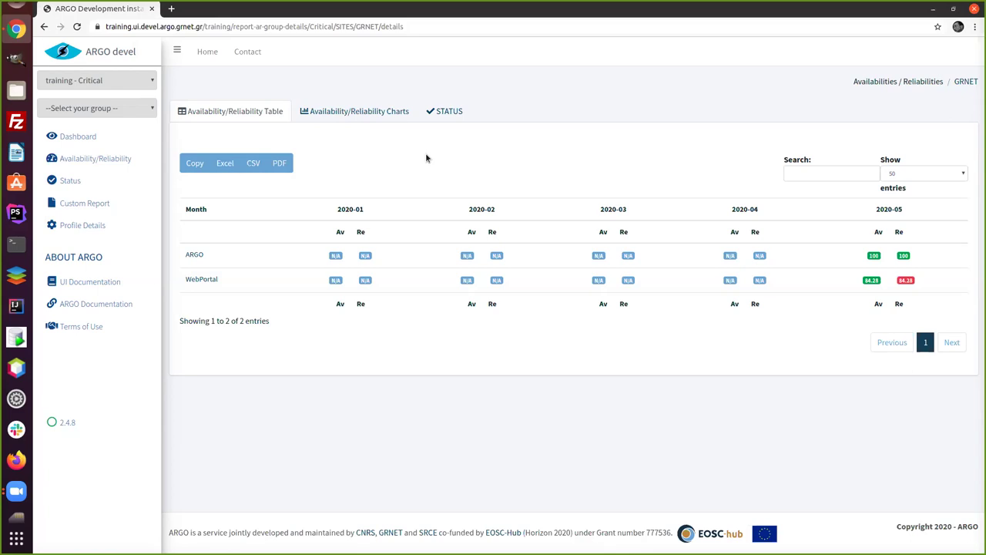
{"action": "left_click", "coordinate": [194, 255]}
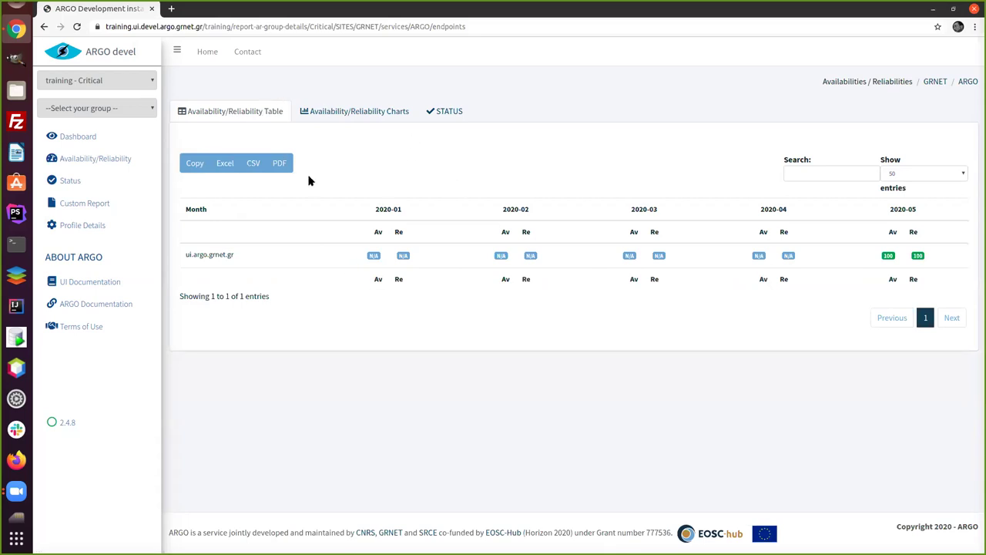
{"action": "left_click", "coordinate": [446, 113]}
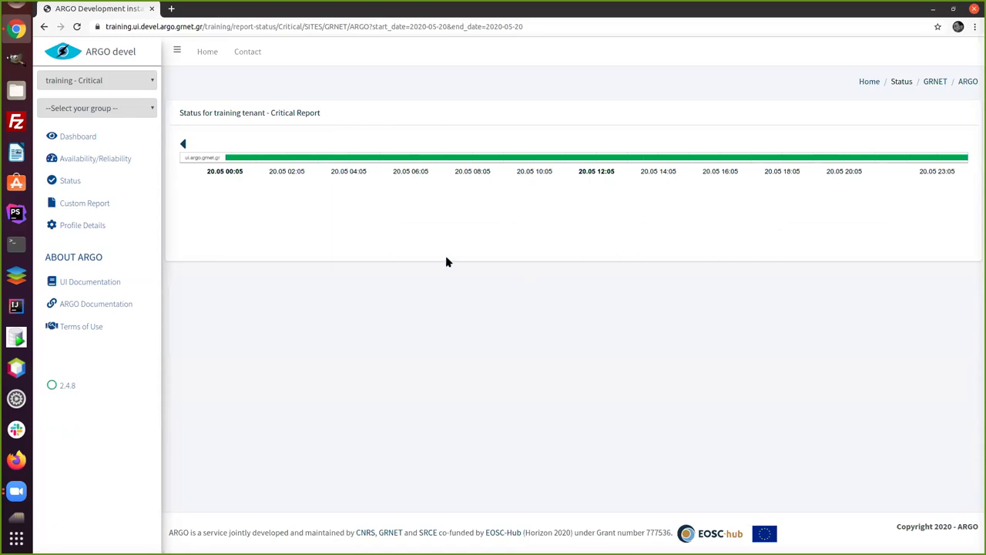
{"action": "left_click", "coordinate": [44, 27]}
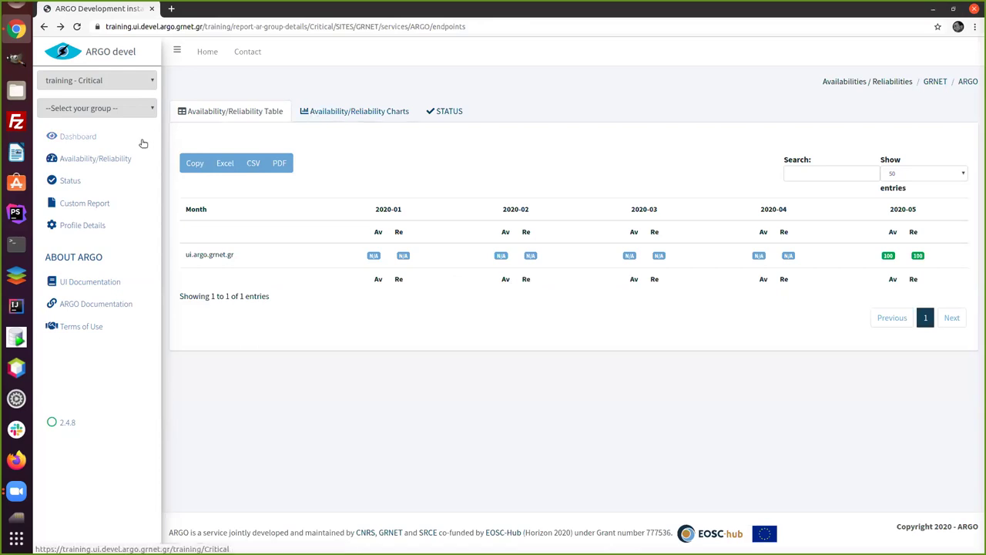
- Open the Critical report's site status timelines and inspect the status periods of GRNET and SRCE
{"action": "left_click", "coordinate": [77, 181]}
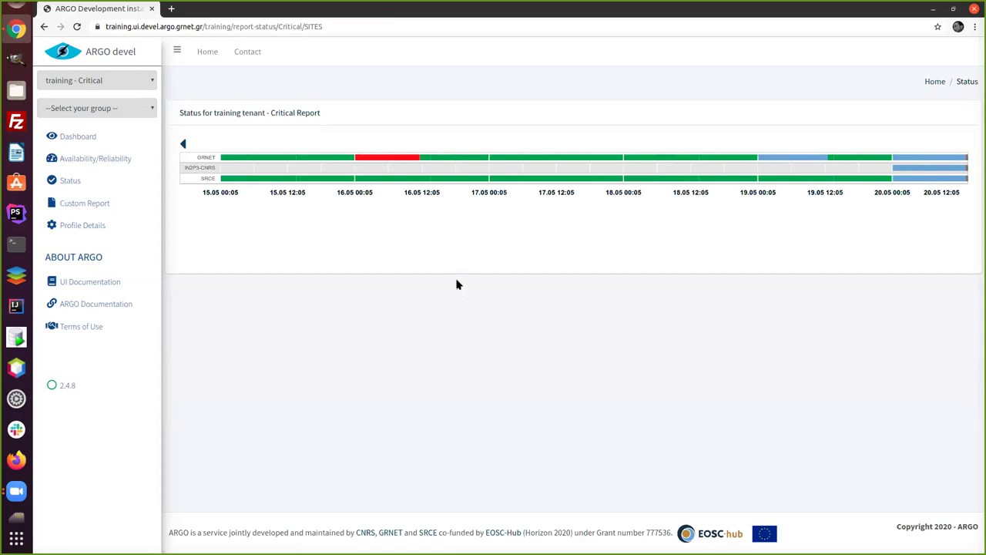
{"action": "mouse_move", "coordinate": [398, 162]}
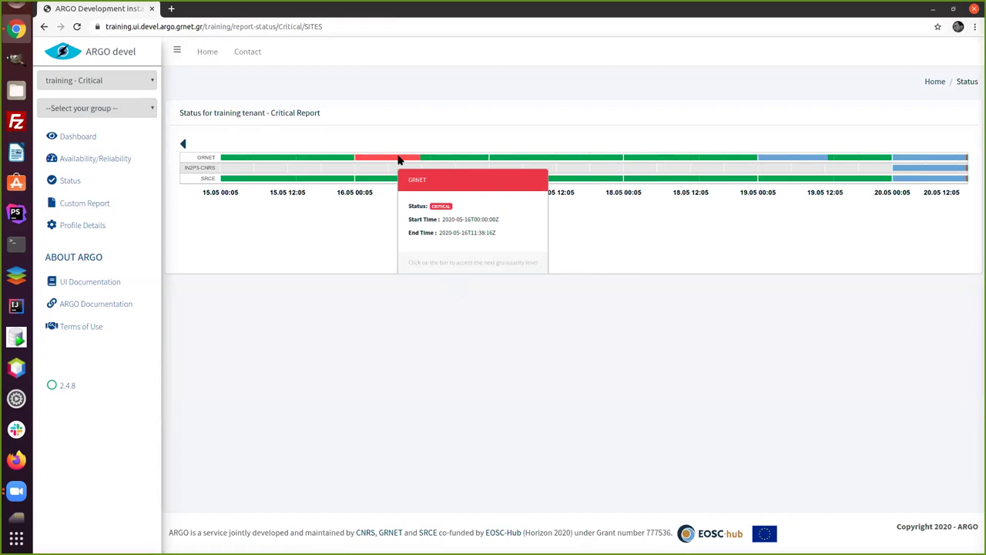
{"action": "mouse_move", "coordinate": [459, 163]}
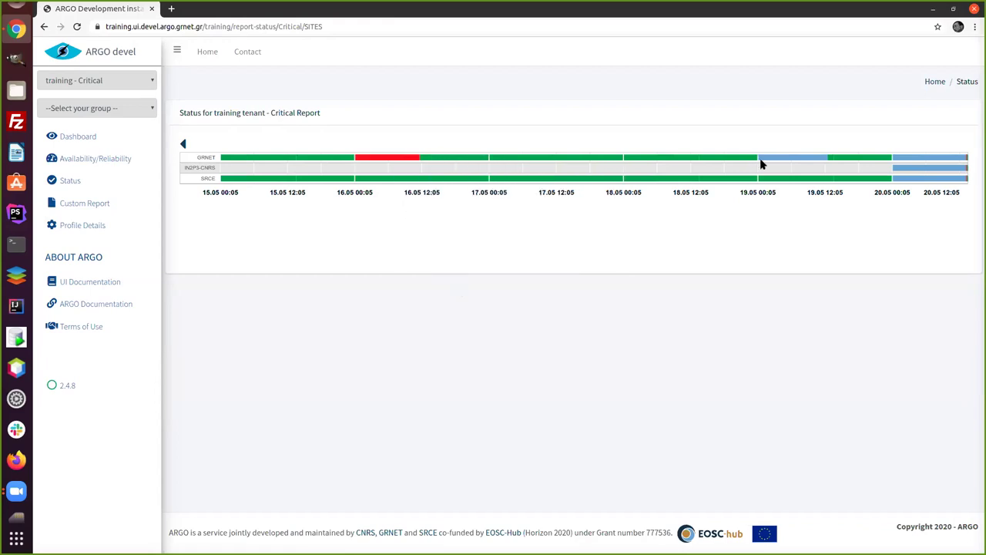
{"action": "mouse_move", "coordinate": [784, 161]}
{"action": "mouse_move", "coordinate": [544, 181]}
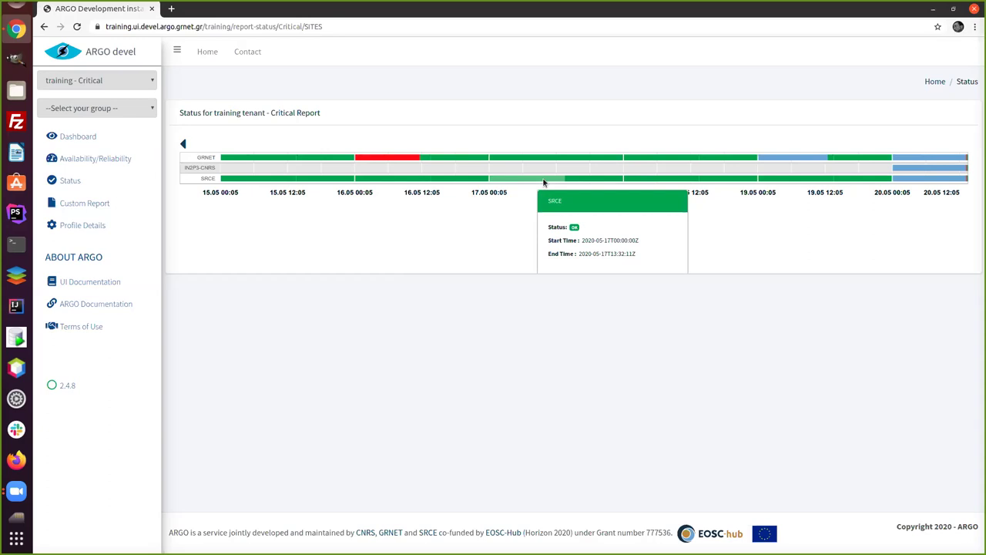
{"action": "left_click", "coordinate": [541, 159]}
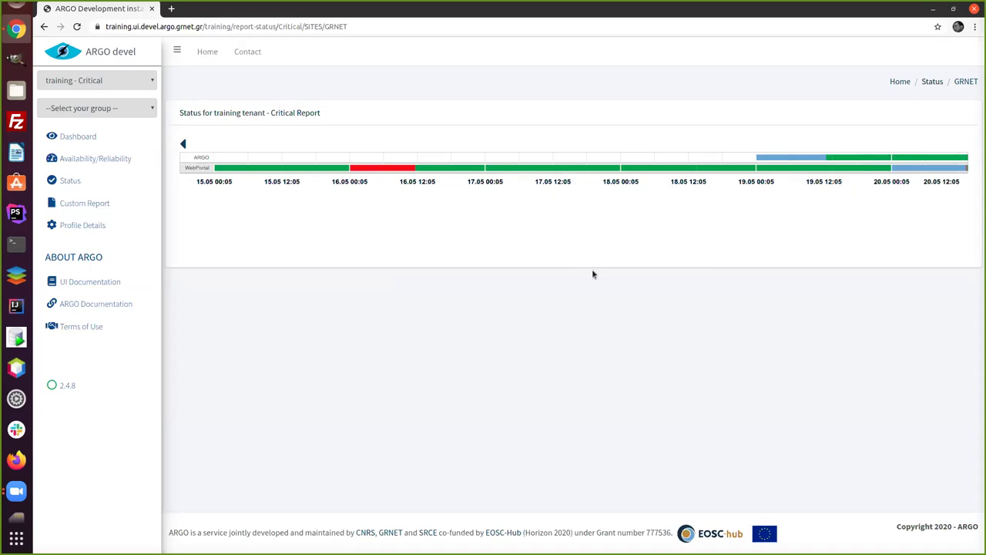
{"action": "left_click", "coordinate": [400, 168]}
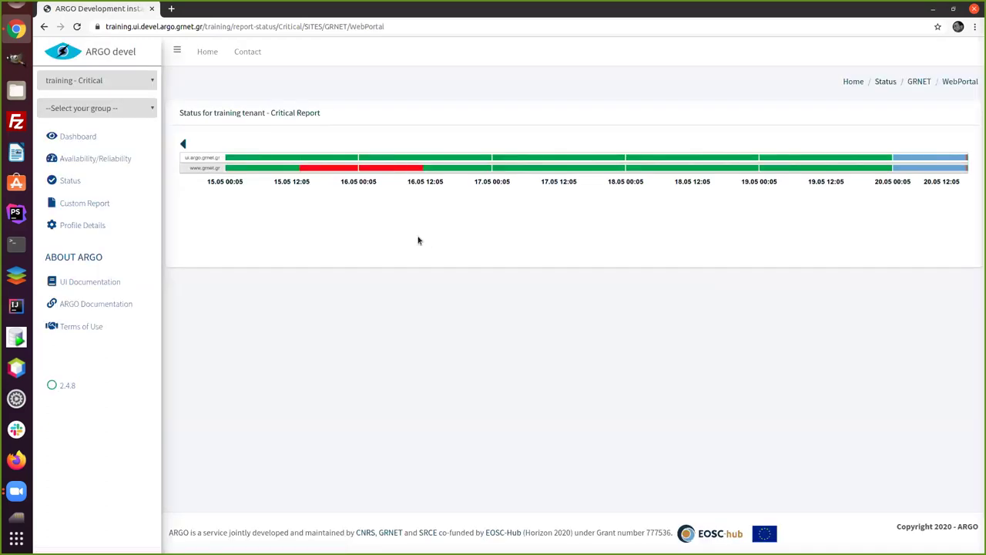
{"action": "left_click", "coordinate": [396, 169]}
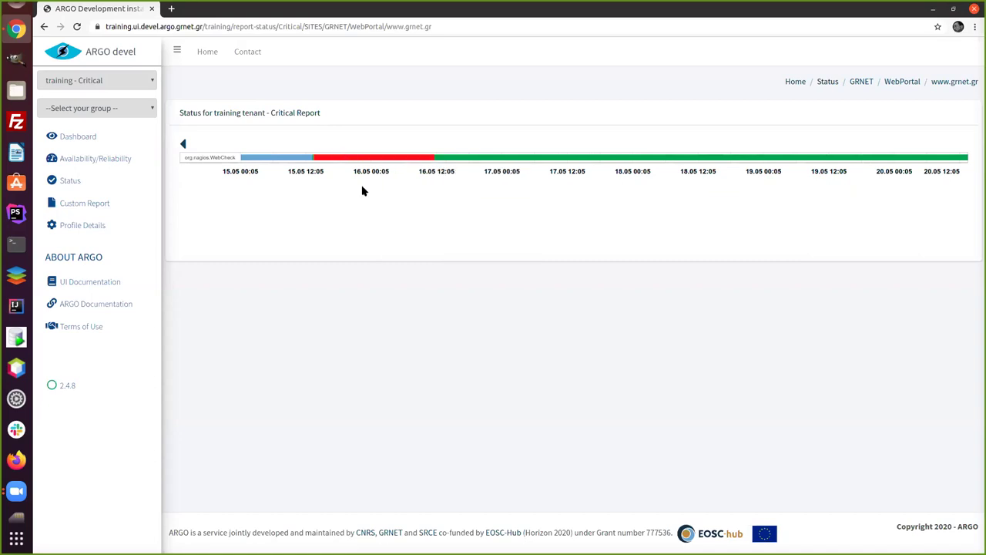
{"action": "mouse_move", "coordinate": [402, 163]}
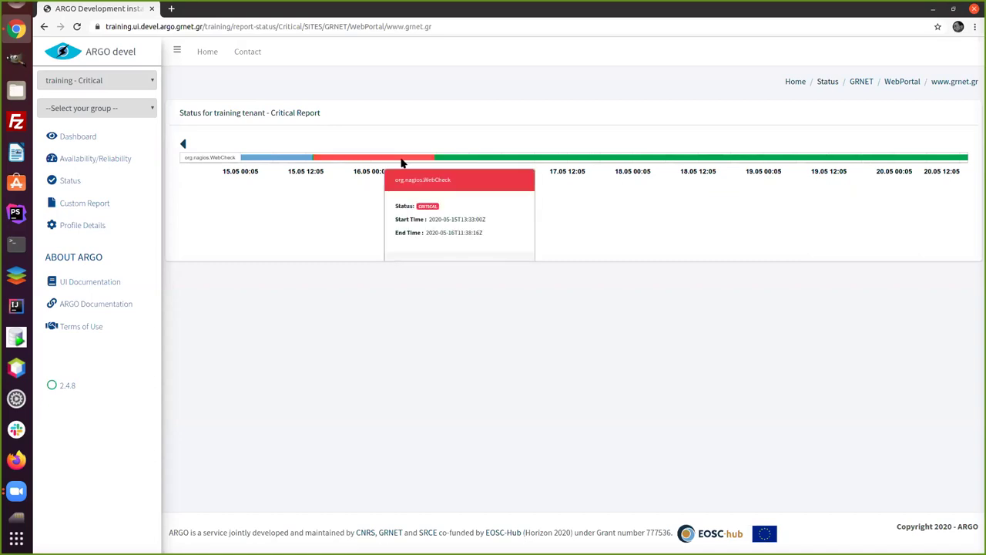
{"action": "left_click", "coordinate": [403, 159]}
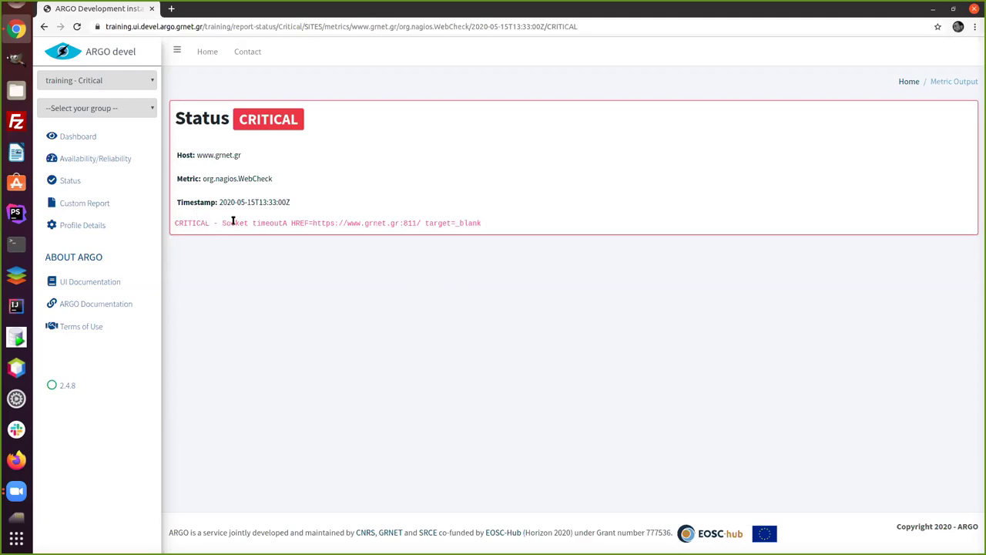
{"action": "left_click", "coordinate": [44, 26]}
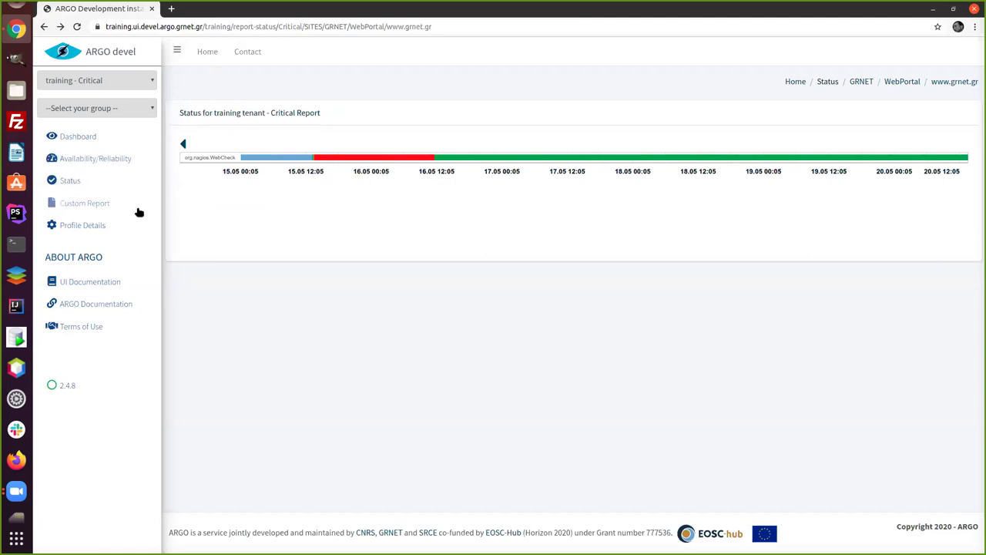
- Return to the site status timelines and inspect the recent WebPortal status periods of IN2P3-CNRS
{"action": "left_click", "coordinate": [70, 181]}
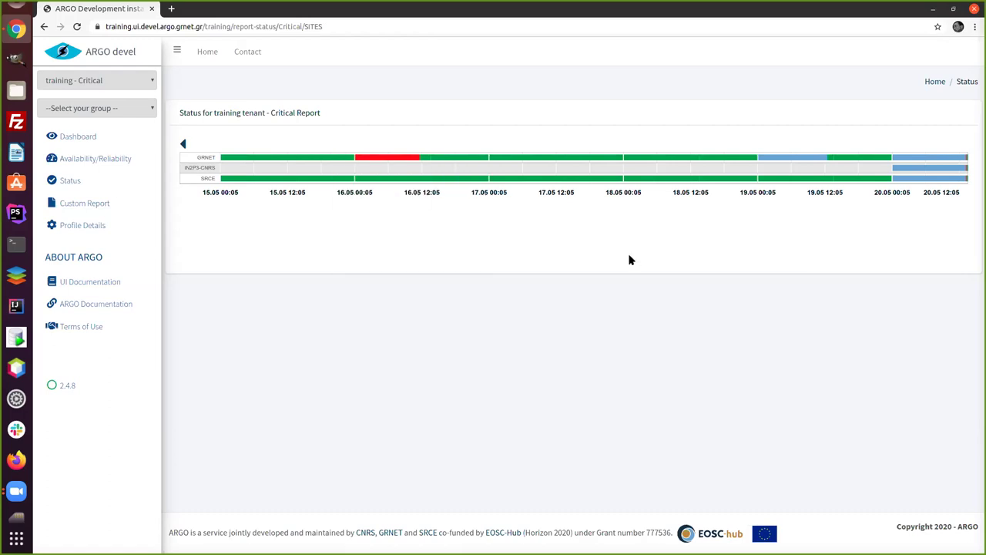
{"action": "mouse_move", "coordinate": [962, 168]}
{"action": "left_click", "coordinate": [963, 171]}
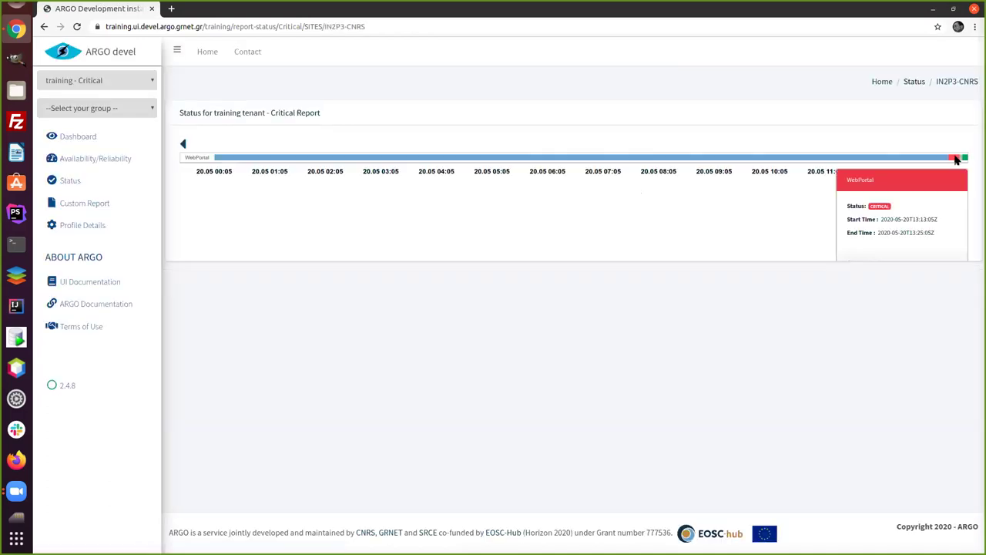
{"action": "mouse_move", "coordinate": [963, 159]}
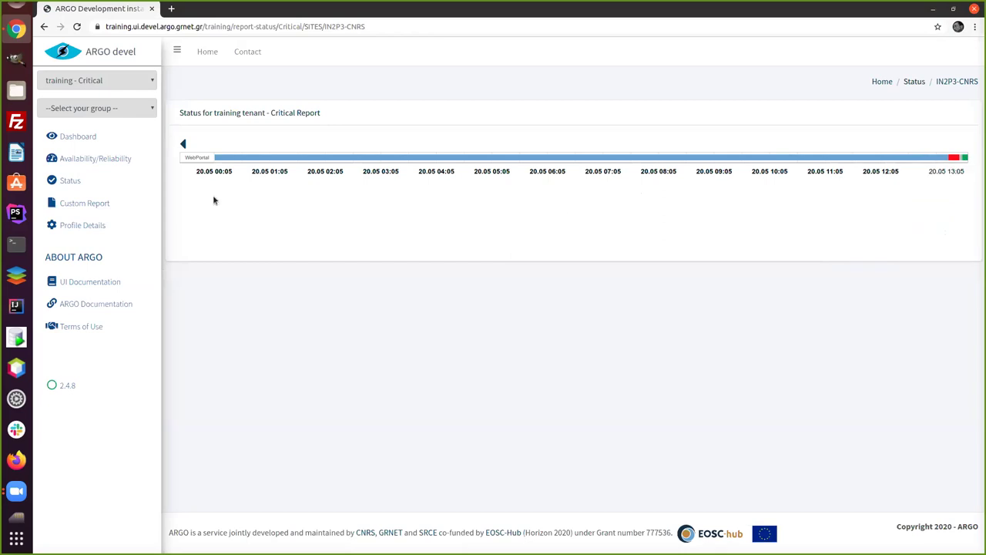
- Submit a custom report of daily availability/reliability values for IN2P3-CNRS with the timeline set to Last Month
{"action": "left_click", "coordinate": [87, 205]}
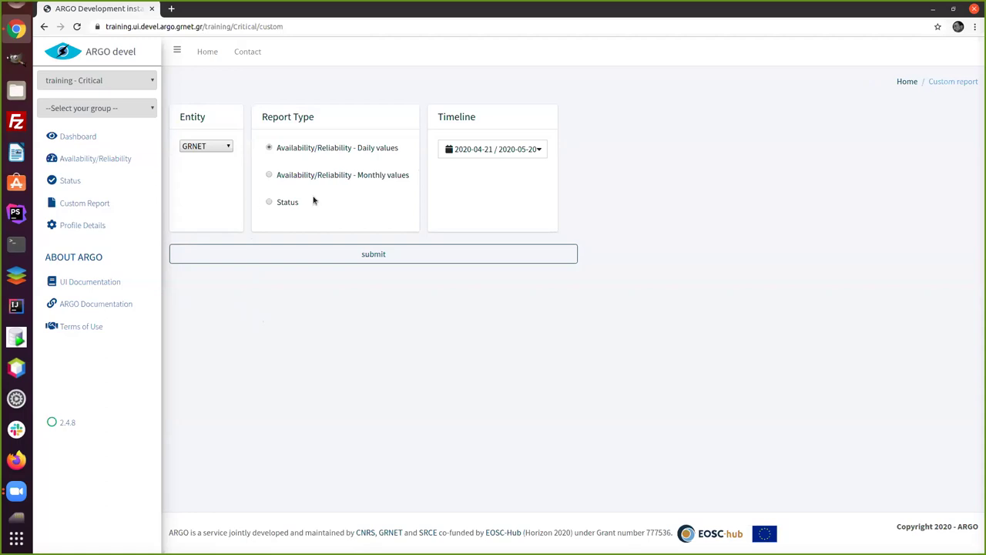
{"action": "left_click", "coordinate": [201, 146]}
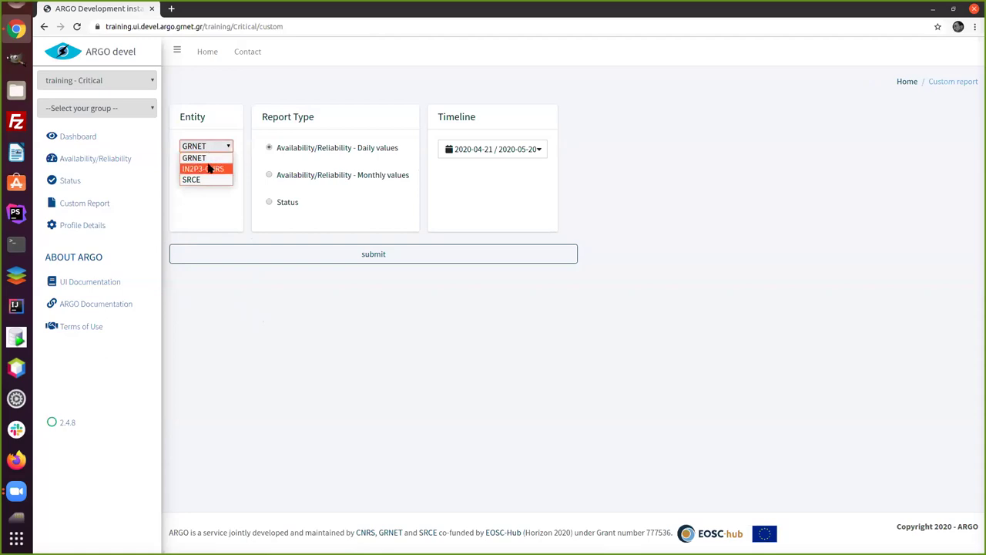
{"action": "left_click", "coordinate": [214, 169]}
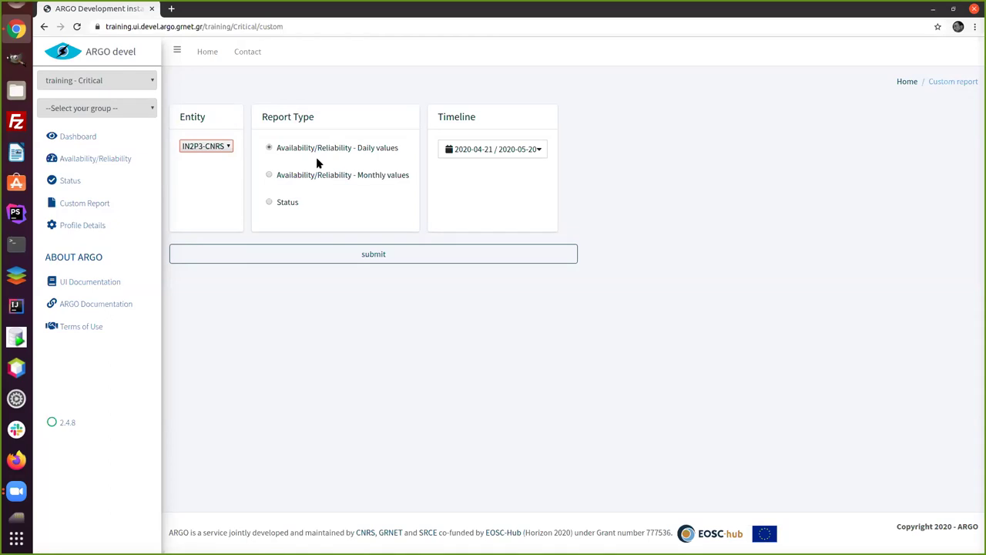
{"action": "left_click", "coordinate": [503, 149]}
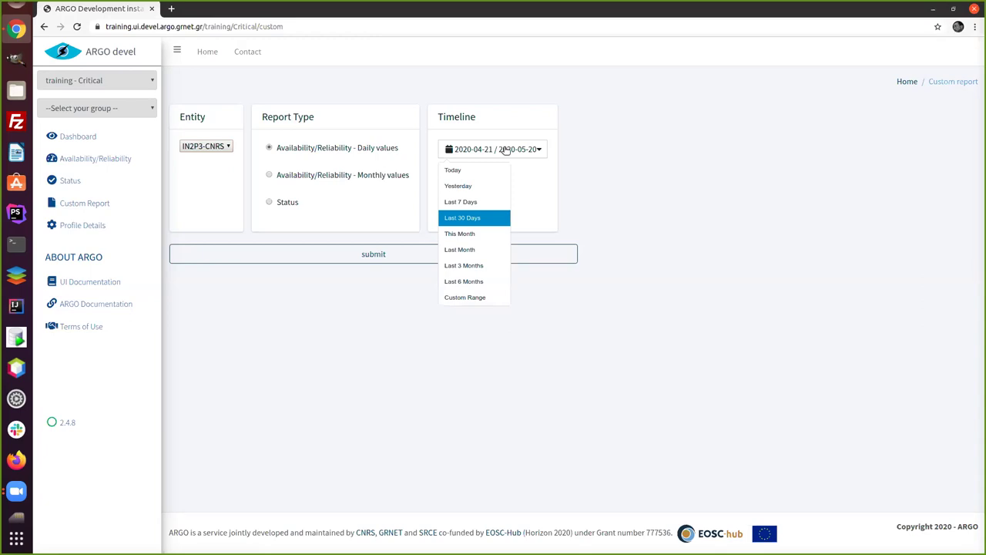
{"action": "left_click", "coordinate": [471, 300]}
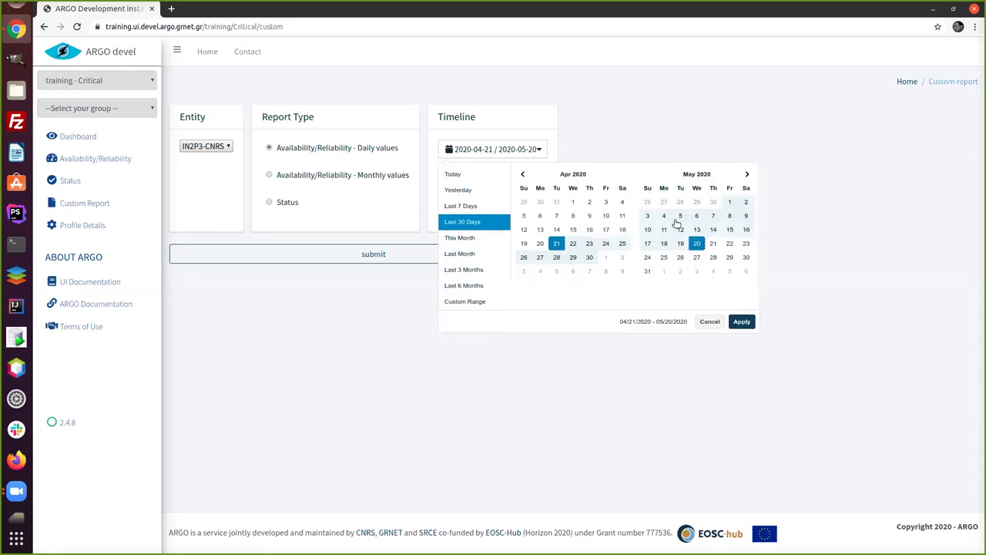
{"action": "left_click", "coordinate": [465, 255]}
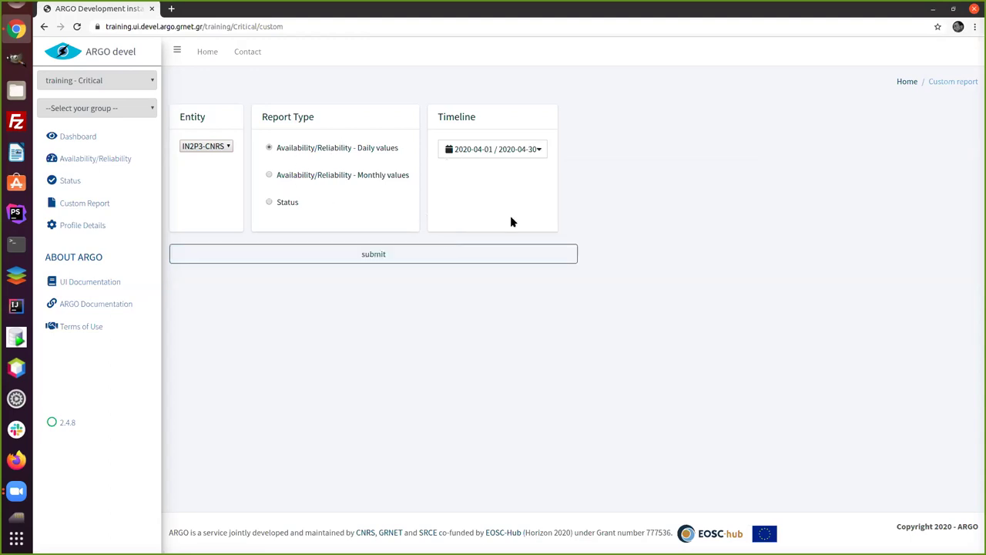
{"action": "left_click", "coordinate": [368, 257]}
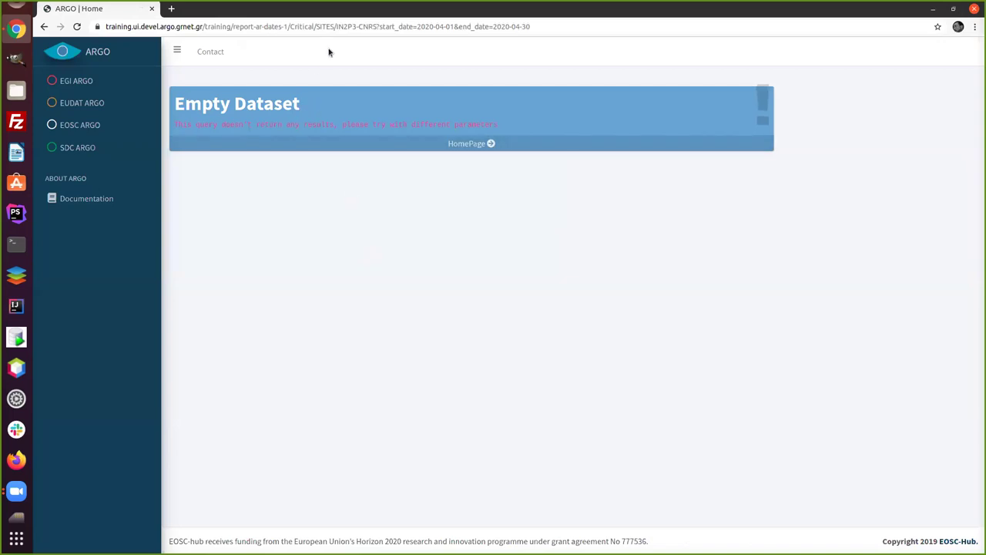
- Return to the custom report form and submit a report of daily availability/reliability values for GRNET covering the Last 7 Days
{"action": "left_click", "coordinate": [44, 26]}
{"action": "left_click", "coordinate": [222, 146]}
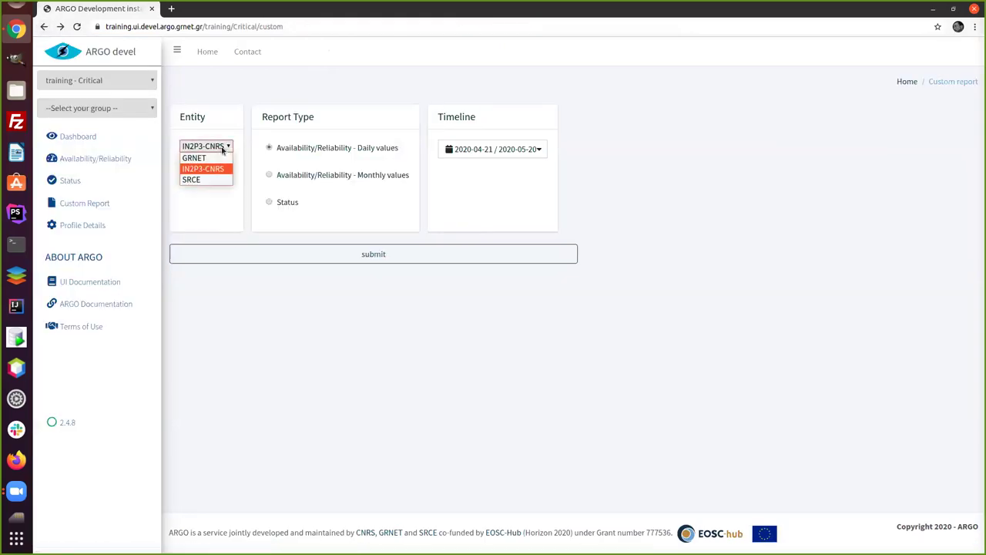
{"action": "left_click", "coordinate": [216, 158]}
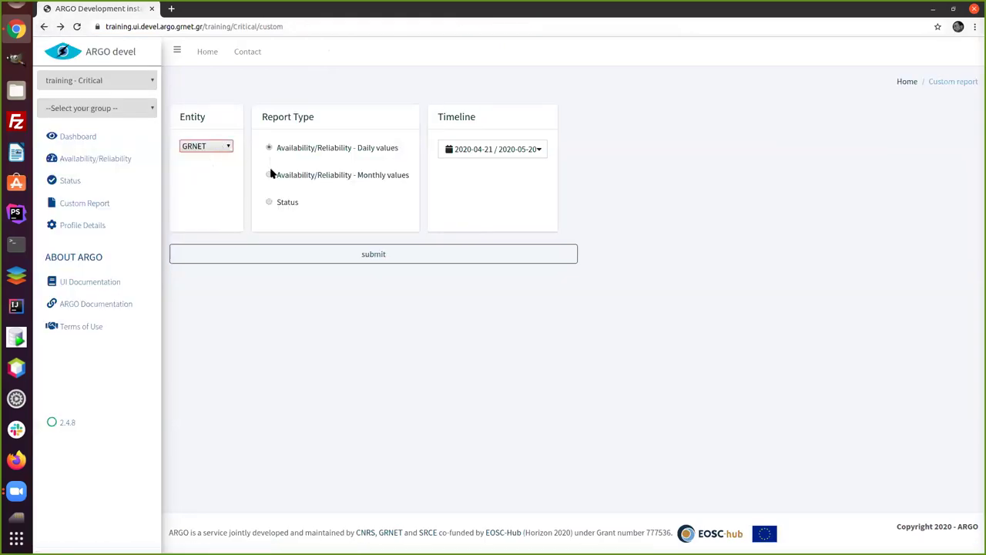
{"action": "left_click", "coordinate": [493, 150]}
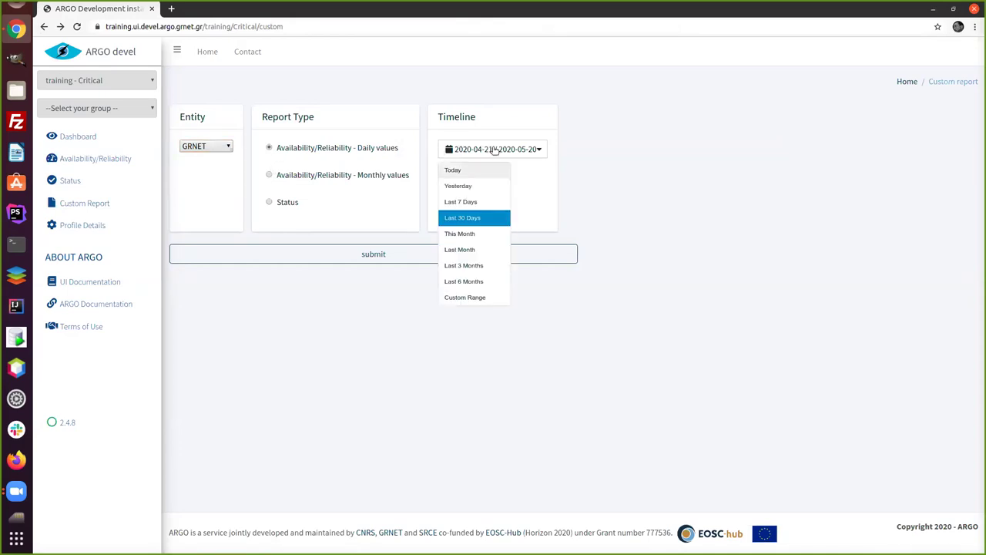
{"action": "left_click", "coordinate": [482, 201]}
{"action": "left_click", "coordinate": [372, 257]}
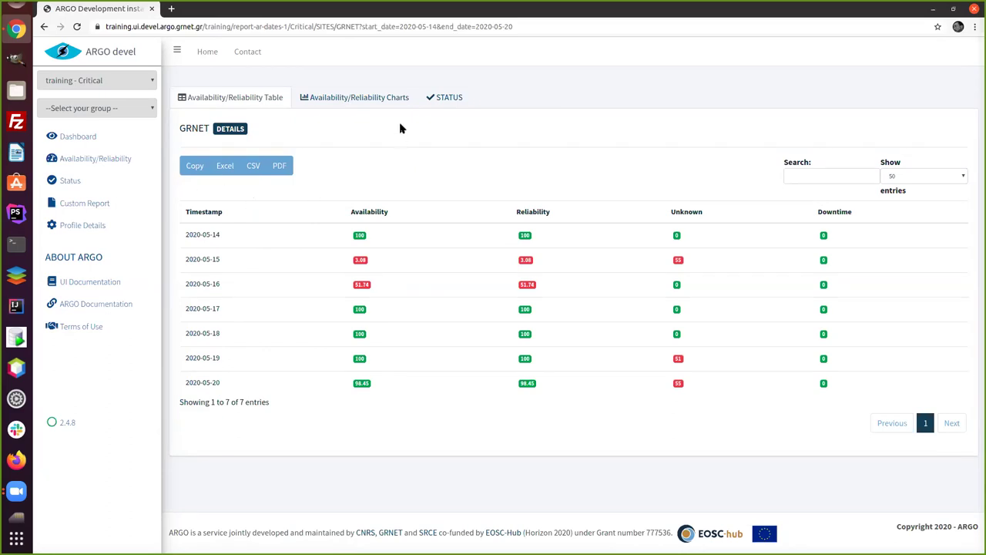
- View the GRNET report's availability/reliability charts, then drill down from its table through the ARGO service to the endpoint values
{"action": "left_click", "coordinate": [379, 101]}
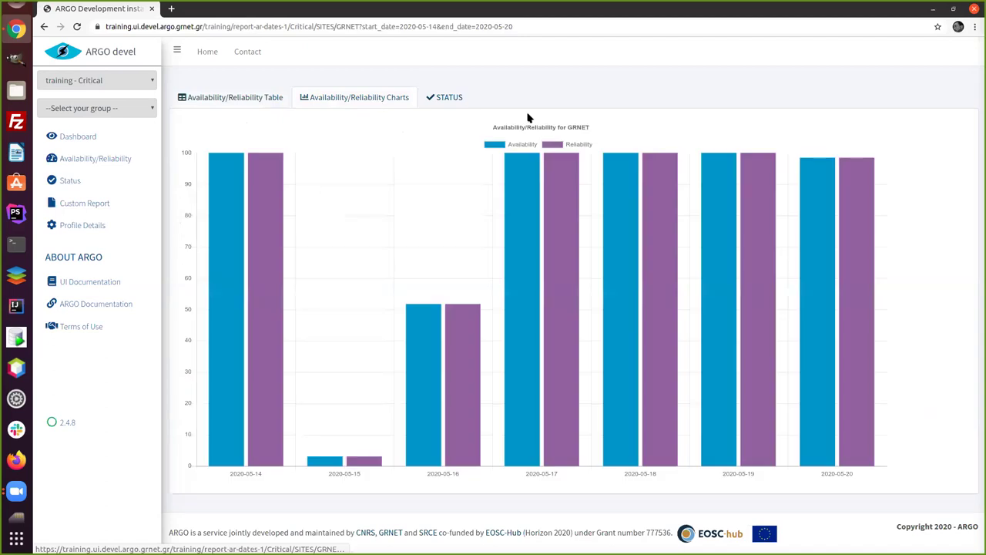
{"action": "left_click", "coordinate": [265, 102]}
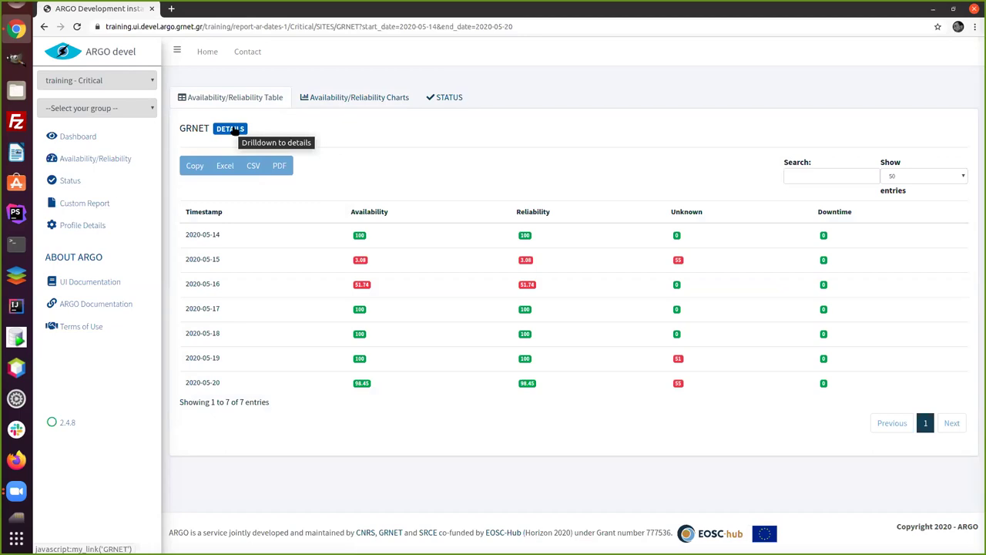
{"action": "left_click", "coordinate": [231, 129]}
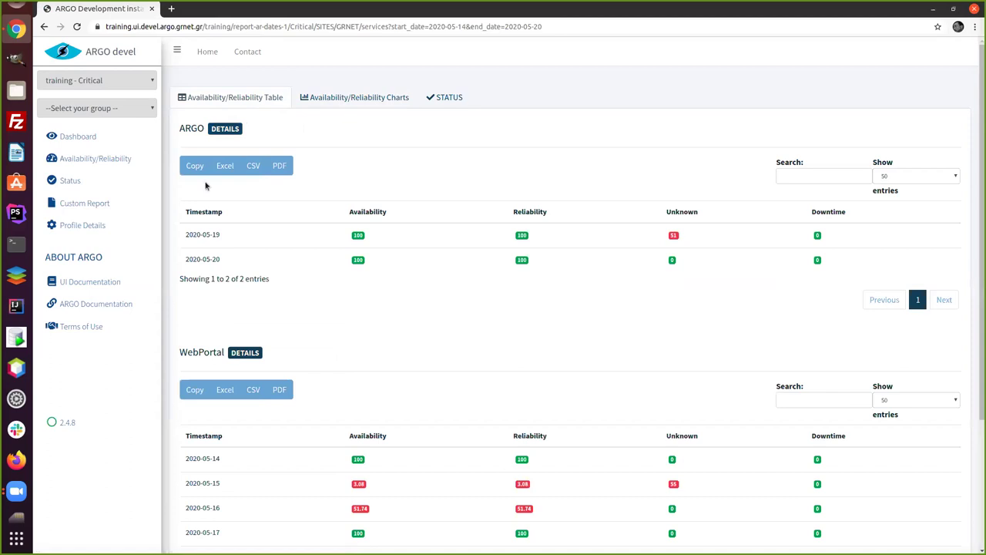
{"action": "left_click", "coordinate": [233, 129]}
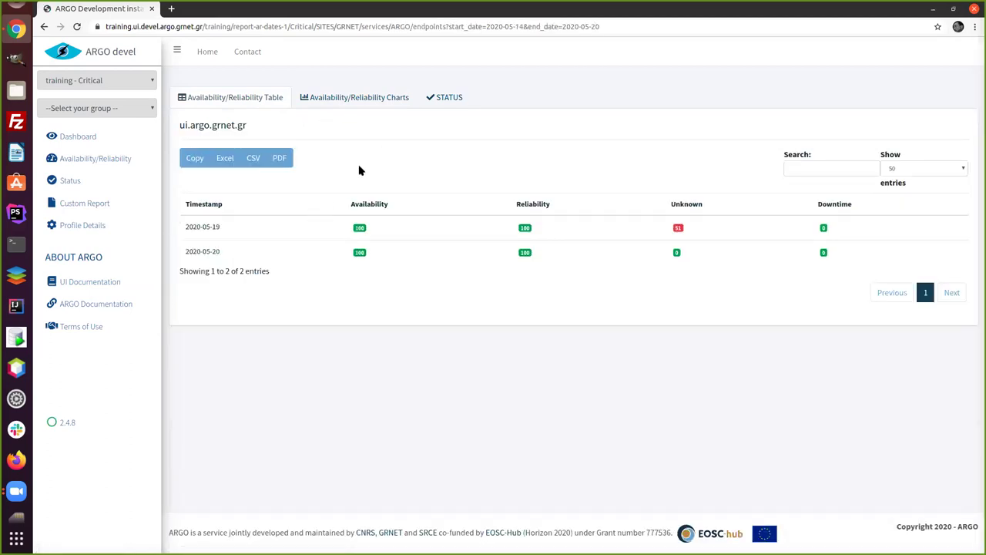
- Submit a custom Status report for GRNET and inspect the resulting ARGO and WebPortal timelines
{"action": "left_click", "coordinate": [87, 201]}
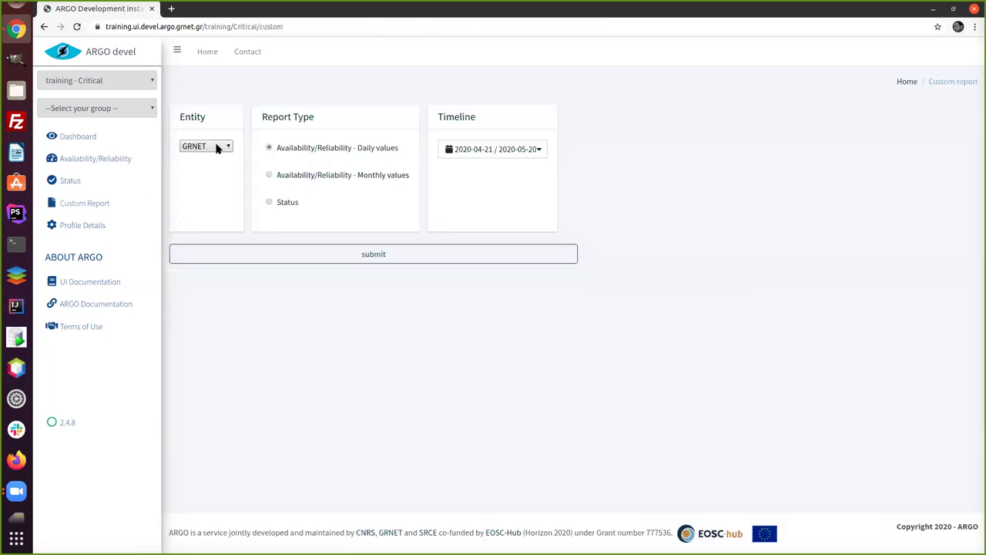
{"action": "left_click", "coordinate": [269, 202]}
{"action": "left_click", "coordinate": [408, 253]}
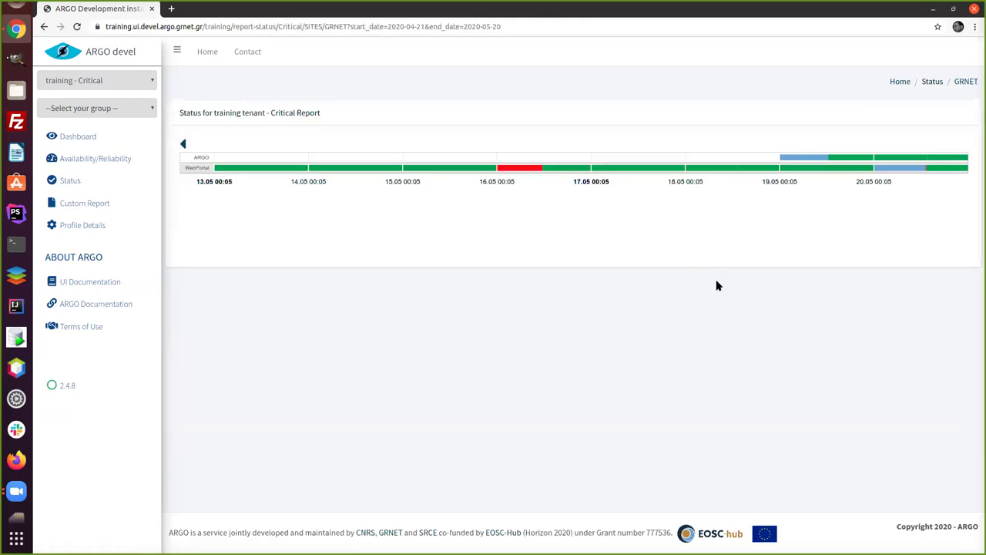
{"action": "triple_click", "coordinate": [871, 169]}
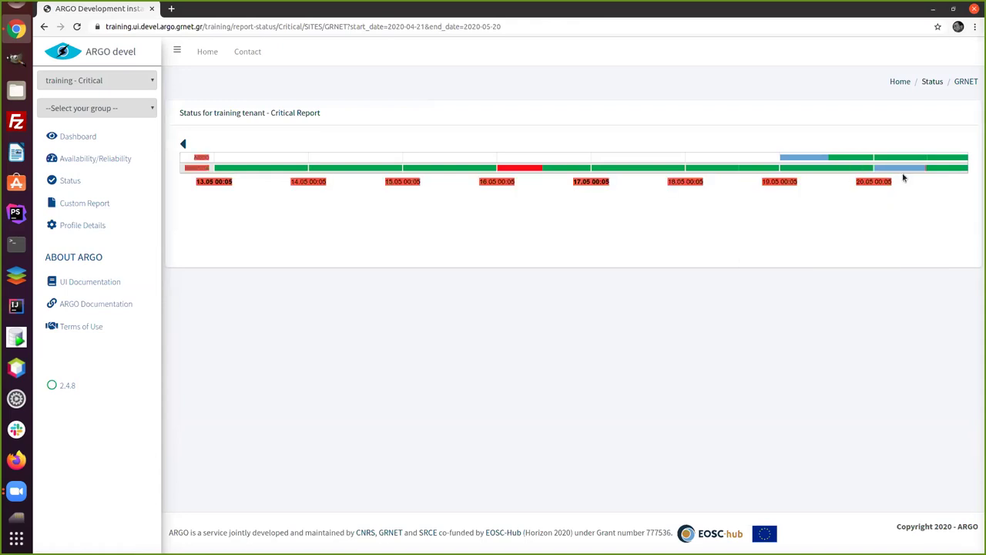
{"action": "left_click", "coordinate": [777, 248]}
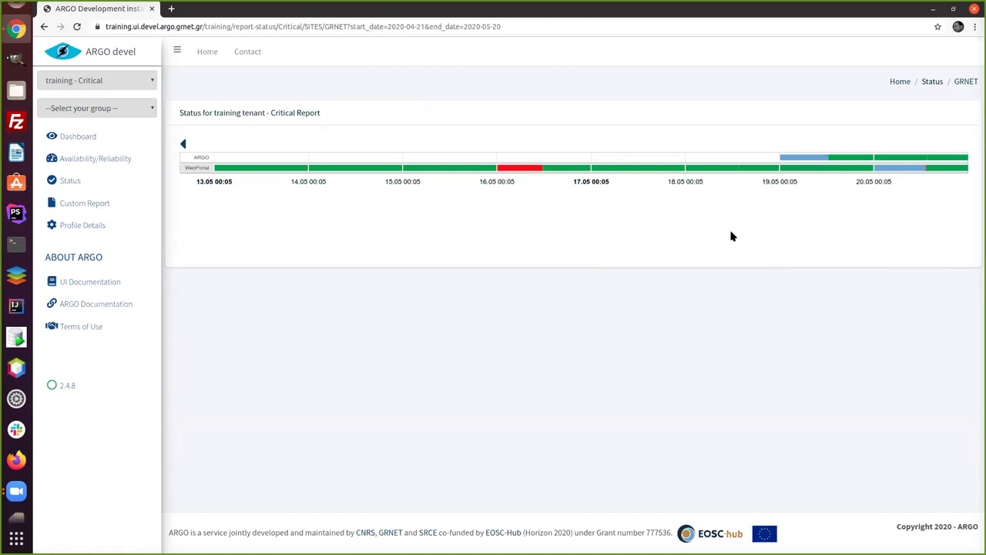
- Open the Critical report's profile details and examine its topology, metrics profiles and aggregation profiles
{"action": "left_click", "coordinate": [99, 229]}
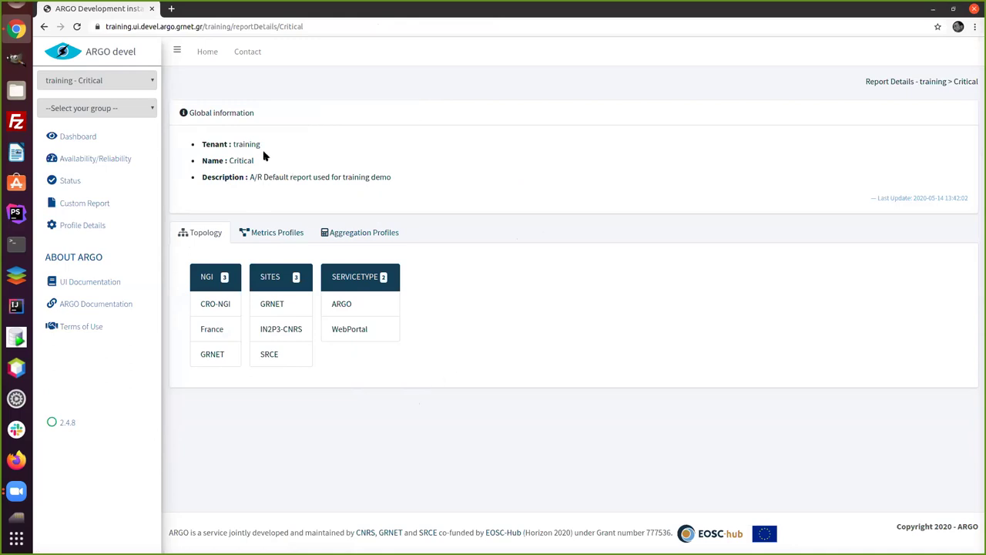
{"action": "left_click", "coordinate": [265, 231]}
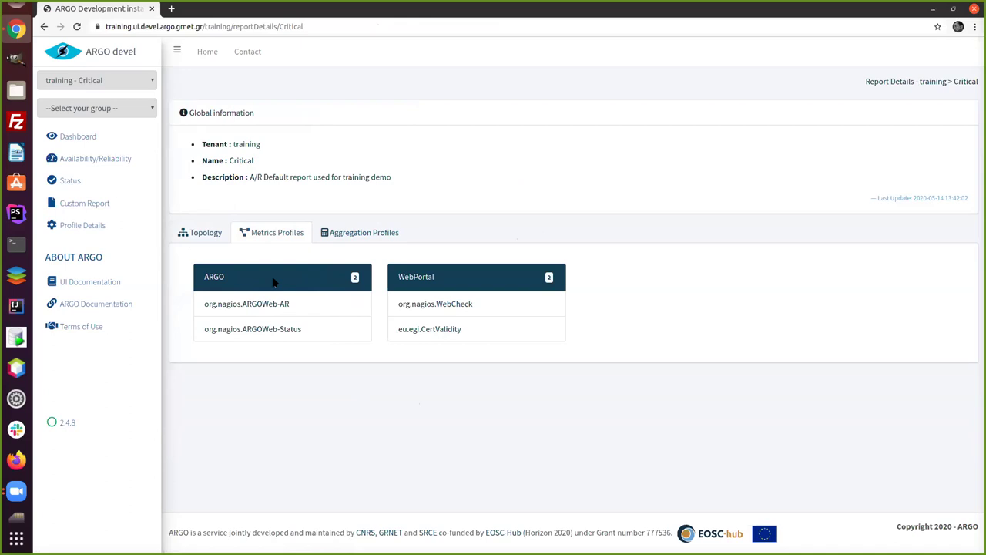
{"action": "left_click", "coordinate": [356, 232]}
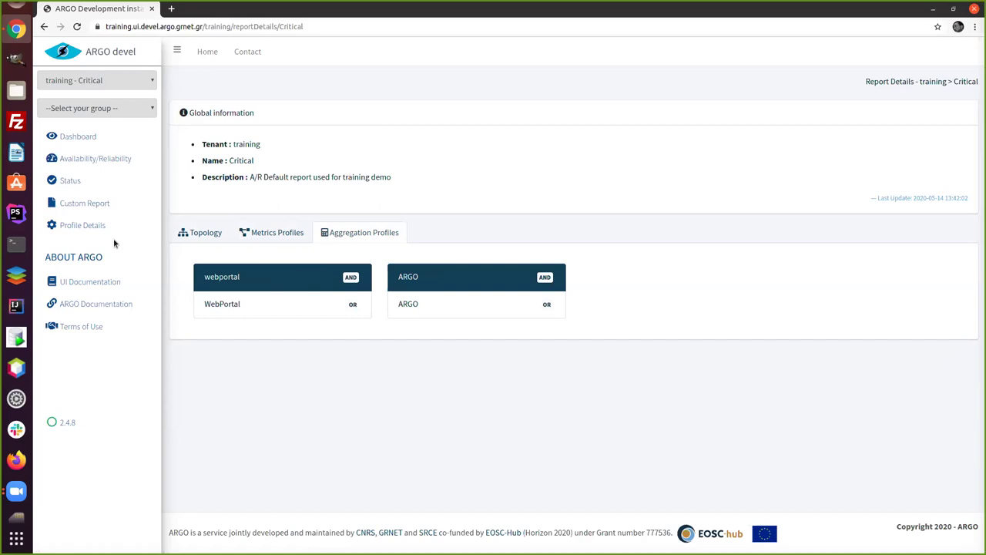
- View the UI documentation, then open the ARGO documentation overview in a separate browser tab and return to the report details
{"action": "left_click", "coordinate": [90, 283]}
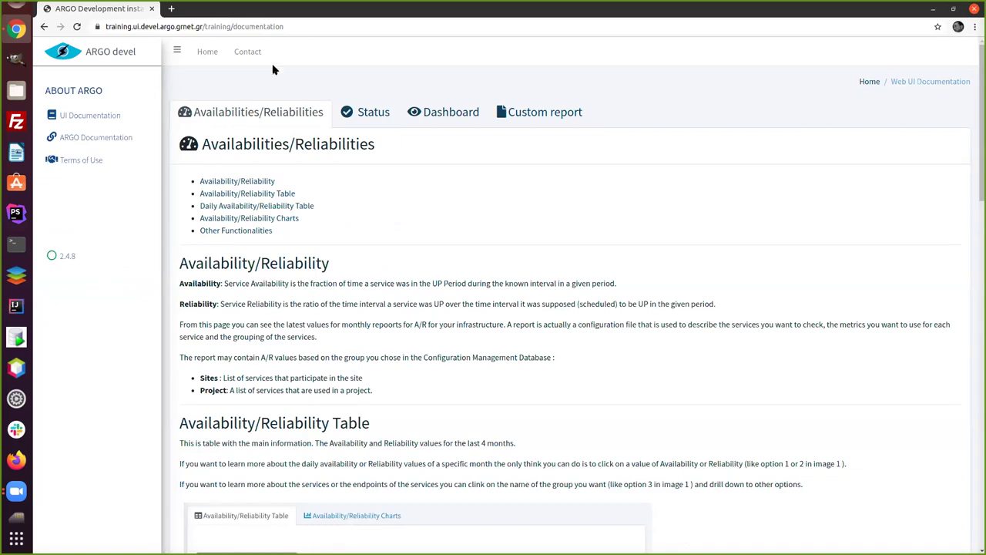
{"action": "left_click", "coordinate": [44, 26]}
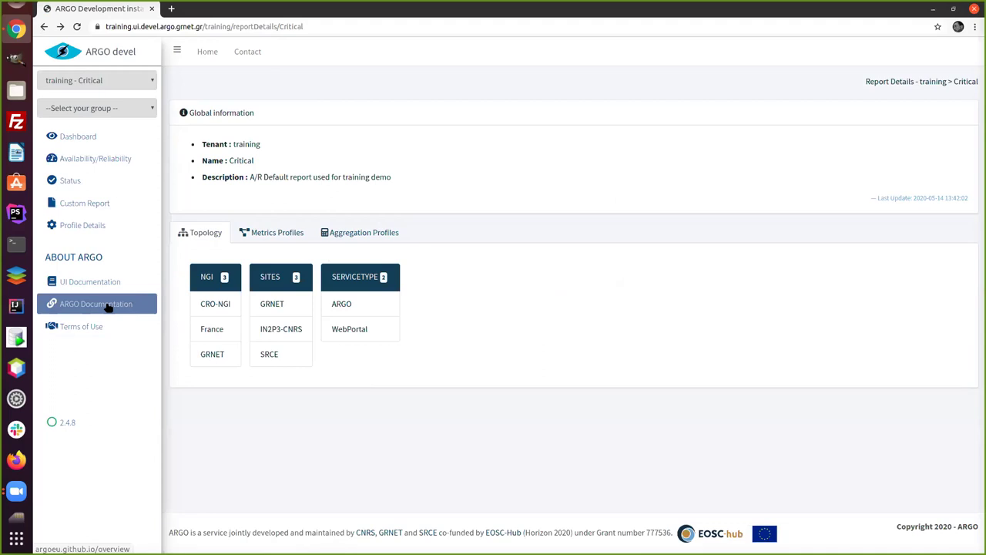
{"action": "right_click", "coordinate": [109, 307]}
{"action": "left_click", "coordinate": [119, 312]}
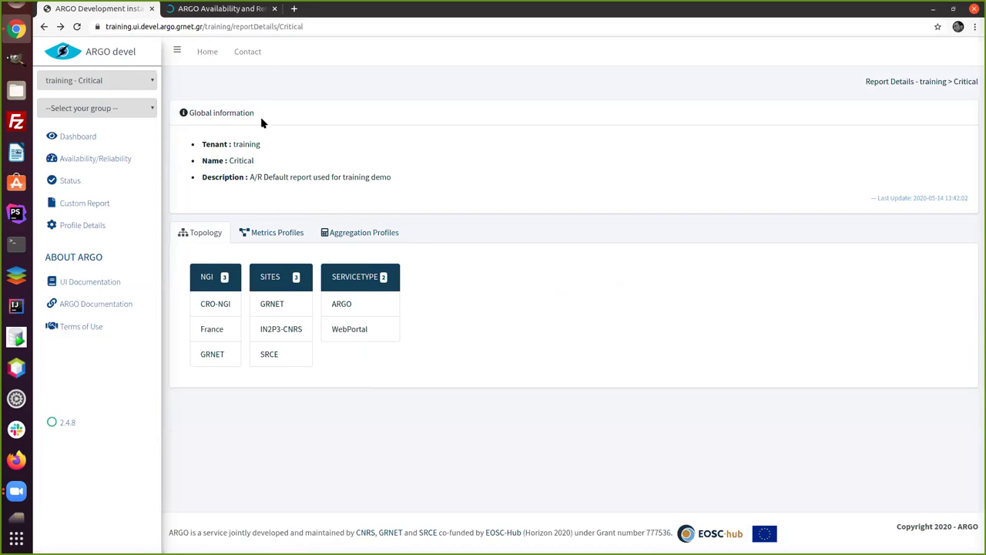
{"action": "left_click", "coordinate": [228, 10]}
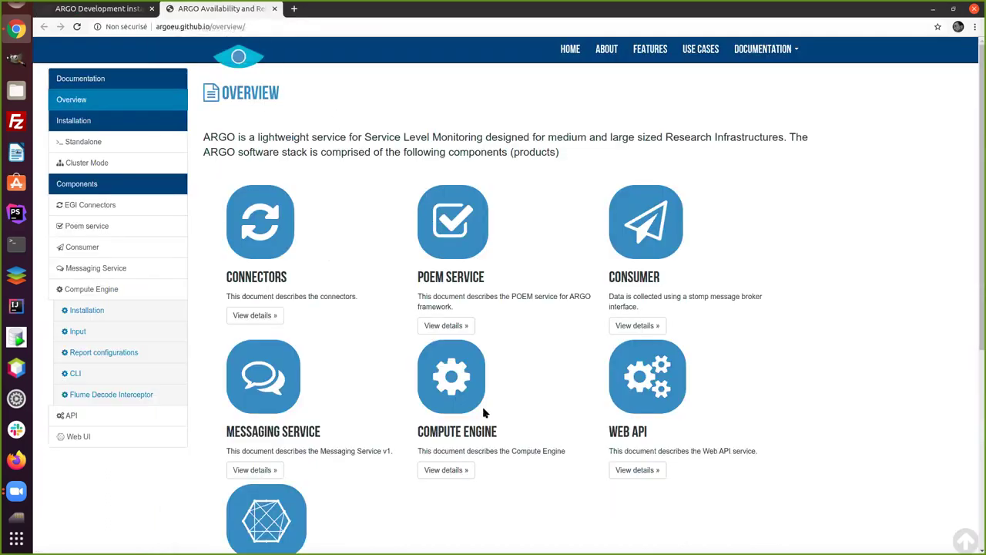
{"action": "left_click", "coordinate": [116, 11]}
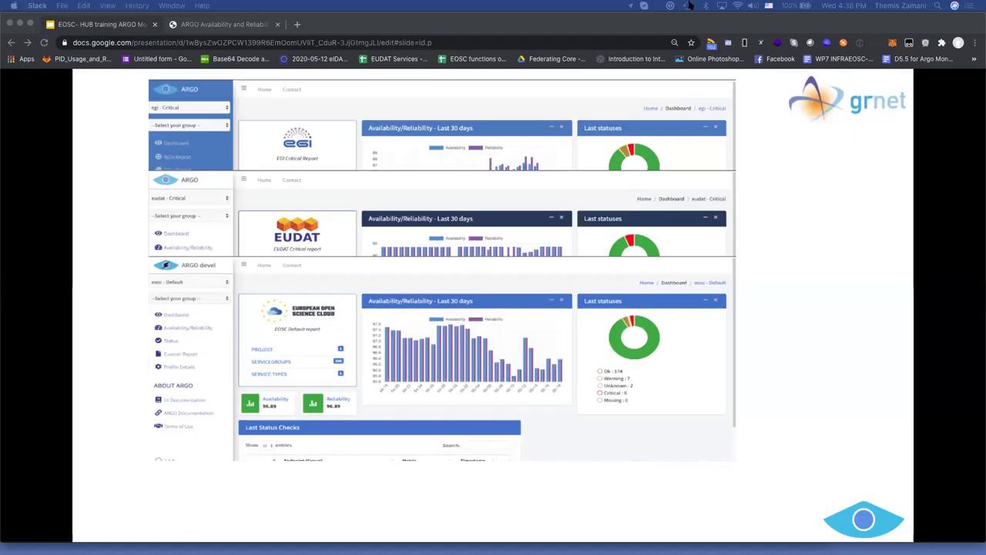
{"action": "left_click", "coordinate": [458, 300]}
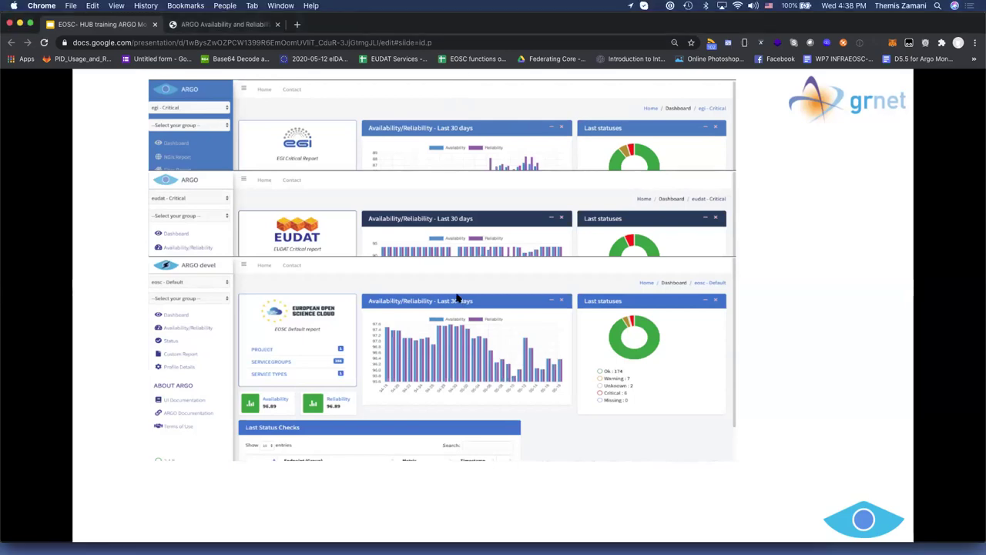